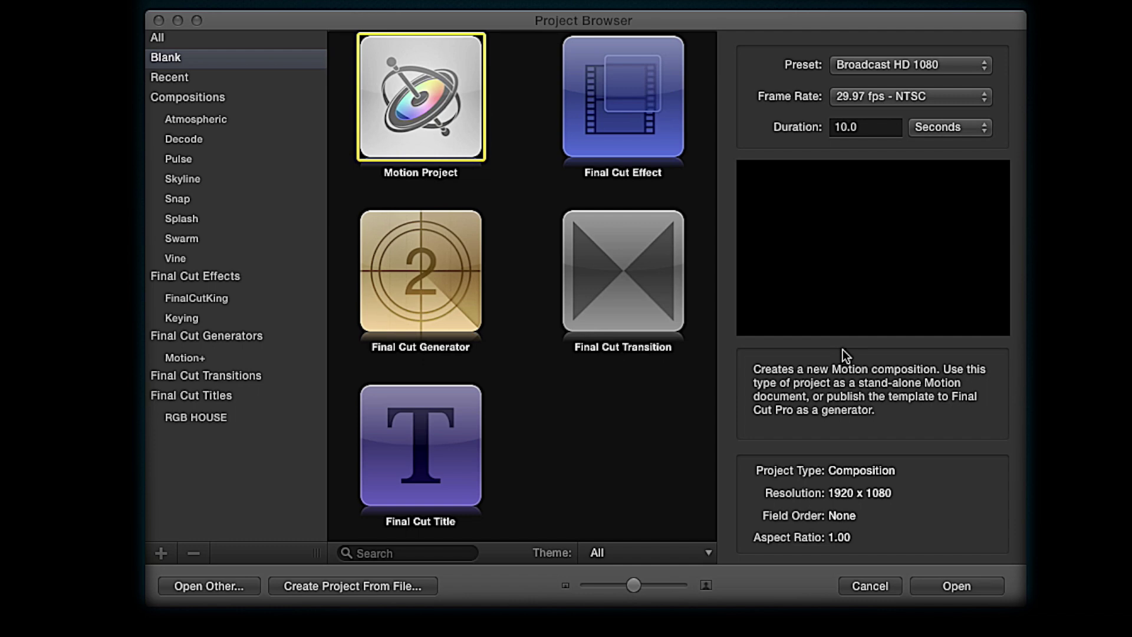
- Create a blank Motion project with the Broadcast HD 1080 preset, a 30 fps frame rate and a 10-second duration
{"action": "left_click", "coordinate": [981, 104]}
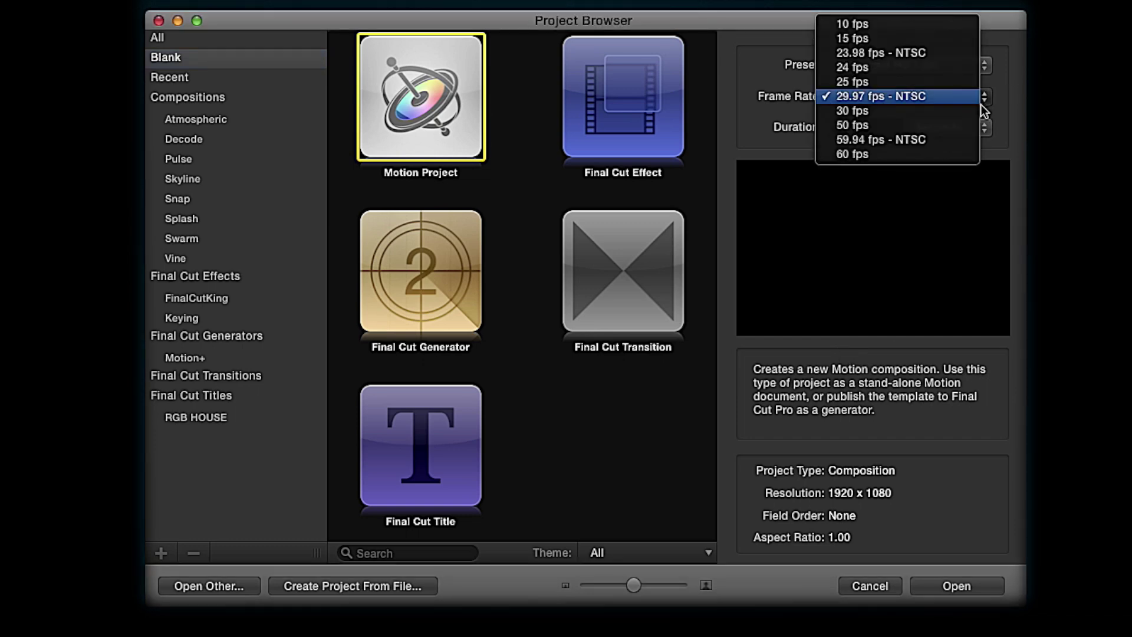
{"action": "left_click", "coordinate": [922, 113]}
{"action": "left_click", "coordinate": [871, 127]}
{"action": "left_click", "coordinate": [460, 89]}
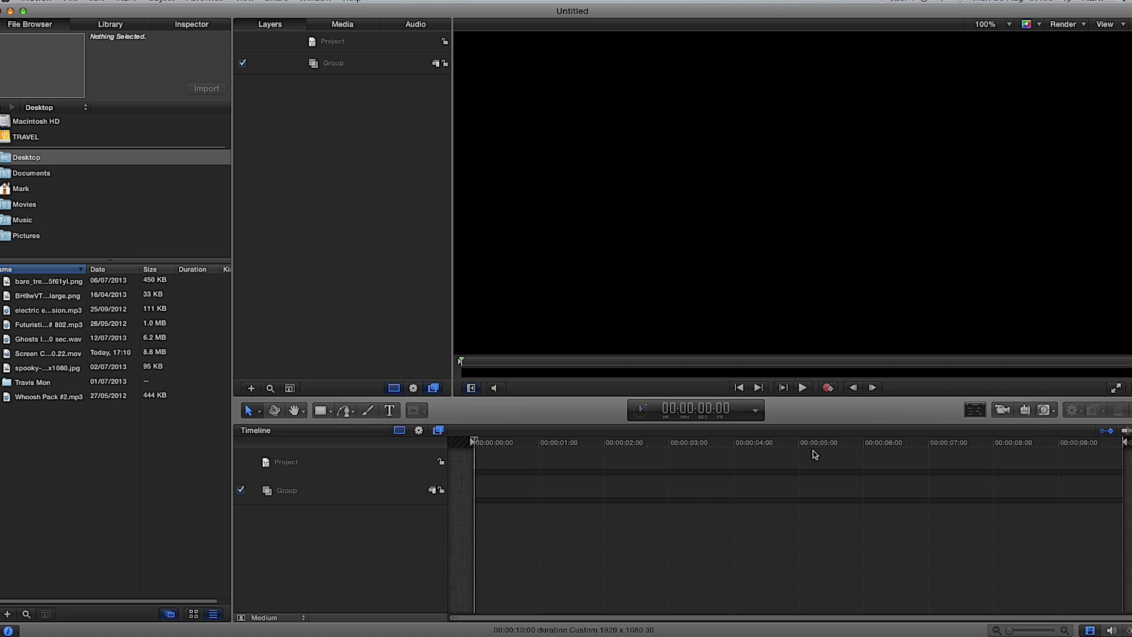
- Draw a rectangle that covers the entire canvas, starting just outside one corner and ending beyond the opposite one
{"action": "left_click", "coordinate": [1013, 29]}
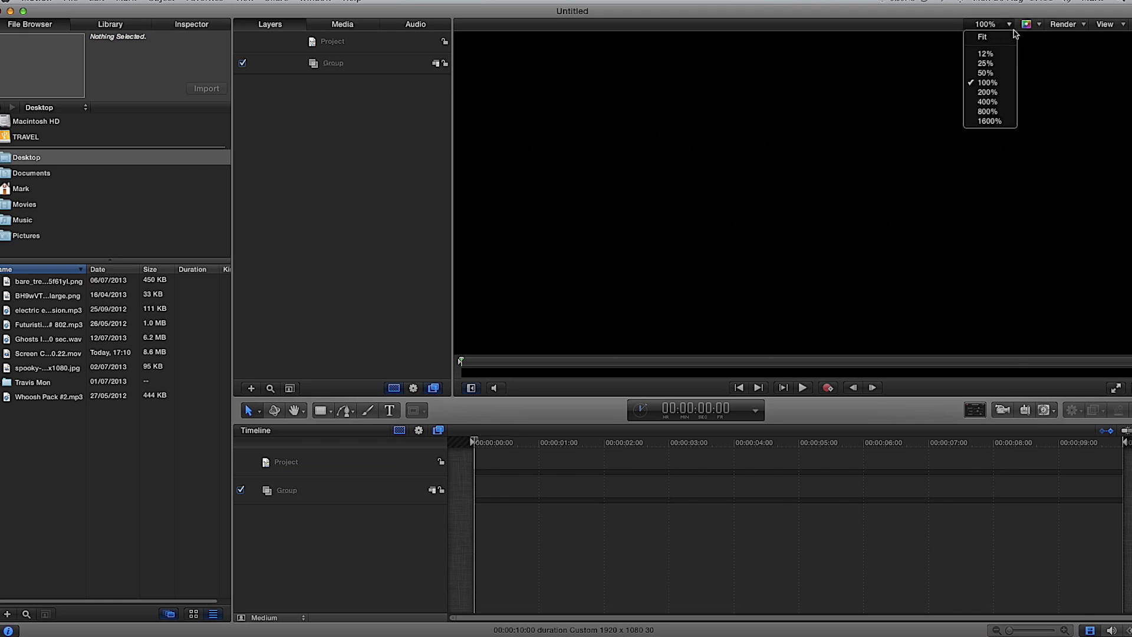
{"action": "left_click", "coordinate": [982, 36]}
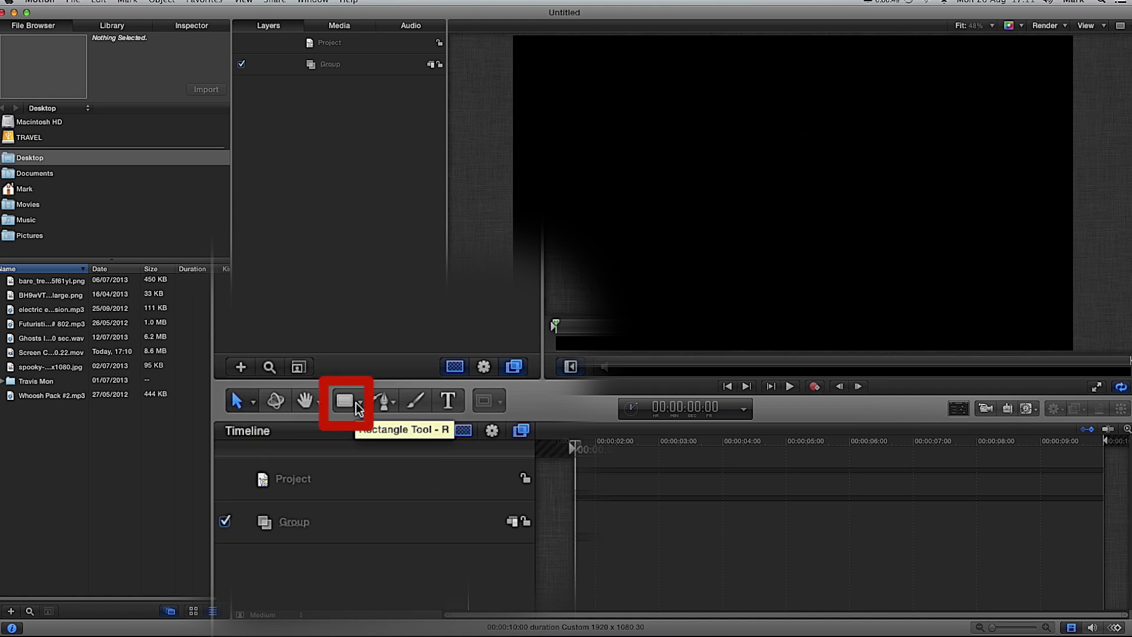
{"action": "left_click", "coordinate": [356, 407]}
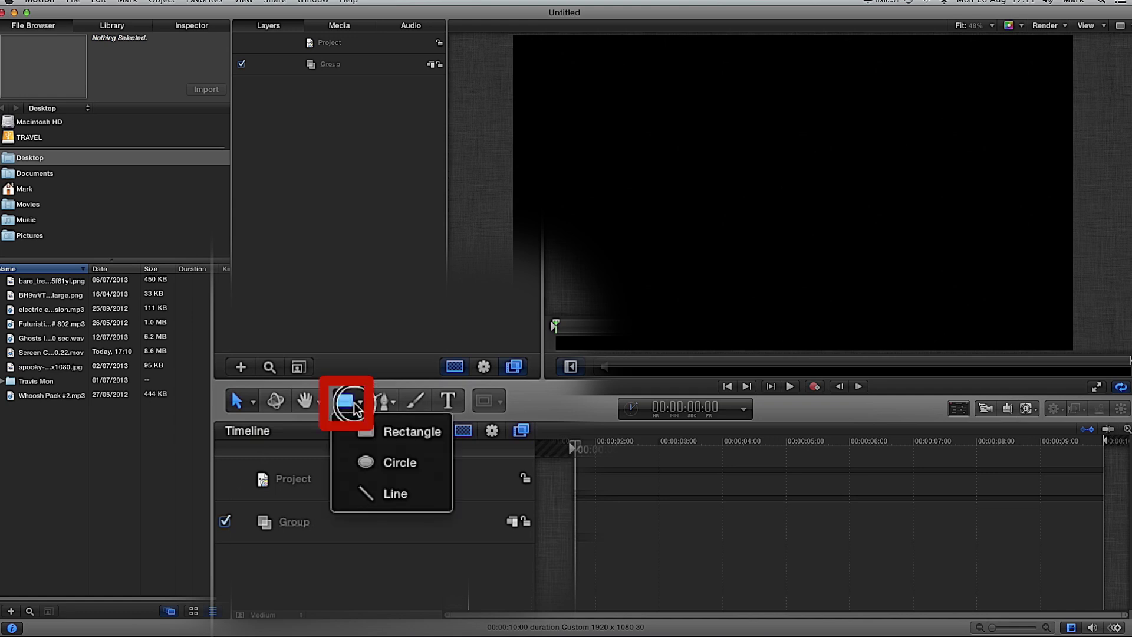
{"action": "left_click", "coordinate": [375, 430]}
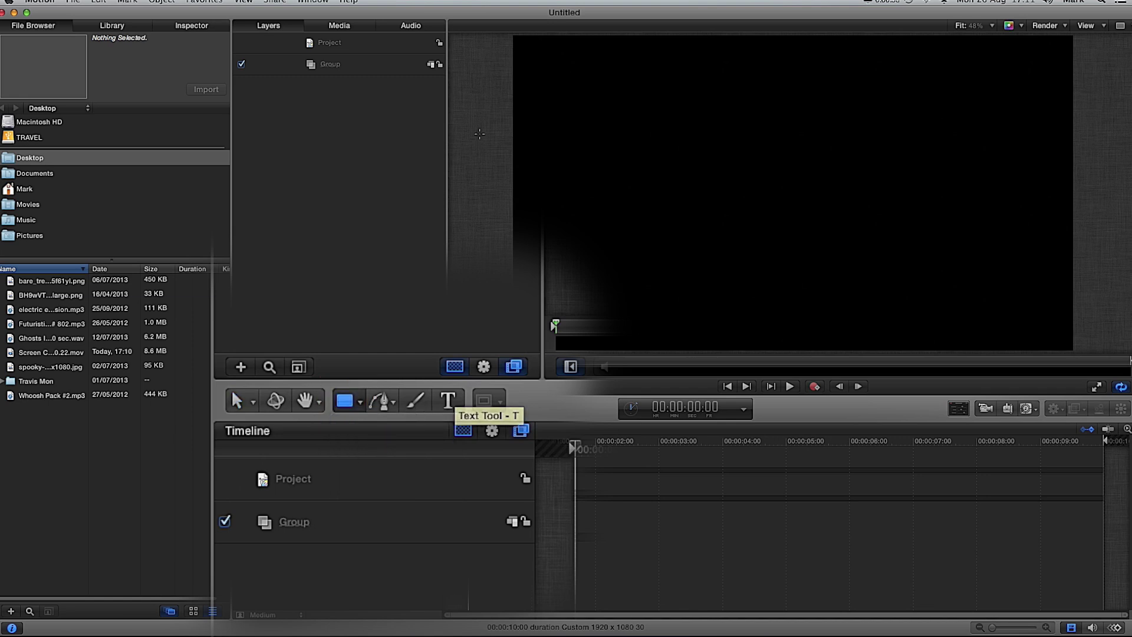
{"action": "left_click", "coordinate": [508, 36]}
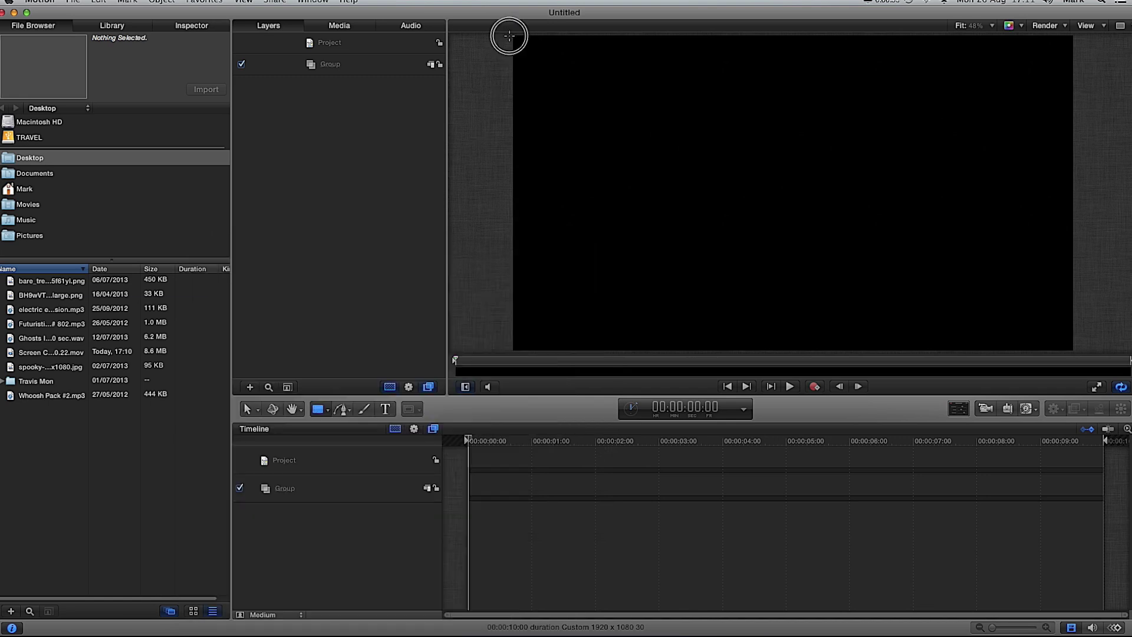
{"action": "left_click_drag", "start_coordinate": [509, 36], "coordinate": [1082, 354]}
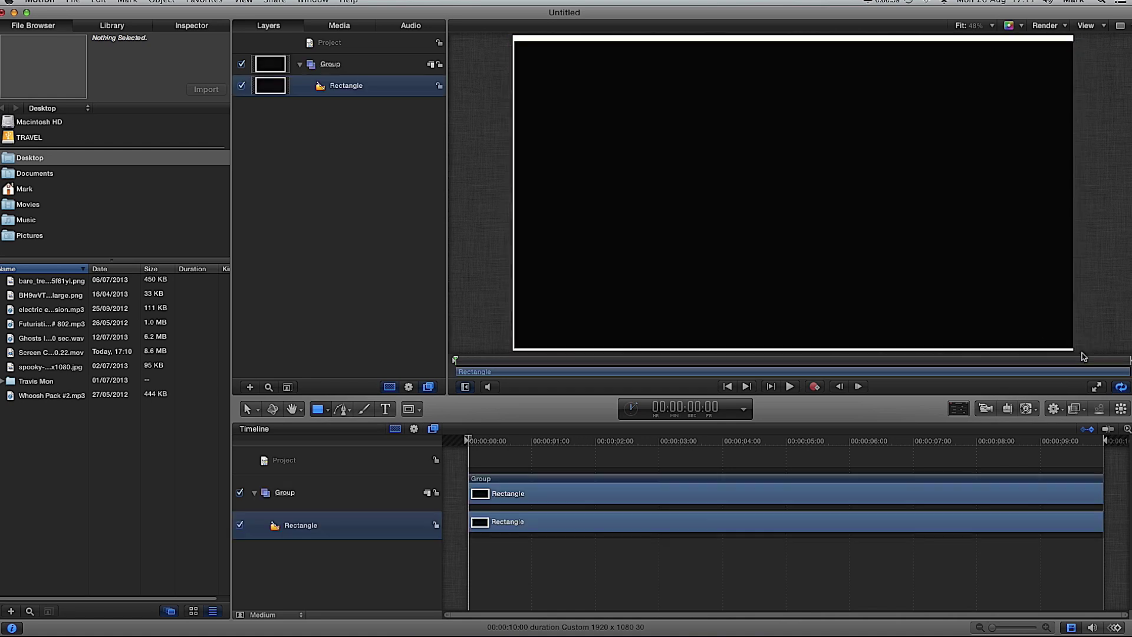
- Change the rectangle's fill colour to white and turn off its outline
{"action": "left_click", "coordinate": [341, 69]}
{"action": "left_click", "coordinate": [345, 88]}
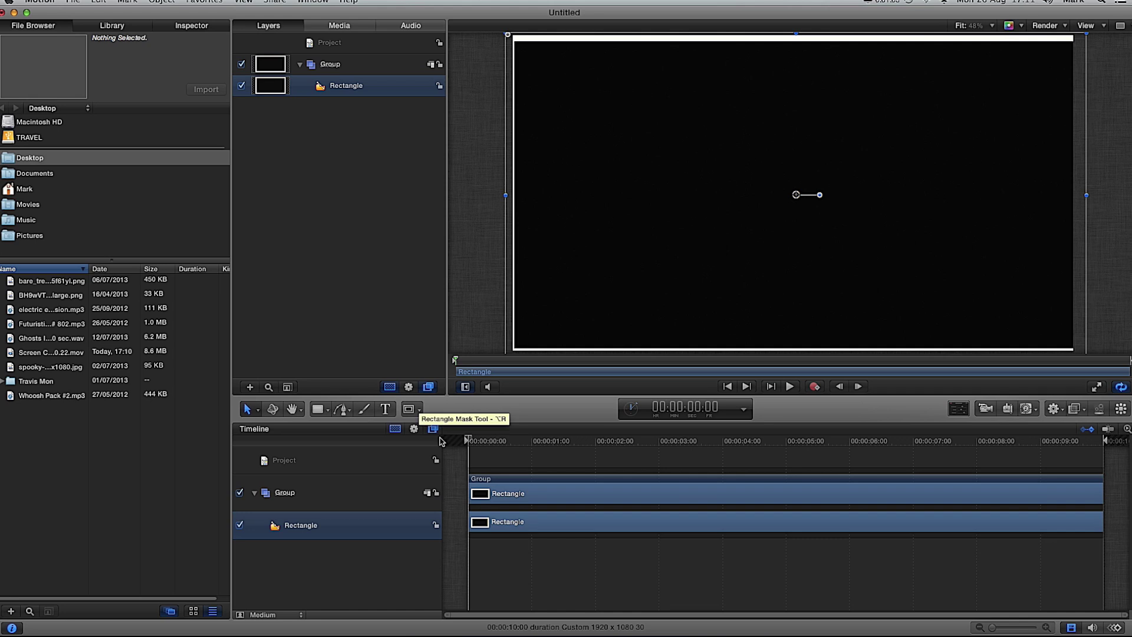
{"action": "left_click", "coordinate": [956, 408]}
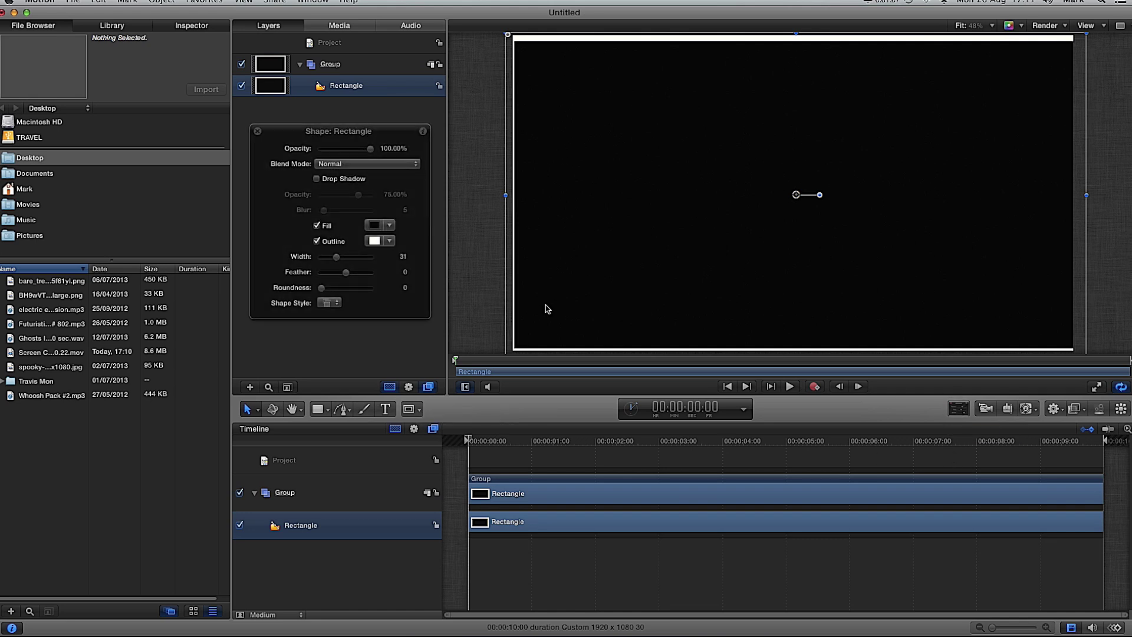
{"action": "left_click", "coordinate": [389, 225]}
{"action": "left_click", "coordinate": [379, 240]}
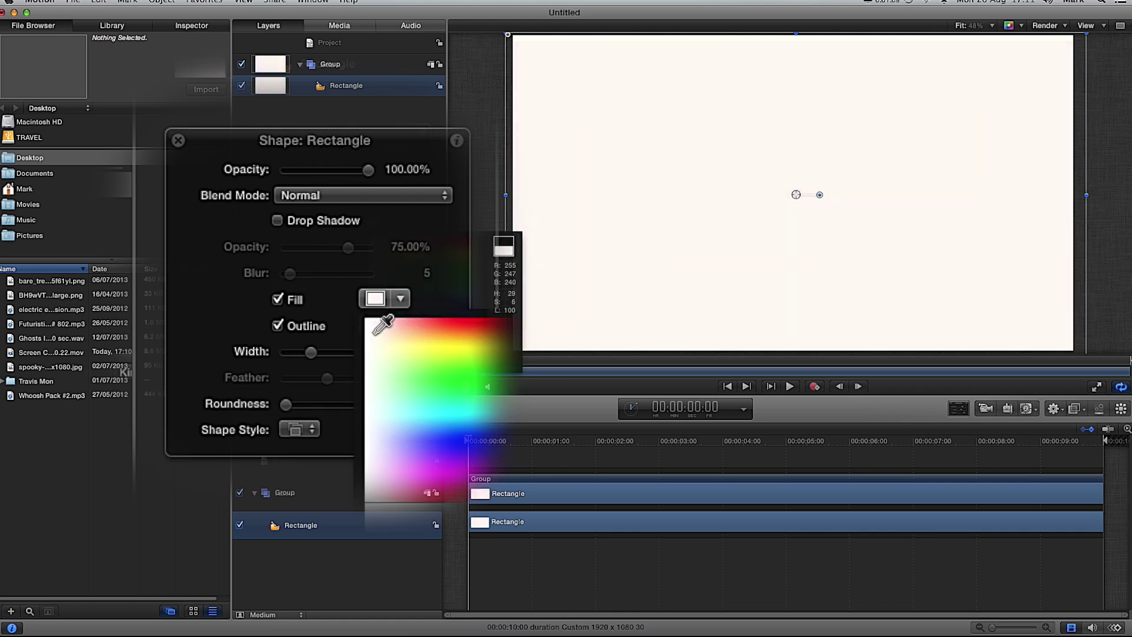
{"action": "left_click", "coordinate": [277, 326]}
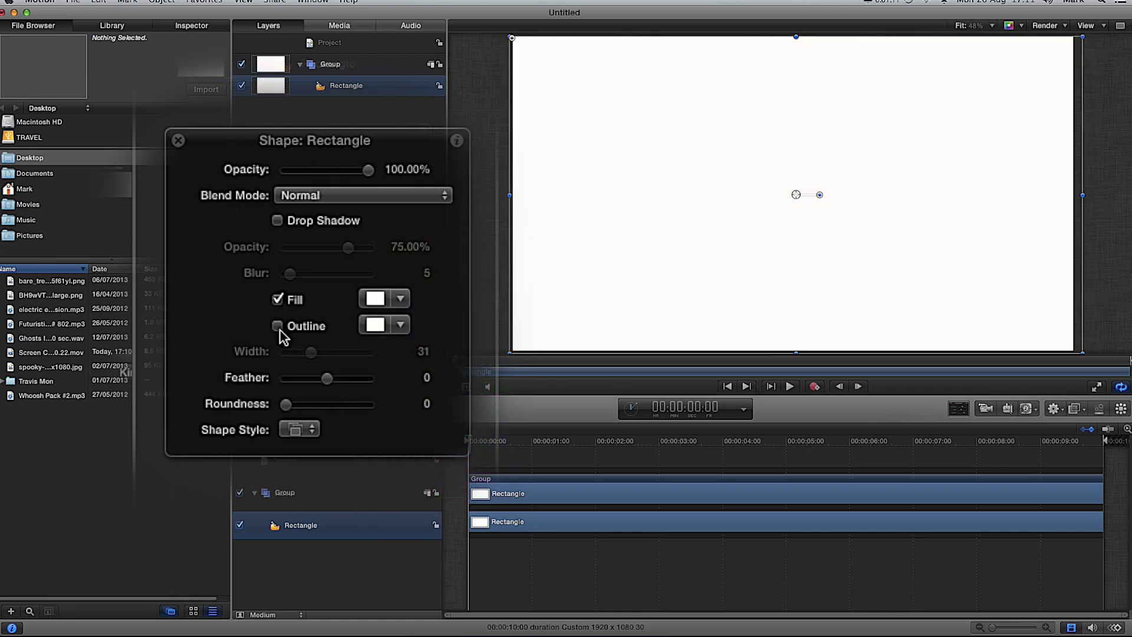
{"action": "left_click", "coordinate": [178, 141]}
- Rename the group containing the rectangle as BACKGROUND
{"action": "double_click", "coordinate": [342, 64]}
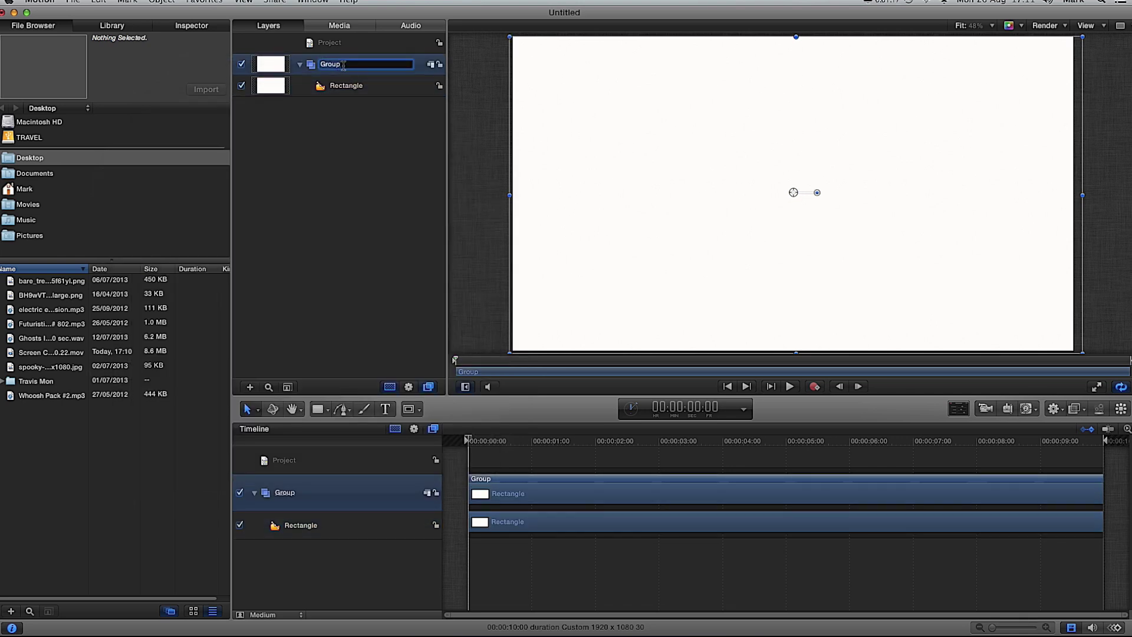
{"action": "type", "text": "BACKGROUND"}
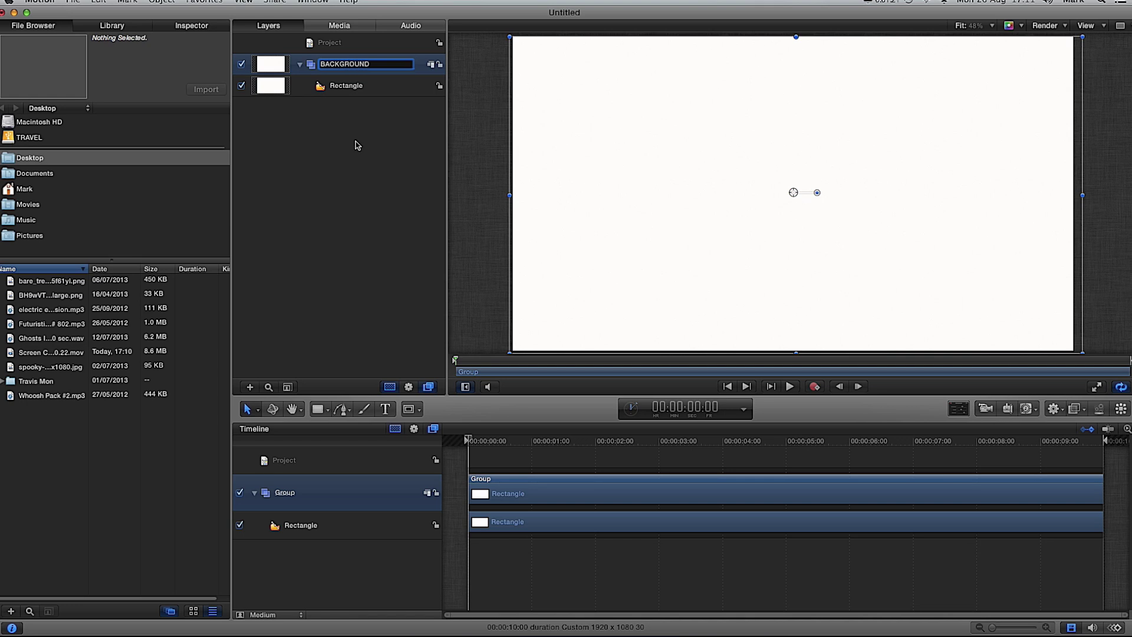
{"action": "left_click", "coordinate": [355, 143]}
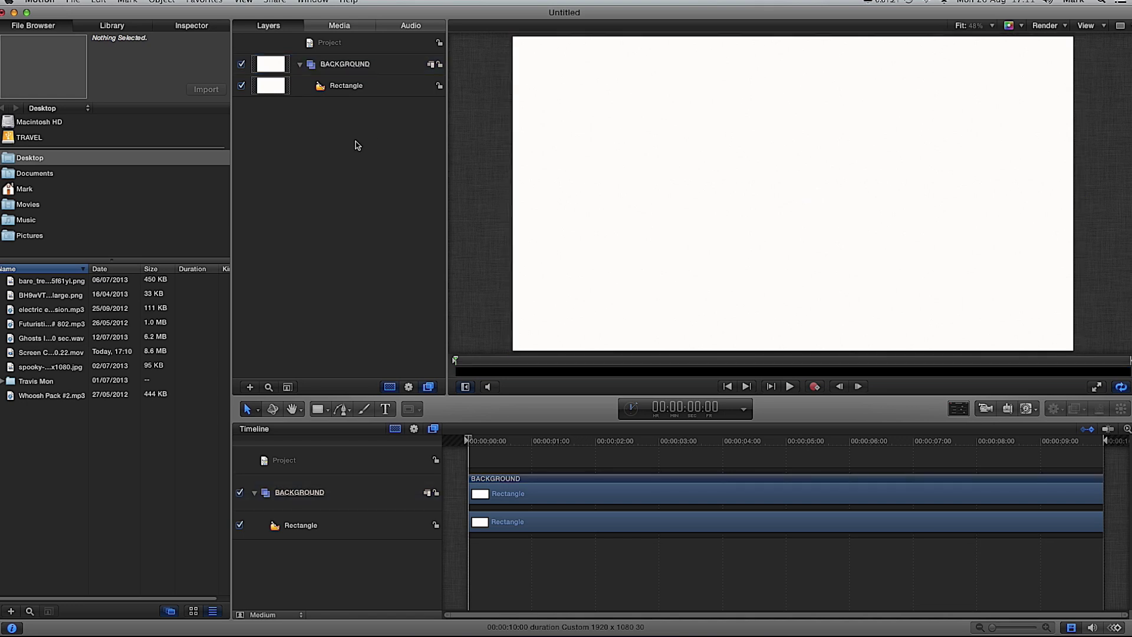
- Lock the BACKGROUND group and its rectangle layer, and collapse the group in the layer list
{"action": "left_click", "coordinate": [439, 66]}
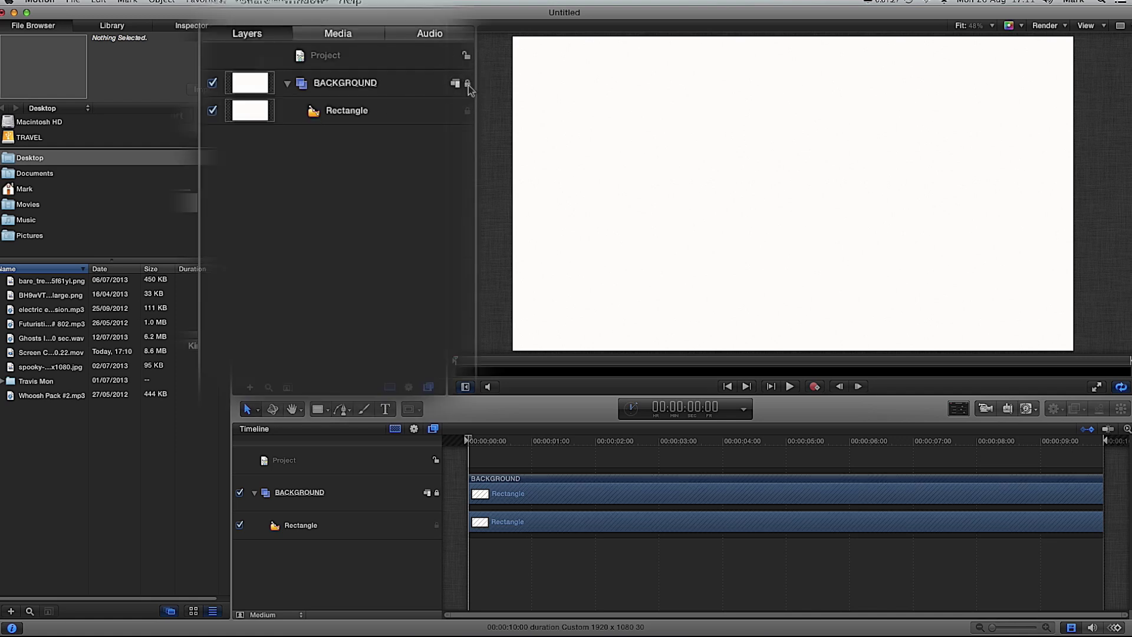
{"action": "left_click", "coordinate": [287, 84]}
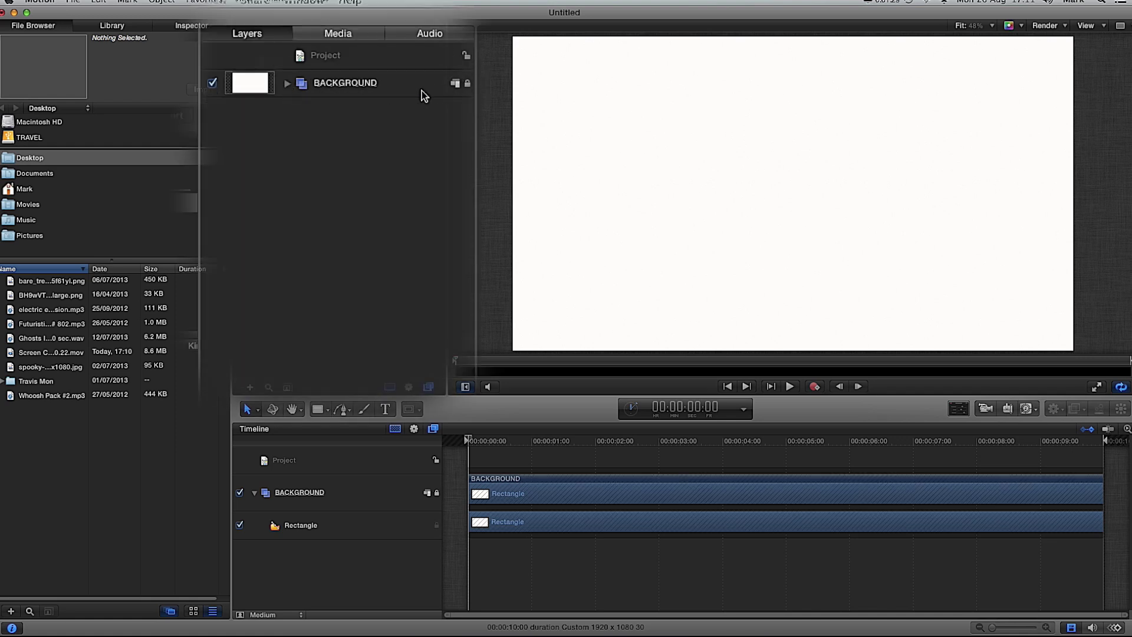
{"action": "left_click", "coordinate": [286, 84]}
{"action": "left_click", "coordinate": [468, 84]}
{"action": "left_click", "coordinate": [466, 110]}
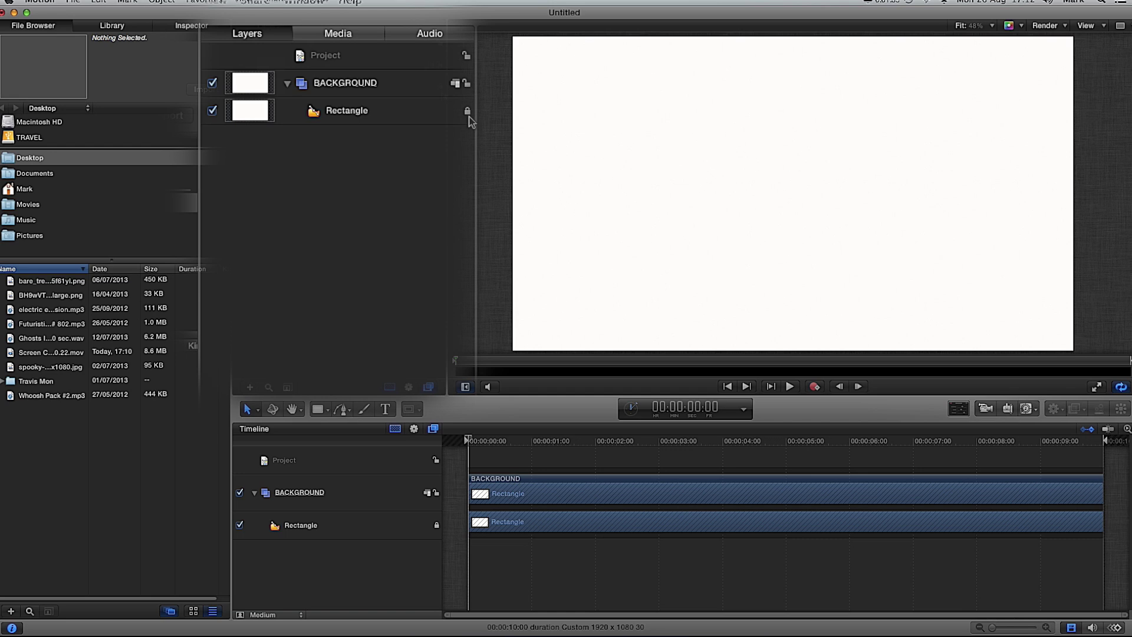
{"action": "left_click", "coordinate": [466, 83]}
{"action": "left_click", "coordinate": [299, 65]}
- Add a new group above BACKGROUND and create a paragraph text box about 1670 px wide in it reading "13thdesign"
{"action": "left_click", "coordinate": [326, 64]}
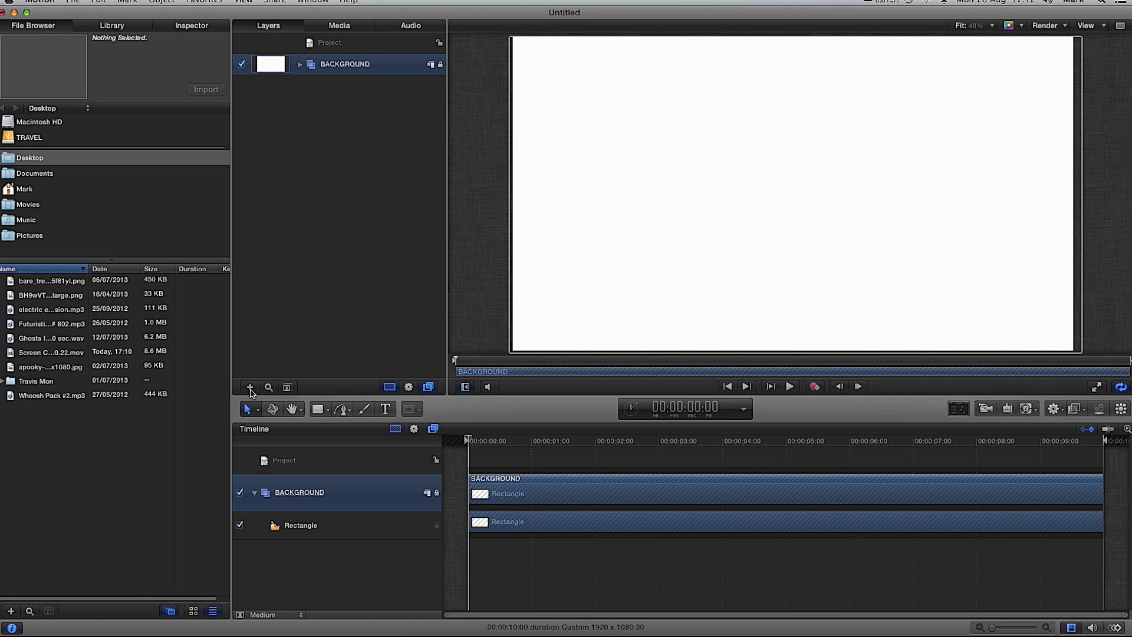
{"action": "left_click", "coordinate": [208, 341]}
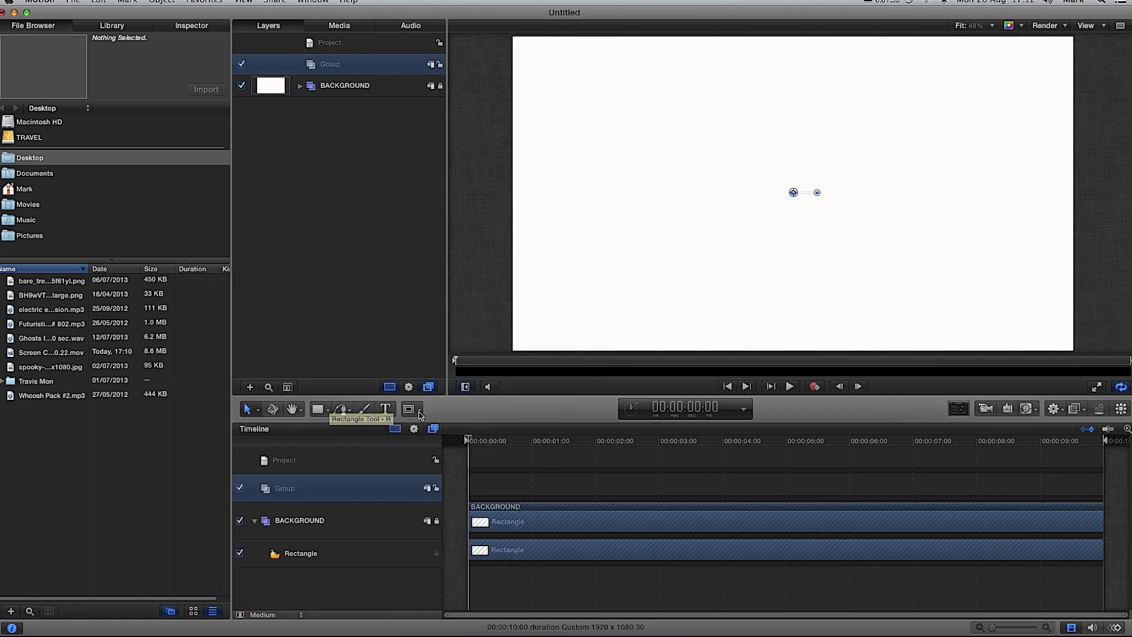
{"action": "left_click", "coordinate": [386, 411]}
{"action": "left_click_drag", "start_coordinate": [537, 96], "coordinate": [1026, 293]}
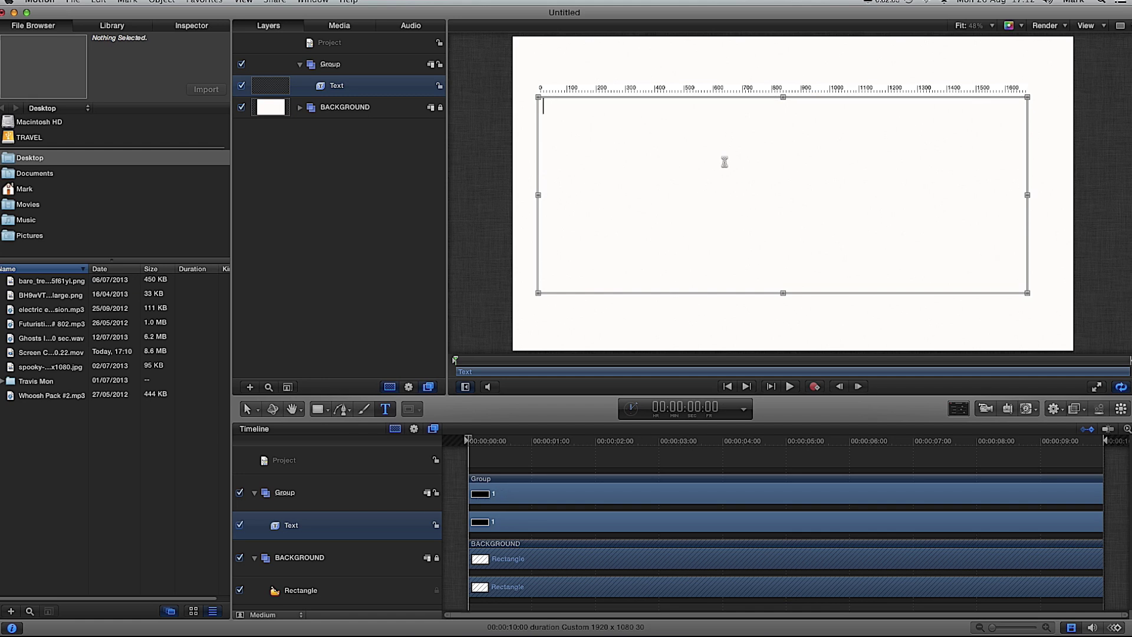
{"action": "type", "text": "13thdesign"}
- Change the colour of the 13thdesign text to black
{"action": "left_click_drag", "start_coordinate": [589, 104], "coordinate": [520, 106]}
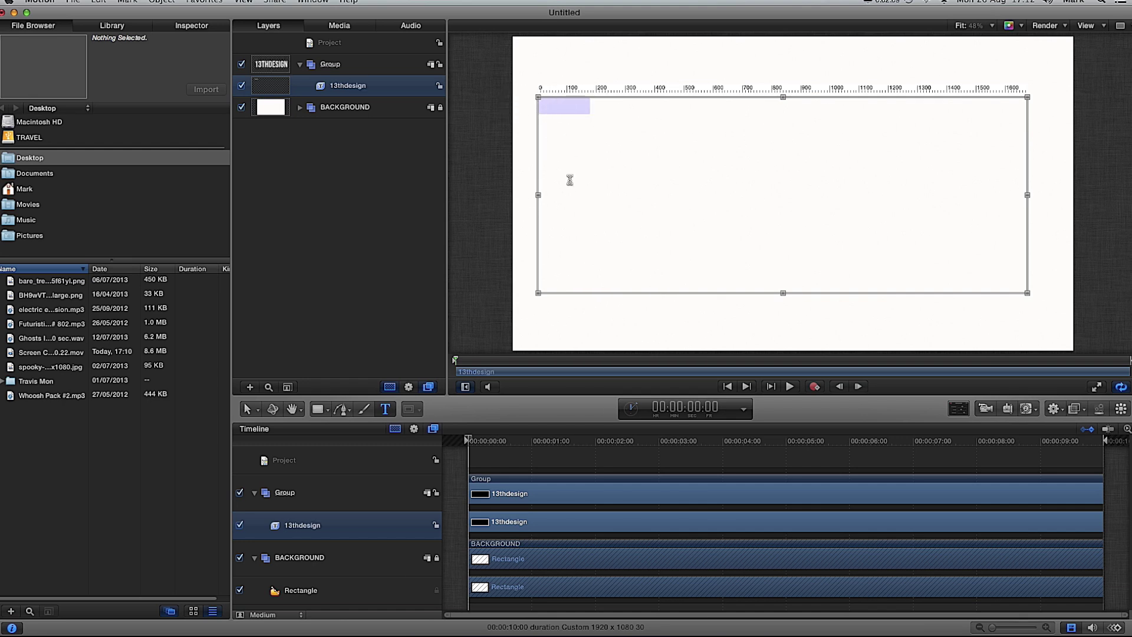
{"action": "left_click", "coordinate": [332, 66]}
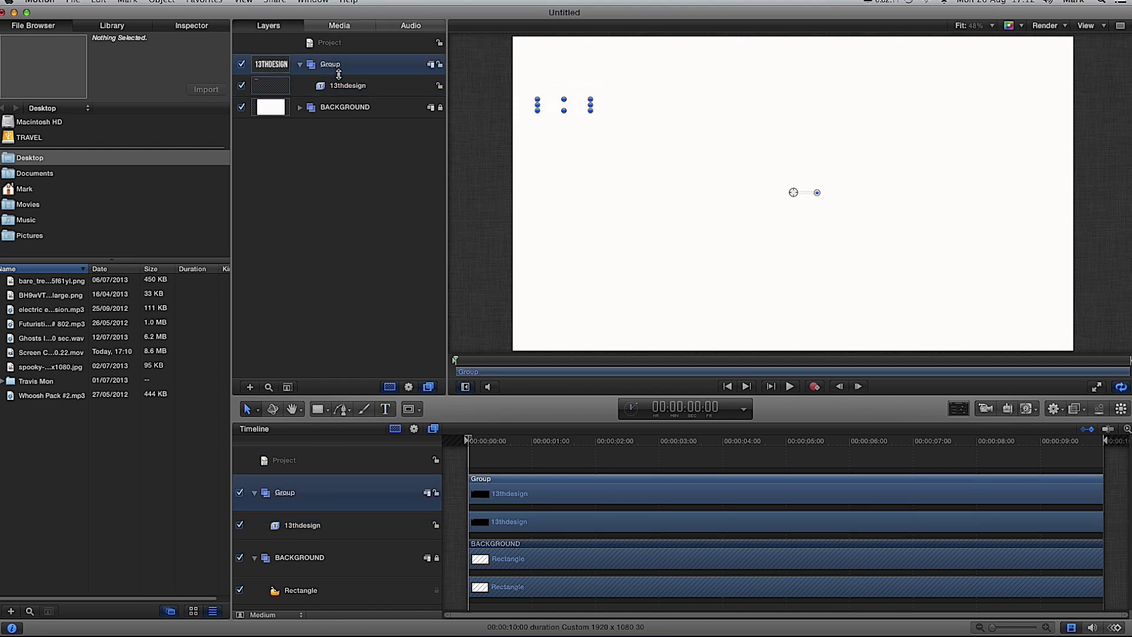
{"action": "left_click", "coordinate": [345, 85]}
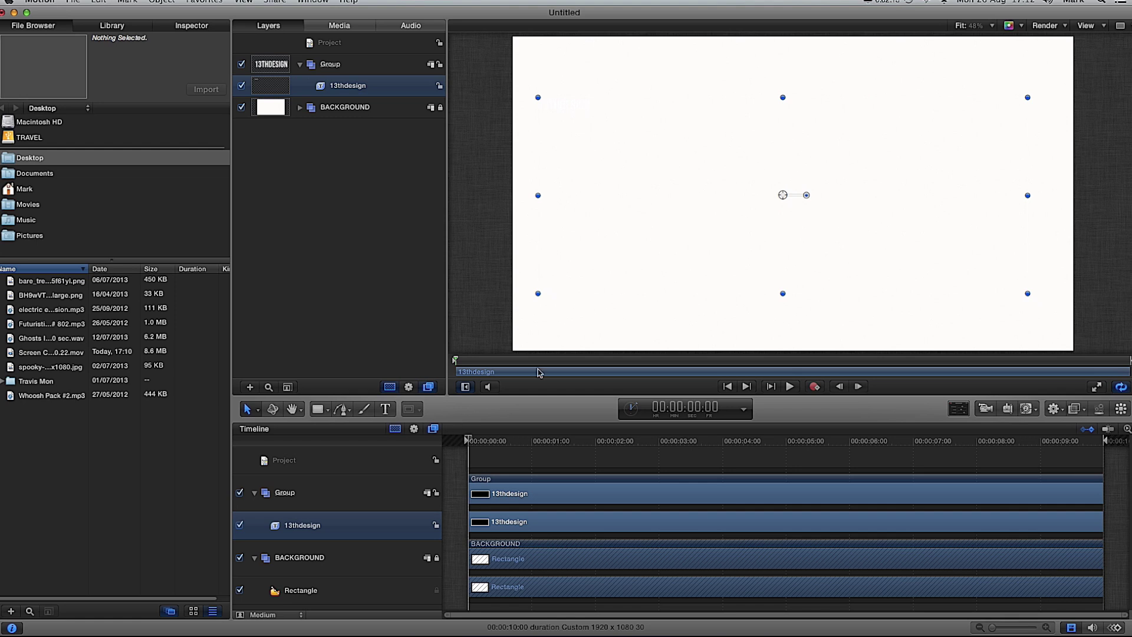
{"action": "left_click", "coordinate": [959, 408]}
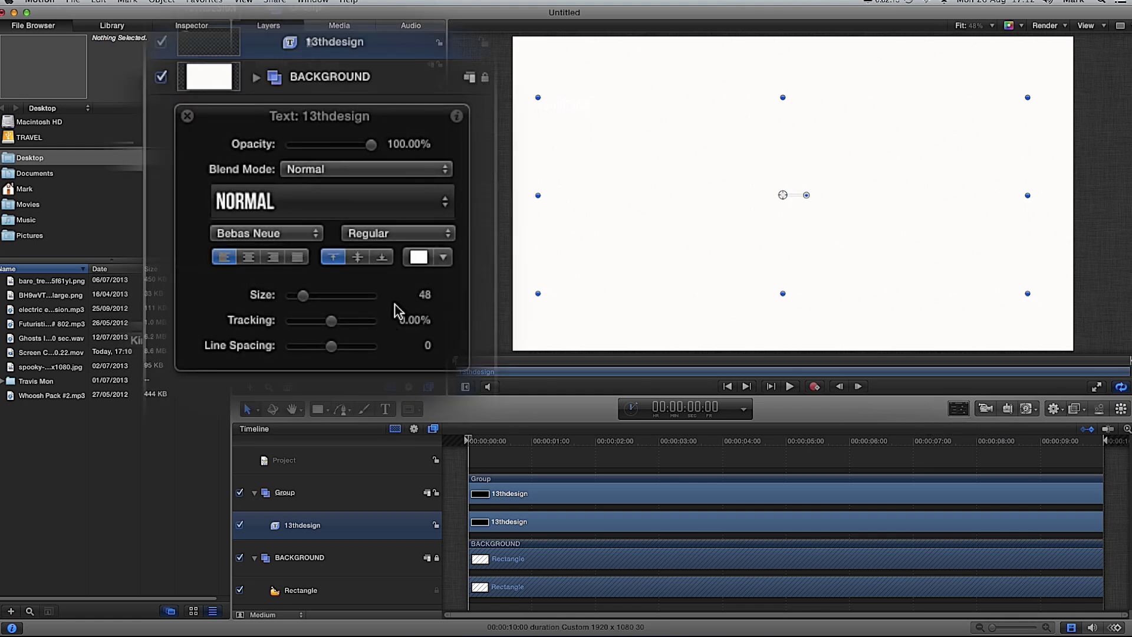
{"action": "left_click", "coordinate": [443, 257]}
{"action": "left_click", "coordinate": [514, 346]}
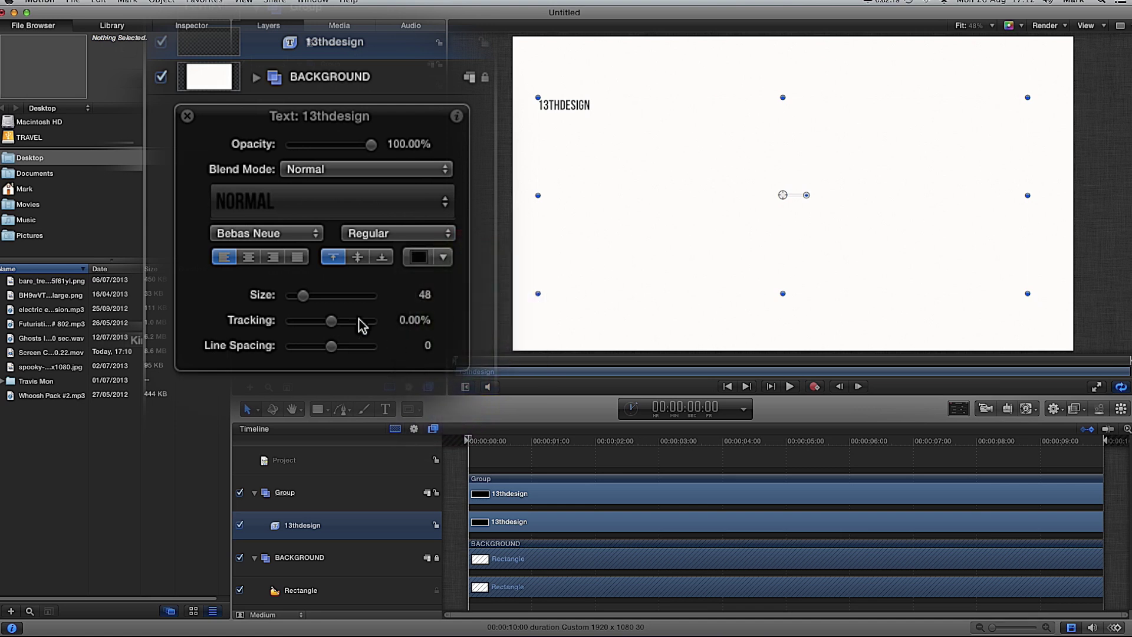
- Set the 13thdesign text's size to 288 and tracking to -7.30%, and move it to the centre of the canvas
{"action": "left_click_drag", "start_coordinate": [310, 300], "coordinate": [332, 328]}
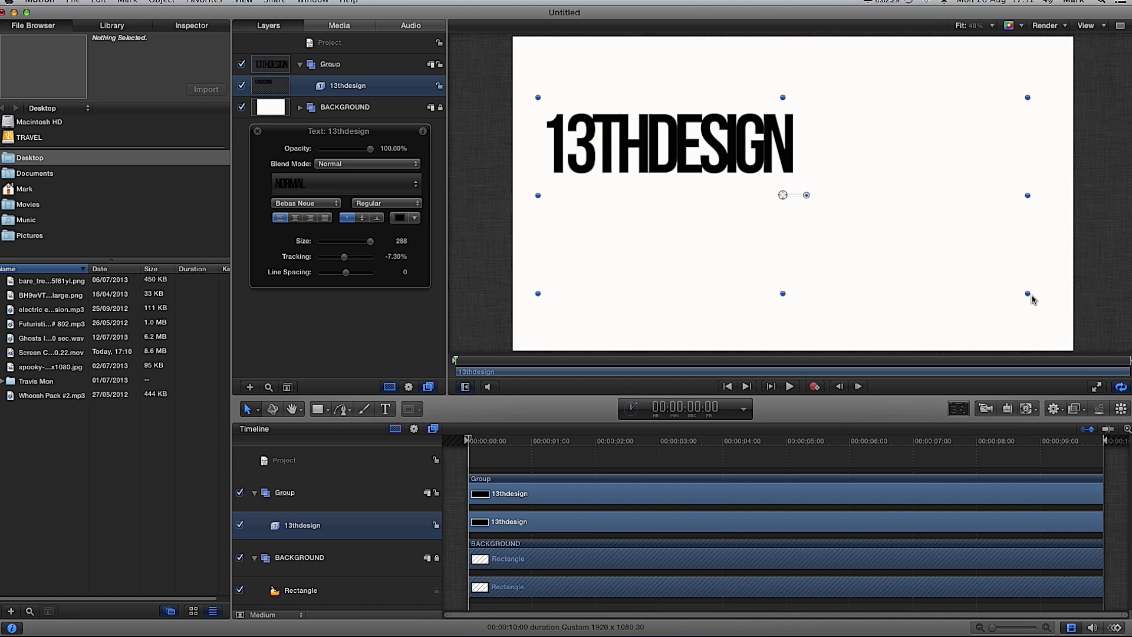
{"action": "left_click_drag", "start_coordinate": [696, 156], "coordinate": [812, 205]}
{"action": "left_click", "coordinate": [712, 130]}
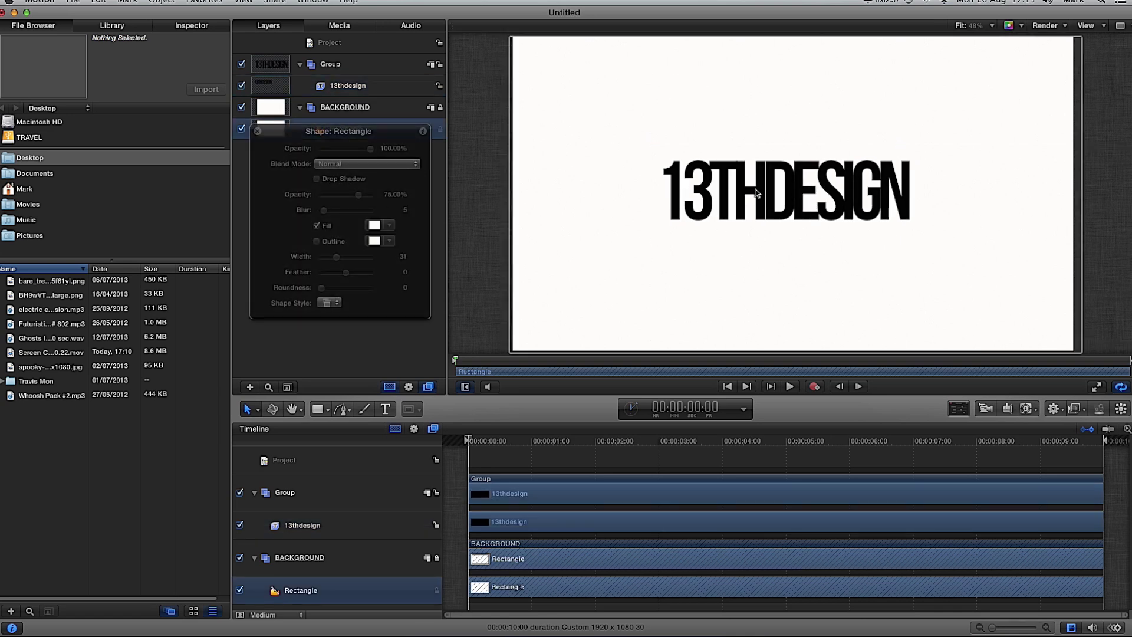
- Duplicate the 13thdesign text layer and move the copy out into a new group above the original's group
{"action": "left_click", "coordinate": [349, 86]}
{"action": "left_click_drag", "start_coordinate": [357, 135], "coordinate": [357, 227]}
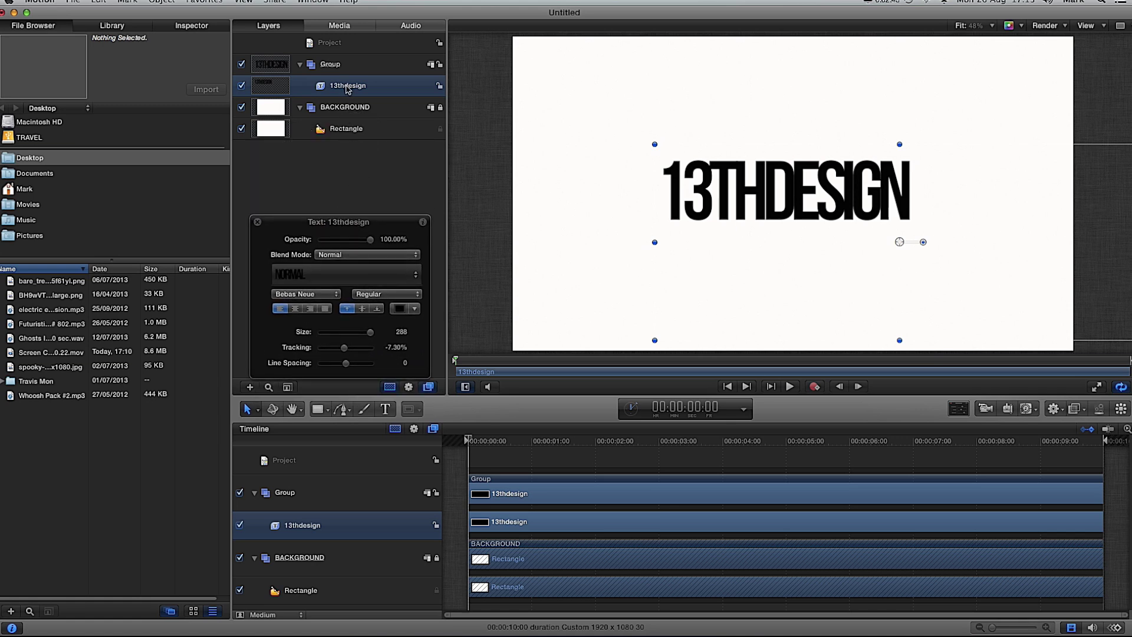
{"action": "right_click", "coordinate": [362, 78]}
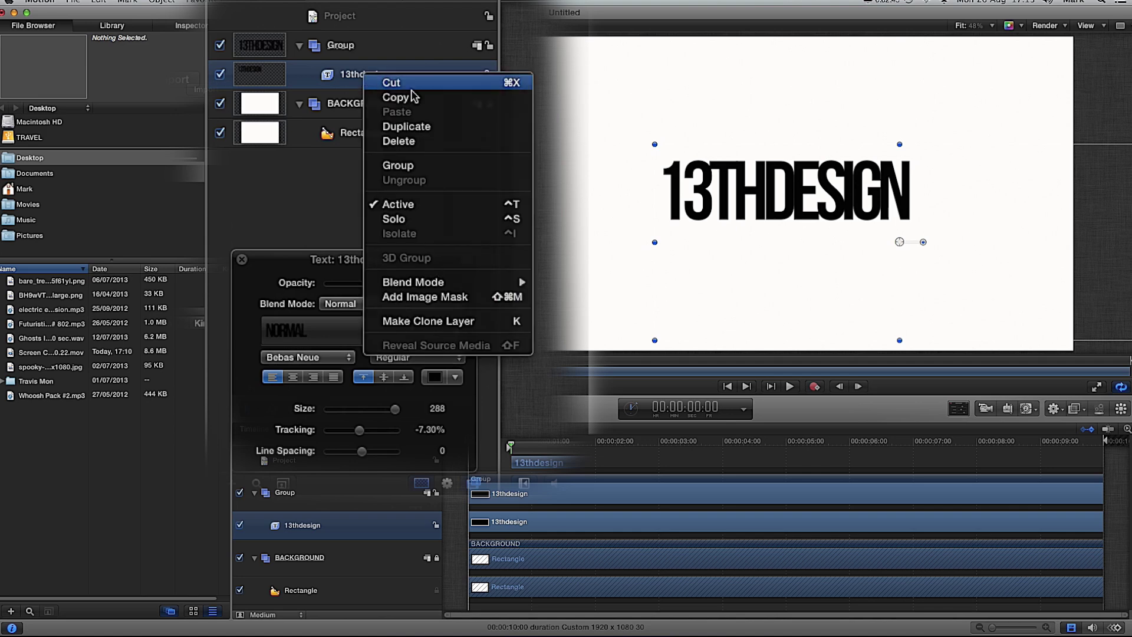
{"action": "left_click", "coordinate": [426, 126]}
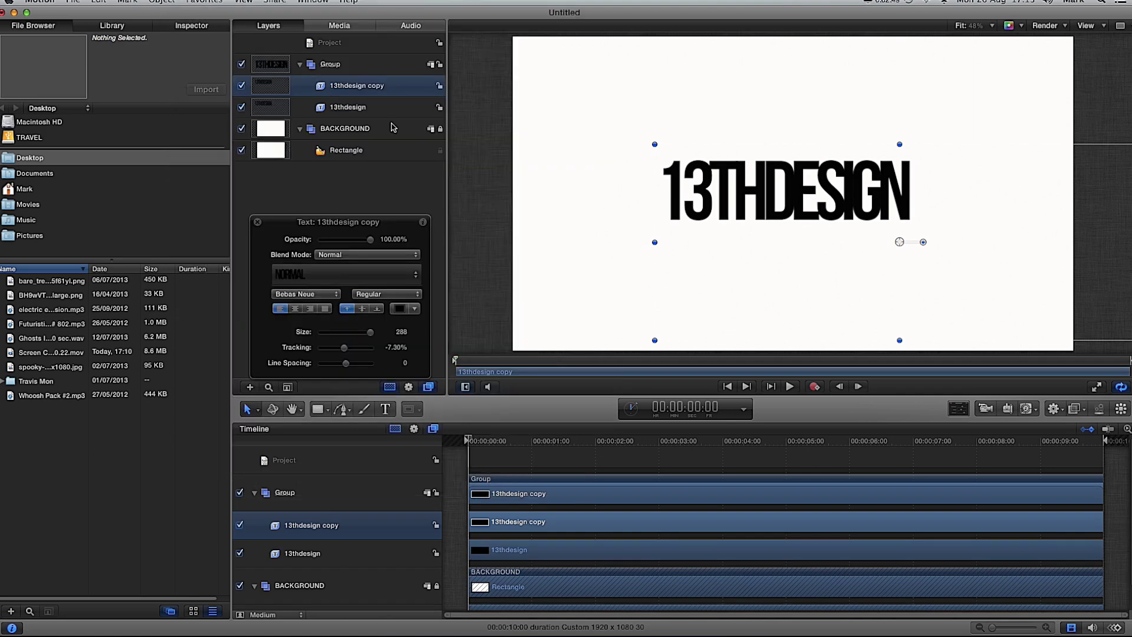
{"action": "mouse_move", "coordinate": [356, 90]}
{"action": "left_mouse_down"}
{"action": "mouse_move", "coordinate": [355, 56]}
{"action": "mouse_move", "coordinate": [361, 108]}
{"action": "mouse_move", "coordinate": [355, 73]}
{"action": "left_mouse_up"}
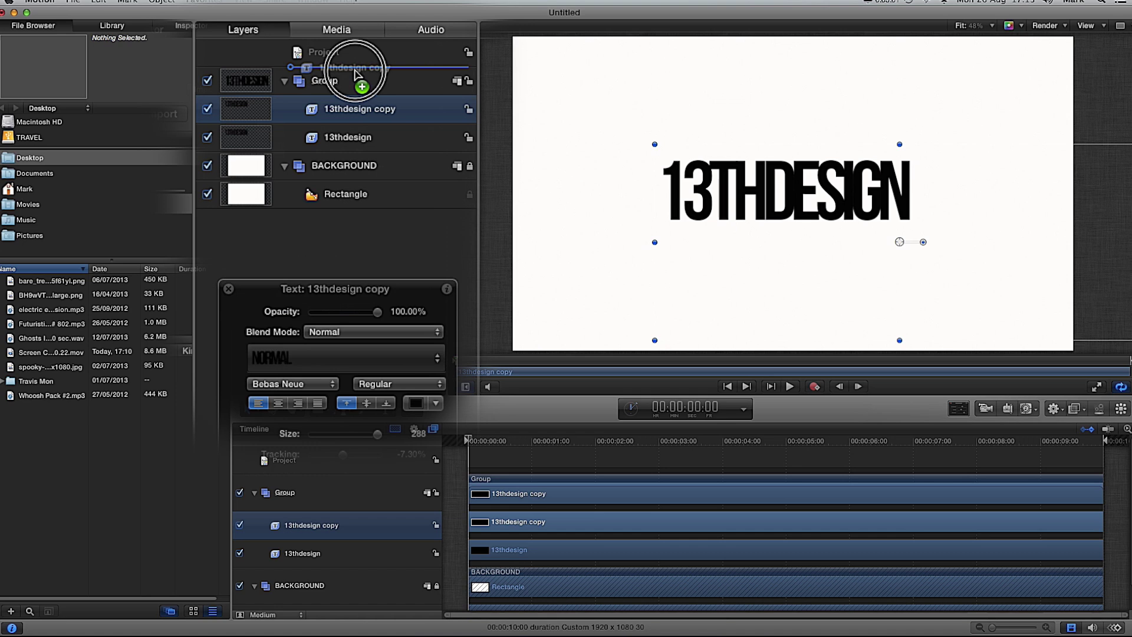
{"action": "left_click_drag", "start_coordinate": [356, 73], "coordinate": [355, 74]}
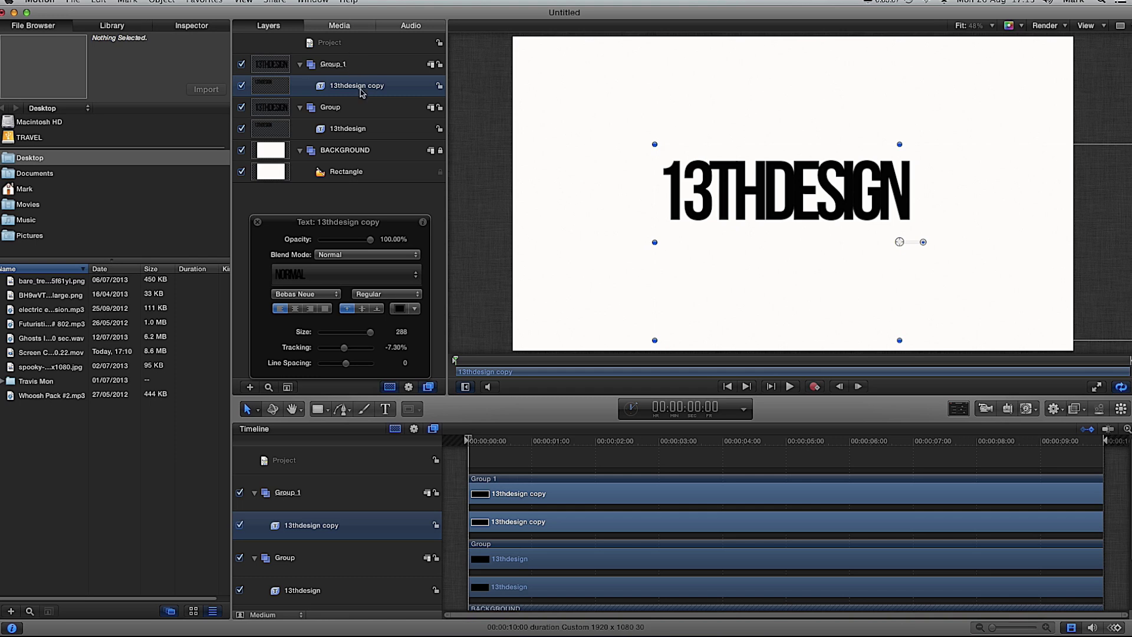
- Rename the group holding the original 13thdesign text as TEXT and collapse it in the layer list
{"action": "left_click", "coordinate": [332, 109]}
{"action": "double_click", "coordinate": [333, 109]}
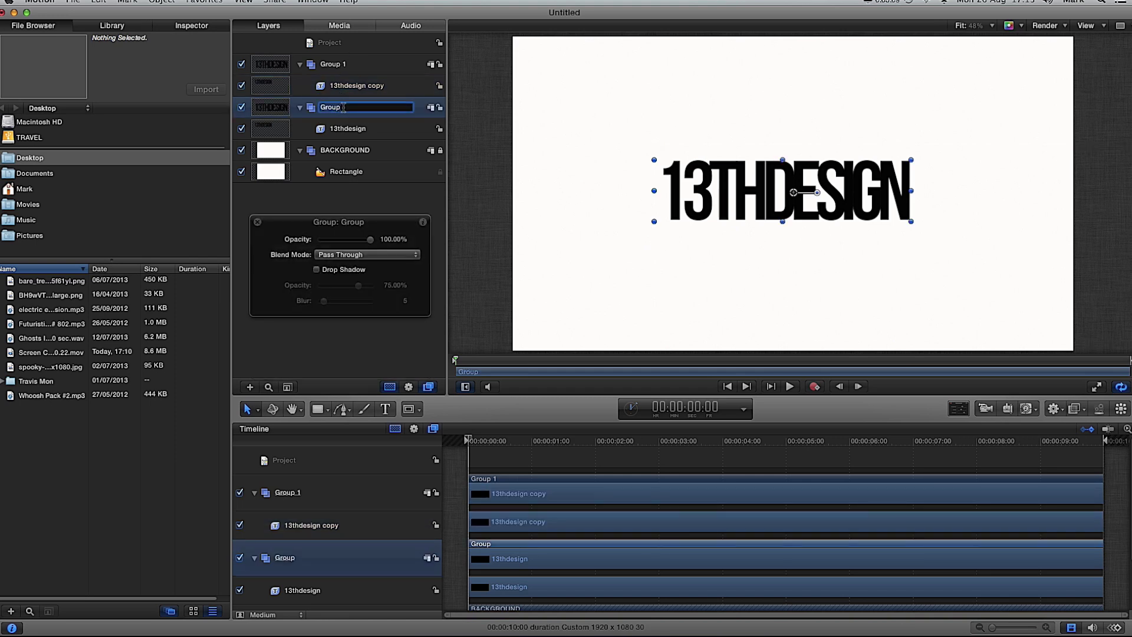
{"action": "type", "text": "TEXT"}
{"action": "left_click", "coordinate": [300, 107]}
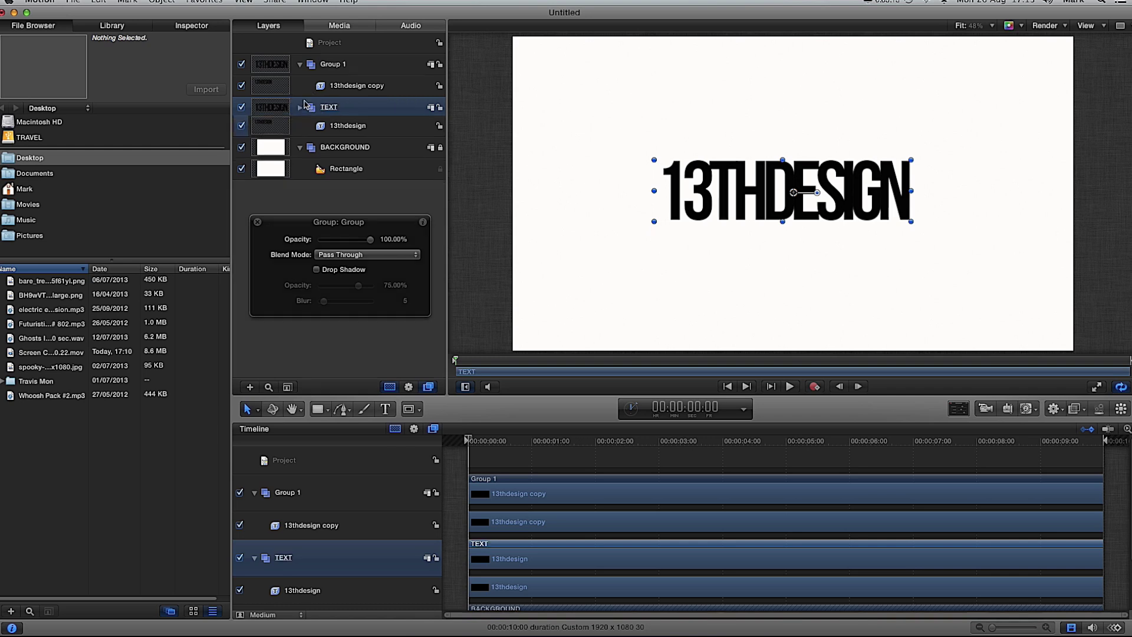
- Rename the group holding the duplicated 13thdesign text as MASK
{"action": "left_click", "coordinate": [341, 65]}
{"action": "left_click", "coordinate": [343, 65]}
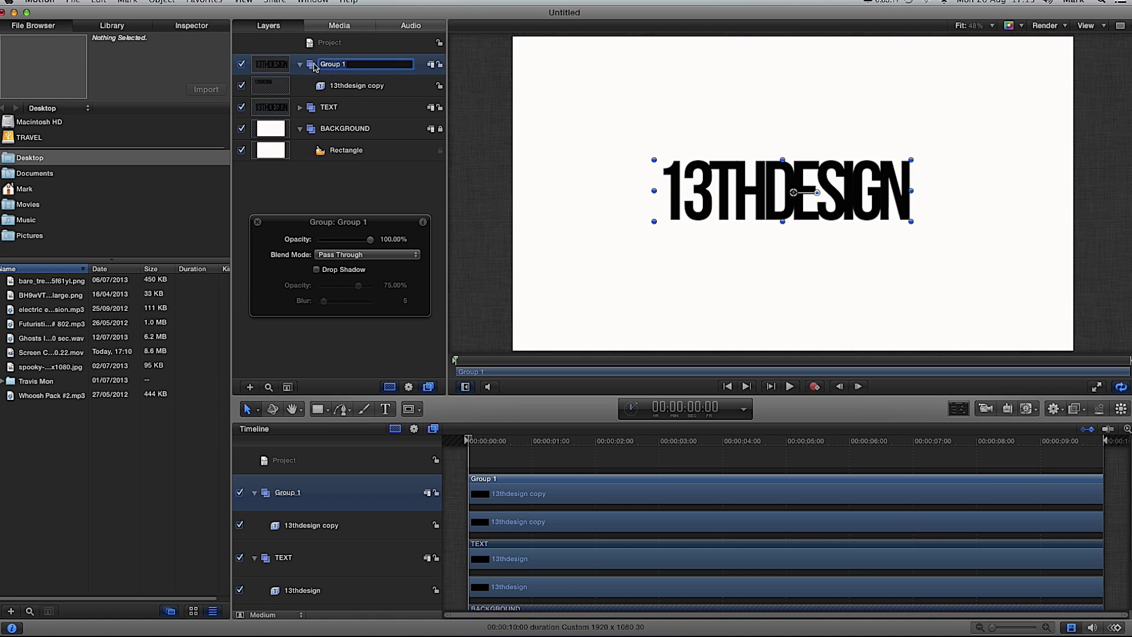
{"action": "type", "text": "MASK"}
- Switch the 13thdesign copy layer's visibility off and on again to check which text it shows
{"action": "left_click", "coordinate": [361, 87]}
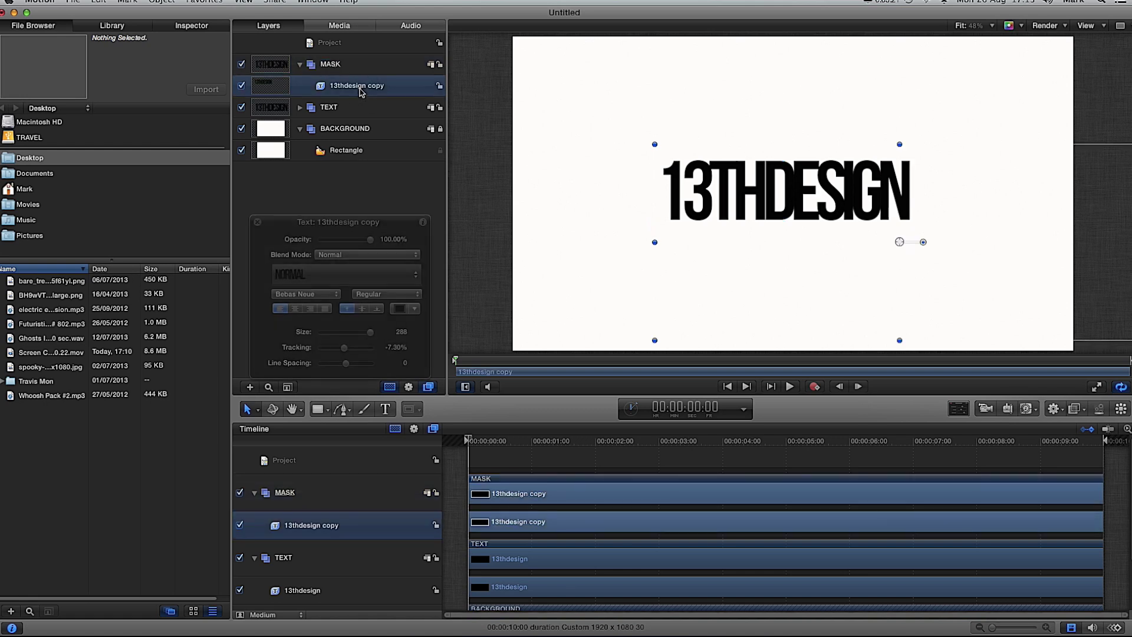
{"action": "left_click_drag", "start_coordinate": [370, 224], "coordinate": [370, 190]}
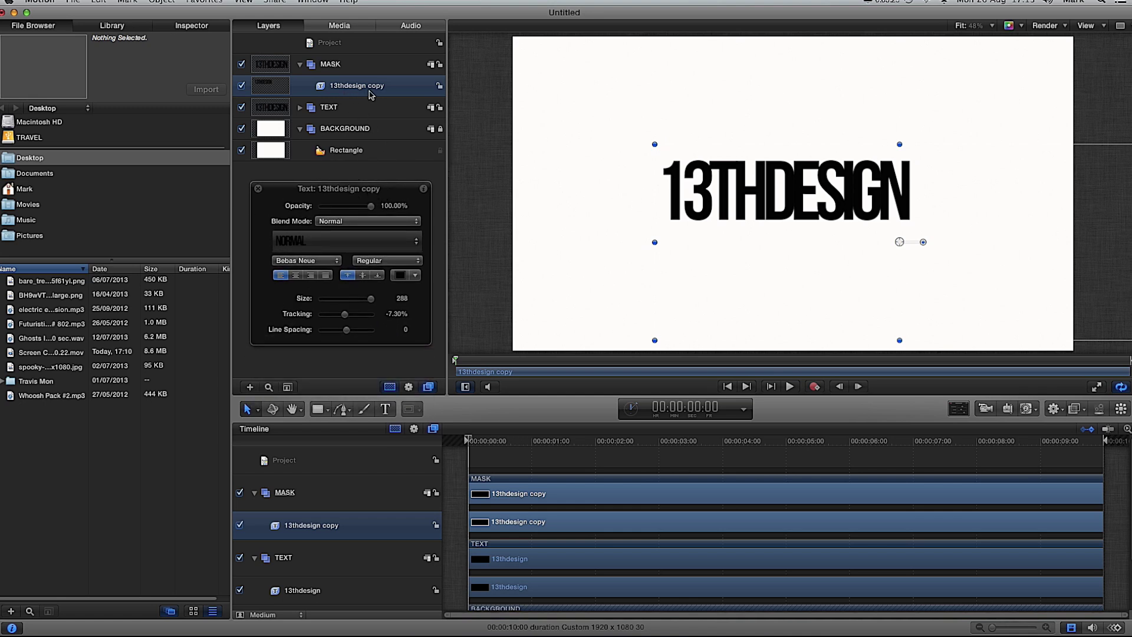
{"action": "left_click", "coordinate": [243, 86]}
{"action": "left_click", "coordinate": [243, 86]}
- Draw a closed four-point Bezier mask on the MASK group as a narrow slanted band across the 13
{"action": "left_click", "coordinate": [346, 71]}
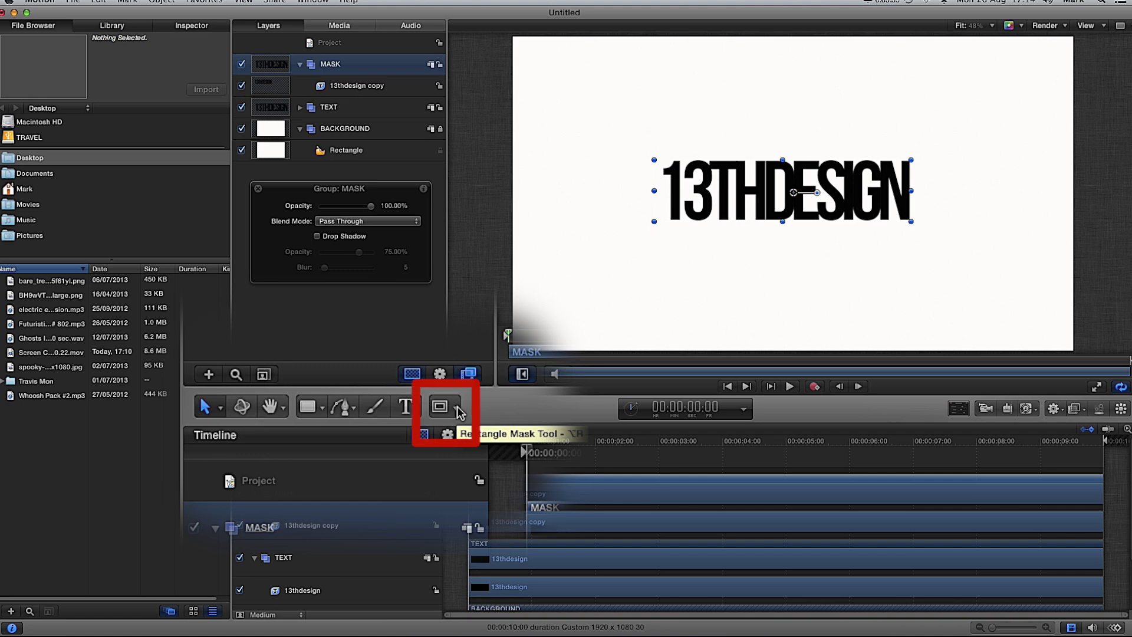
{"action": "left_click", "coordinate": [458, 408]}
{"action": "left_click", "coordinate": [508, 527]}
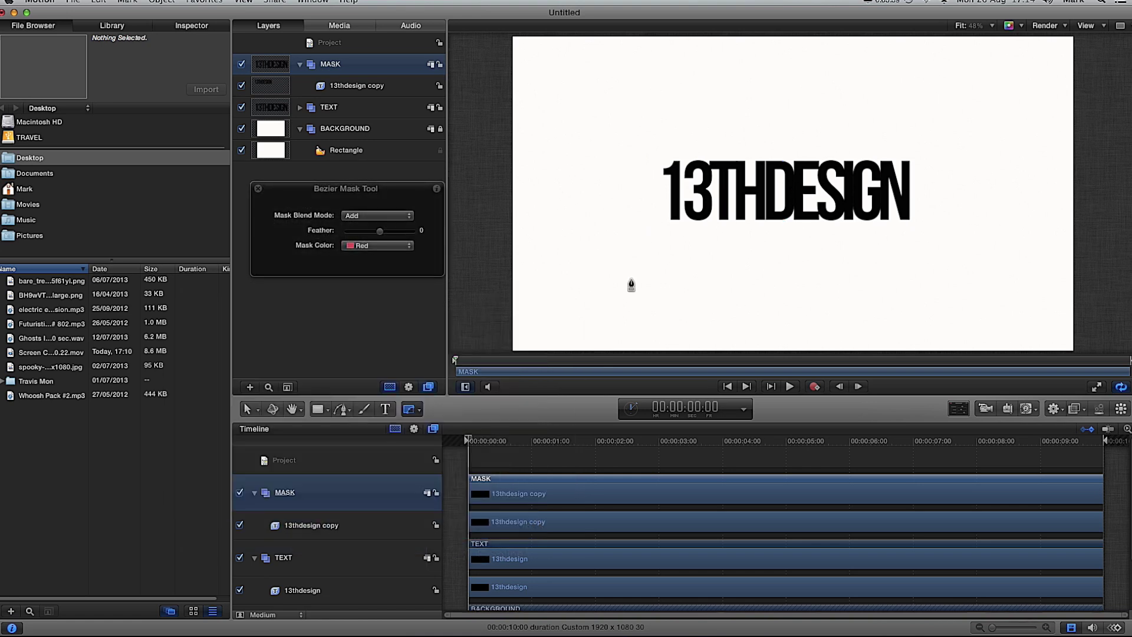
{"action": "left_click", "coordinate": [647, 224]}
{"action": "left_click", "coordinate": [671, 235]}
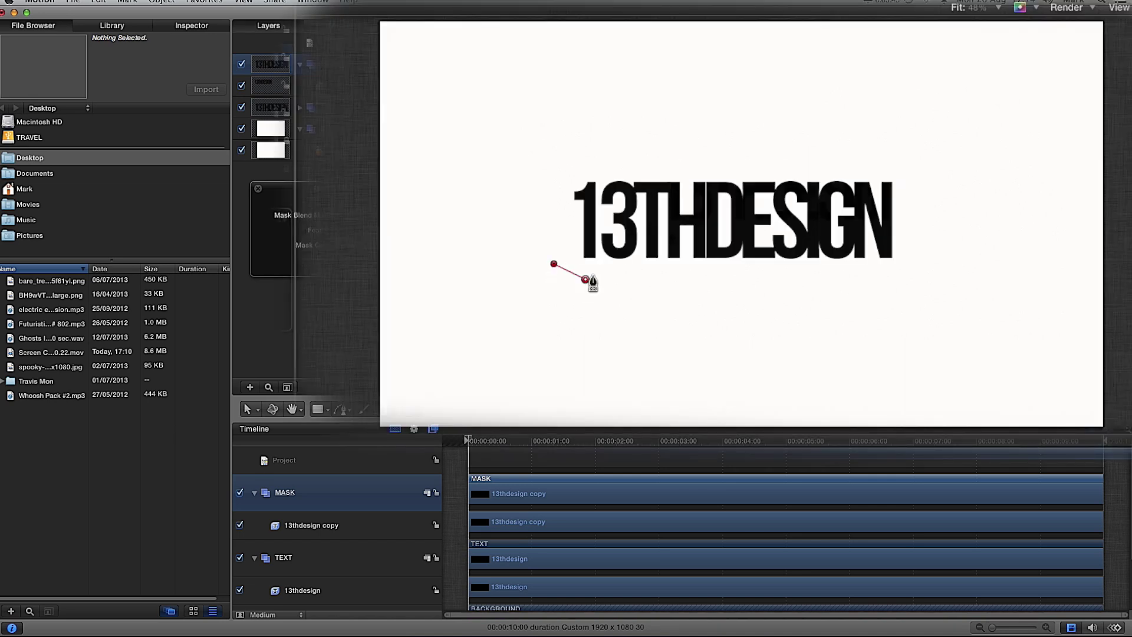
{"action": "left_click", "coordinate": [660, 159]}
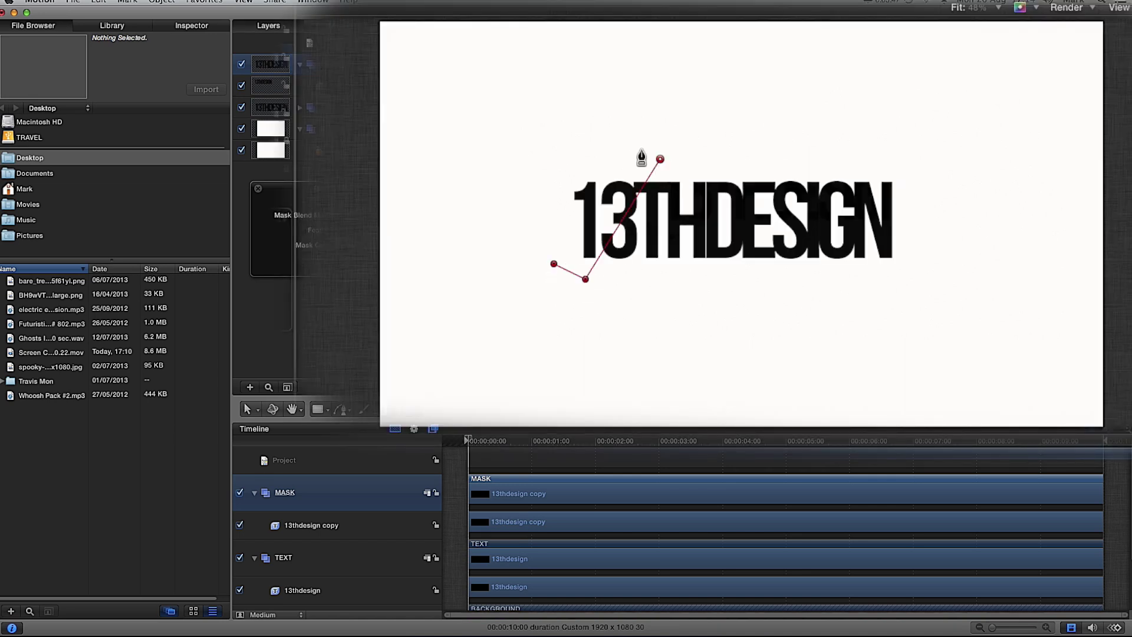
{"action": "left_click", "coordinate": [625, 146]}
{"action": "left_click", "coordinate": [554, 263]}
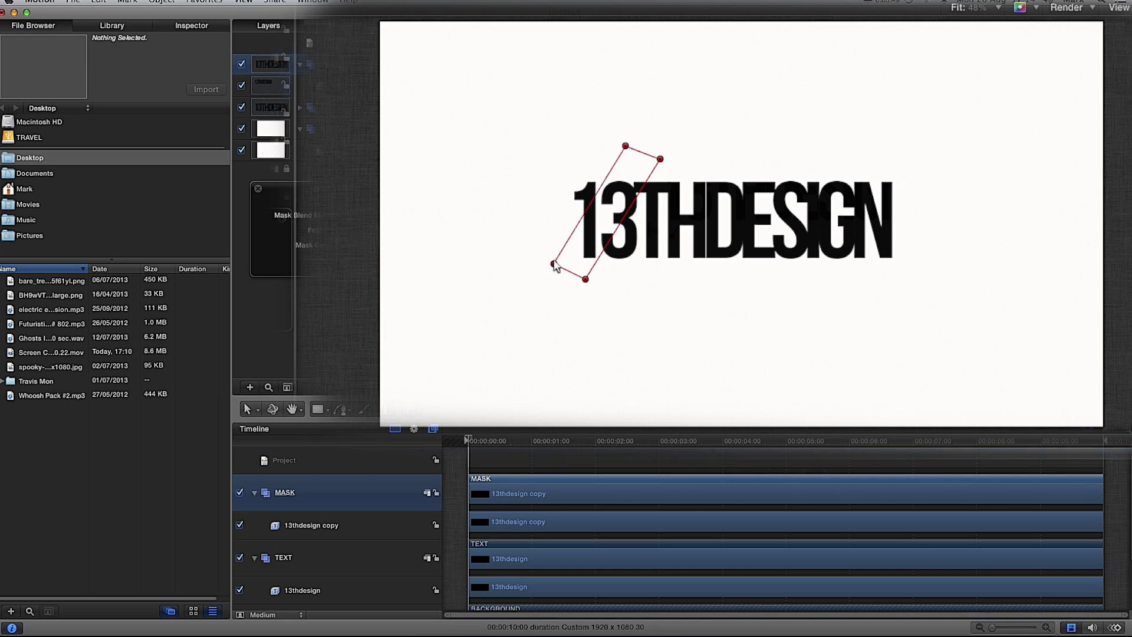
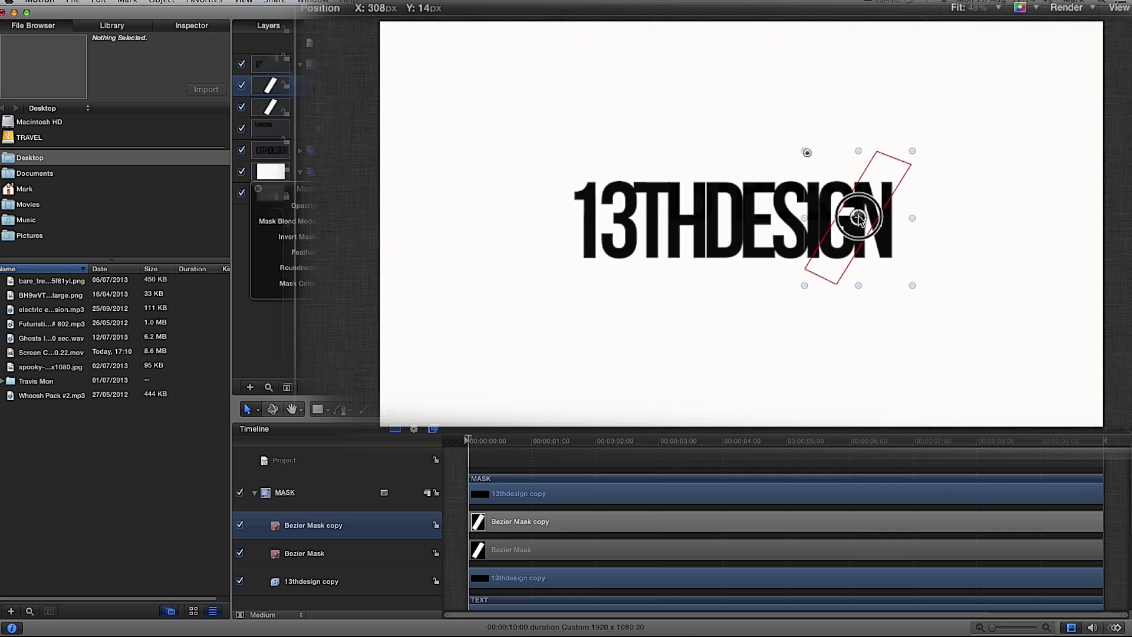
- Rotate the duplicated Bezier mask to slant the opposite way and place it over the last letters of the title
{"action": "left_click_drag", "start_coordinate": [889, 220], "coordinate": [818, 284]}
{"action": "left_click_drag", "start_coordinate": [862, 221], "coordinate": [855, 219]}
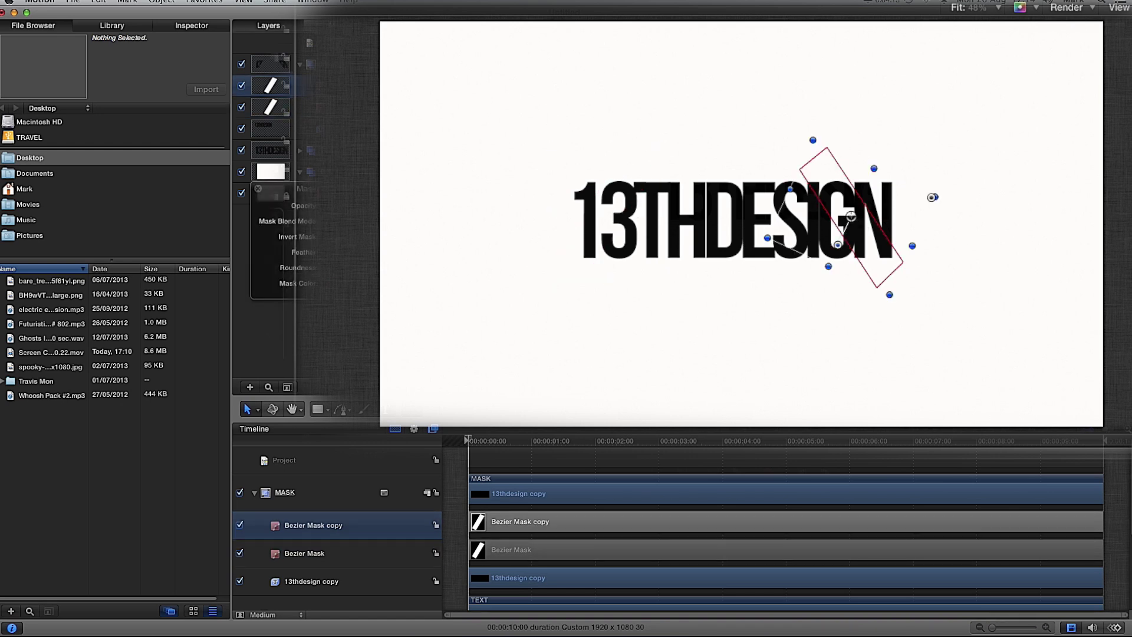
{"action": "left_click", "coordinate": [304, 553]}
{"action": "left_click", "coordinate": [313, 525]}
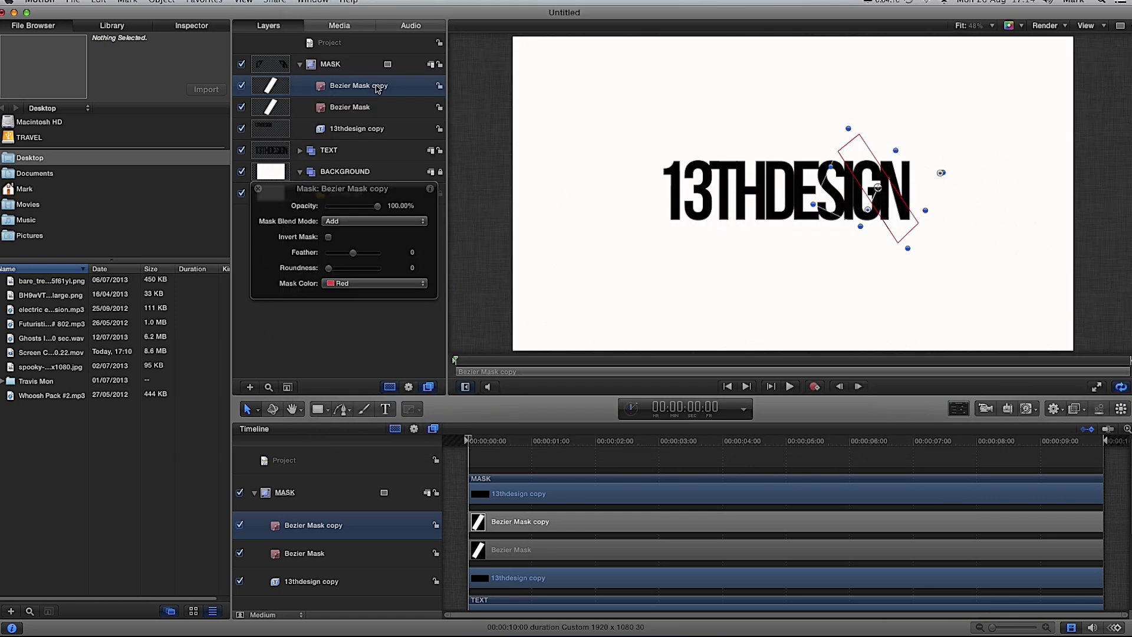
- Apply the Gamma filter to the 13thdesign copy text layer in the MASK group
{"action": "left_click", "coordinate": [356, 128]}
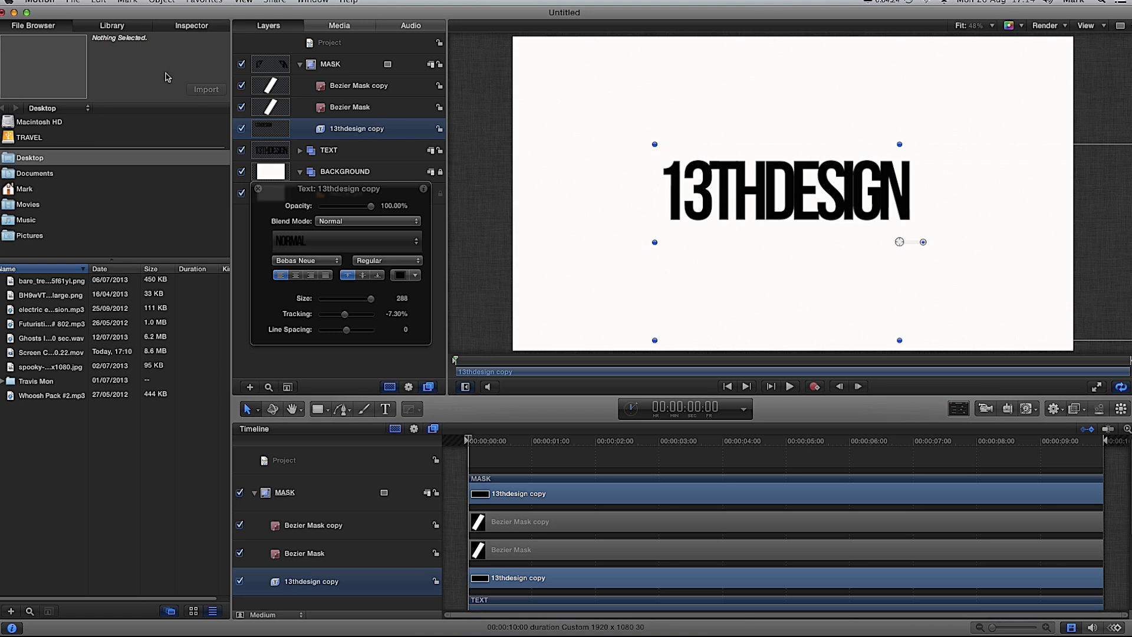
{"action": "left_click", "coordinate": [113, 26]}
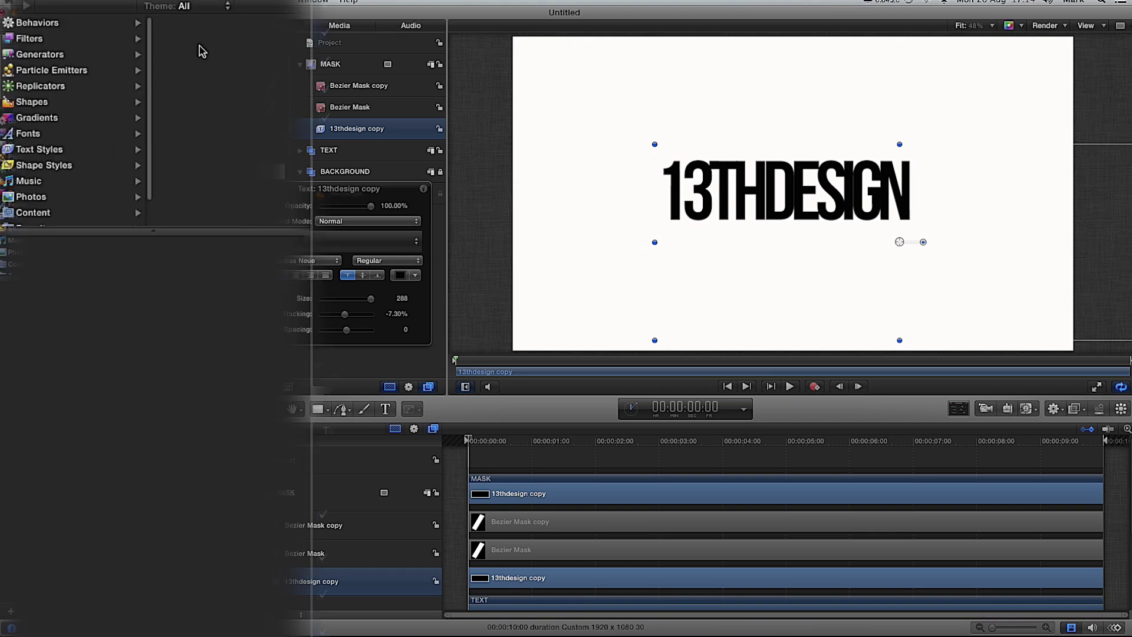
{"action": "left_click", "coordinate": [41, 40]}
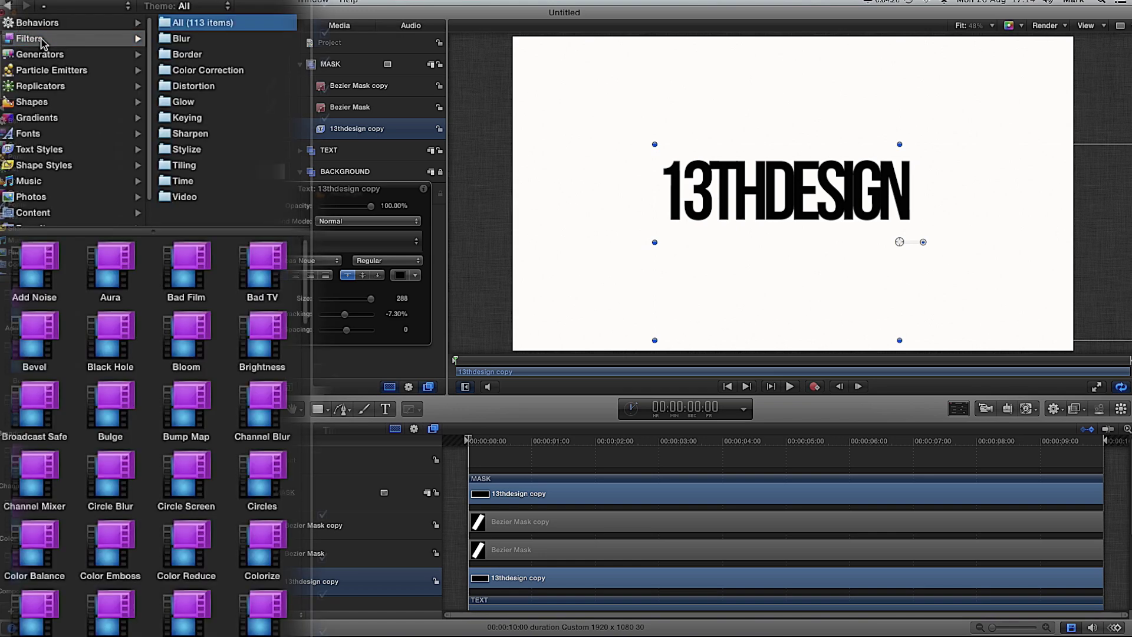
{"action": "scroll", "coordinate": [142, 403], "scroll_direction": "down", "scroll_amount": 2}
{"action": "scroll", "coordinate": [141, 402], "scroll_direction": "down", "scroll_amount": 5}
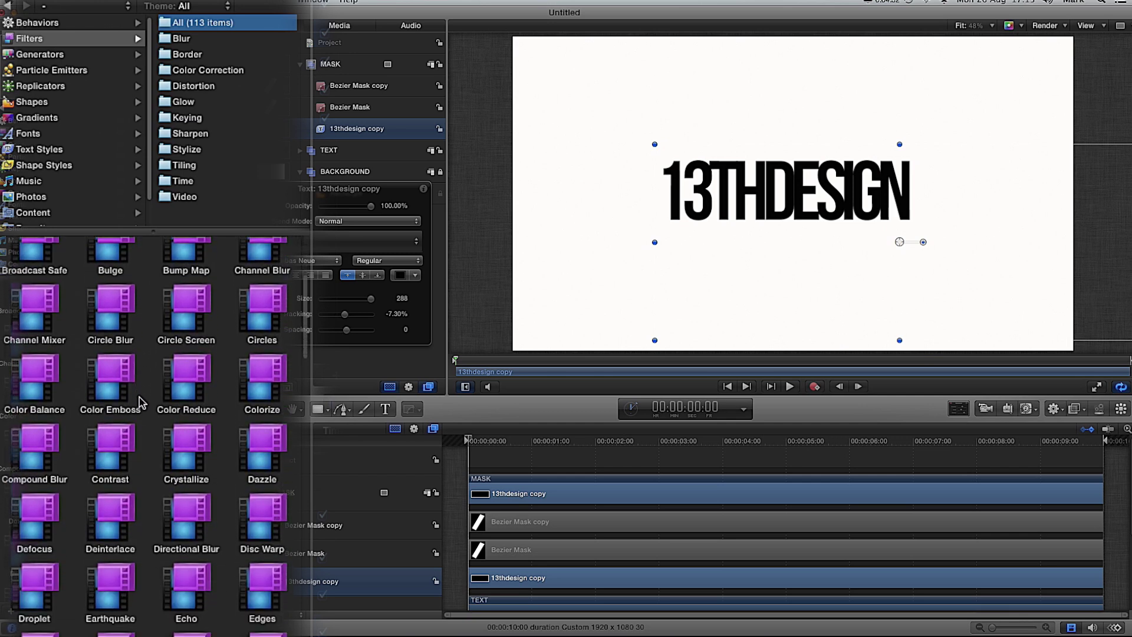
{"action": "scroll", "coordinate": [137, 400], "scroll_direction": "down", "scroll_amount": 4}
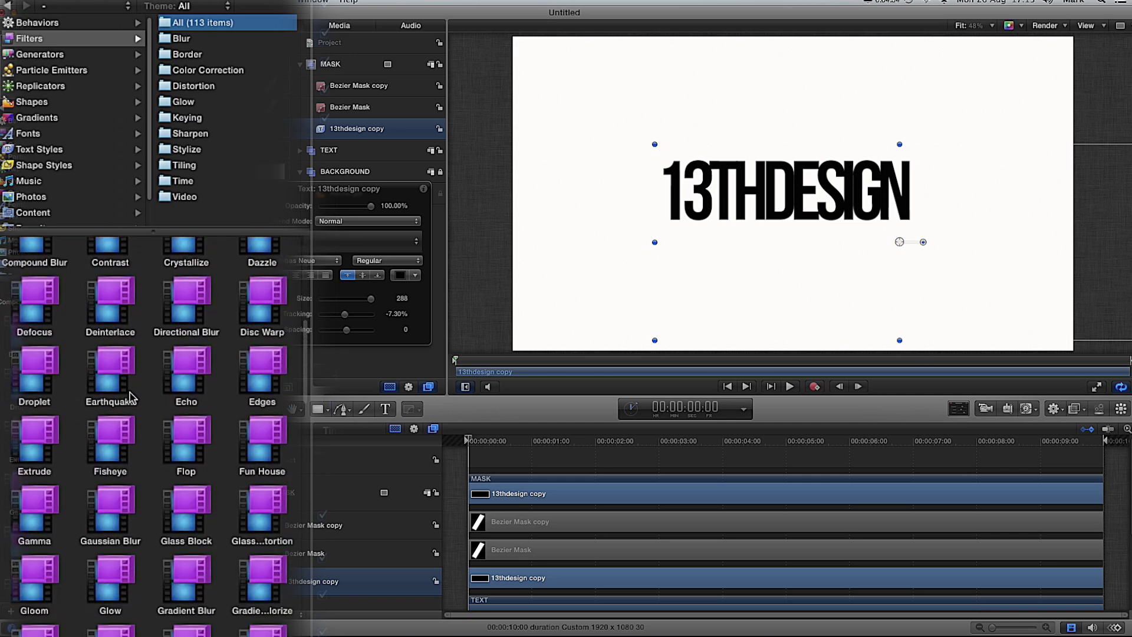
{"action": "left_click", "coordinate": [46, 516]}
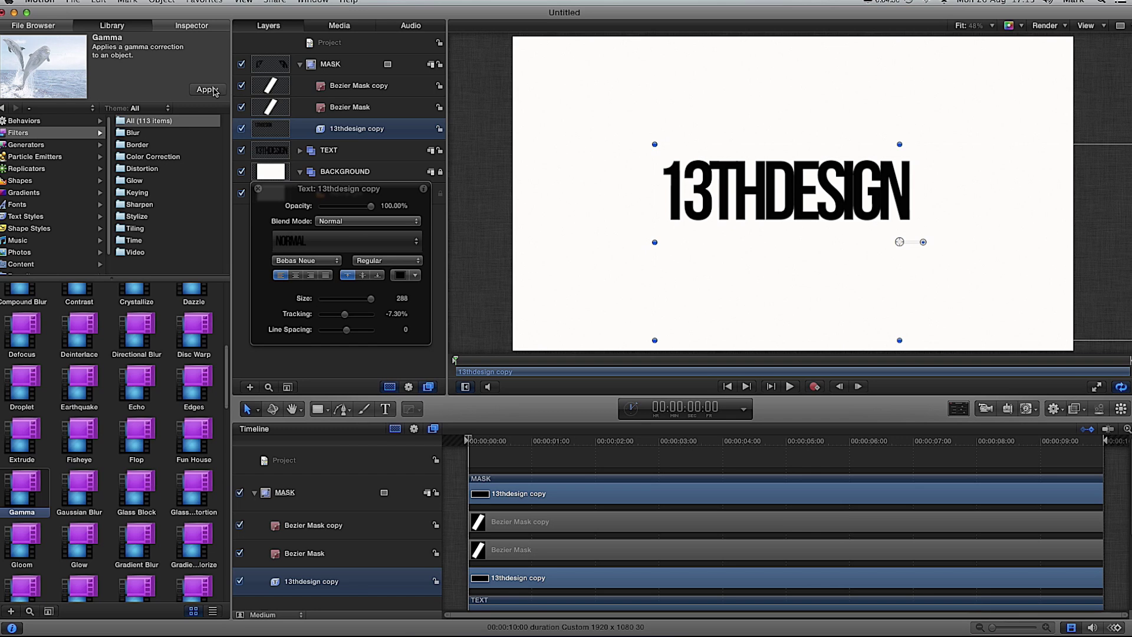
{"action": "left_click", "coordinate": [213, 90]}
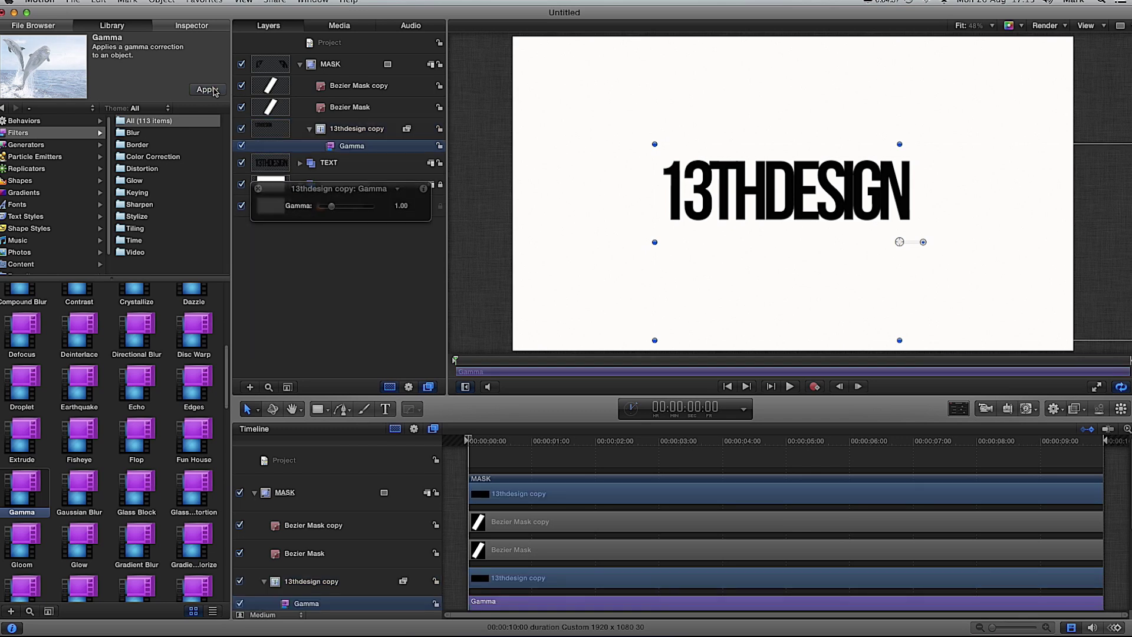
- Set the Gamma filter's gamma value on the 13thdesign copy layer to 5.0
{"action": "left_click", "coordinate": [363, 134]}
{"action": "left_click", "coordinate": [362, 146]}
{"action": "left_click", "coordinate": [362, 135]}
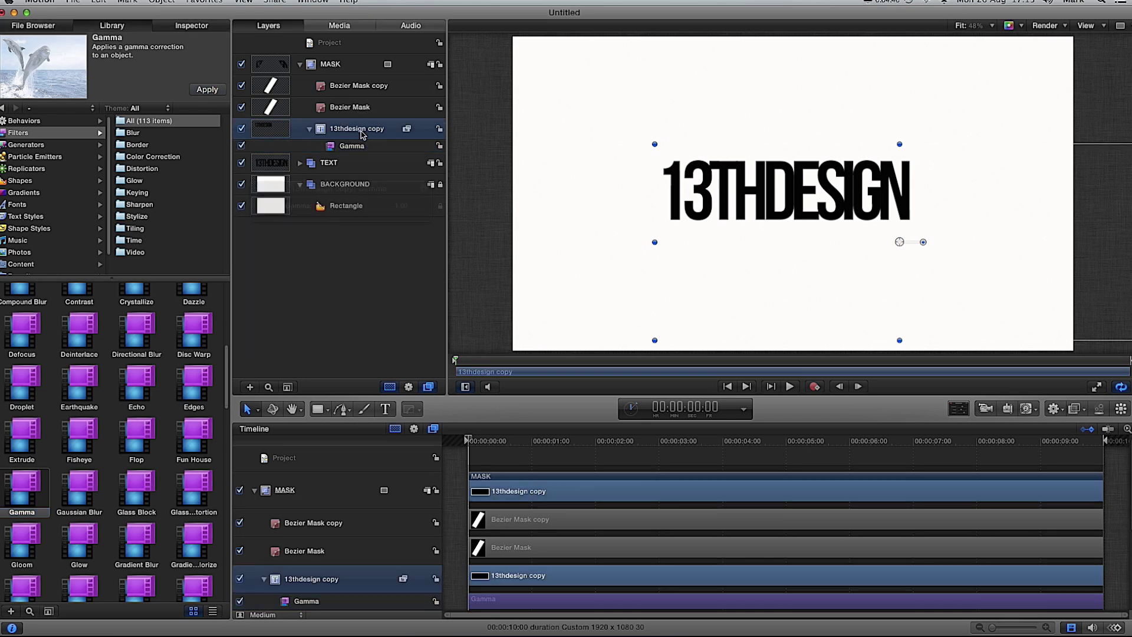
{"action": "left_click", "coordinate": [192, 26]}
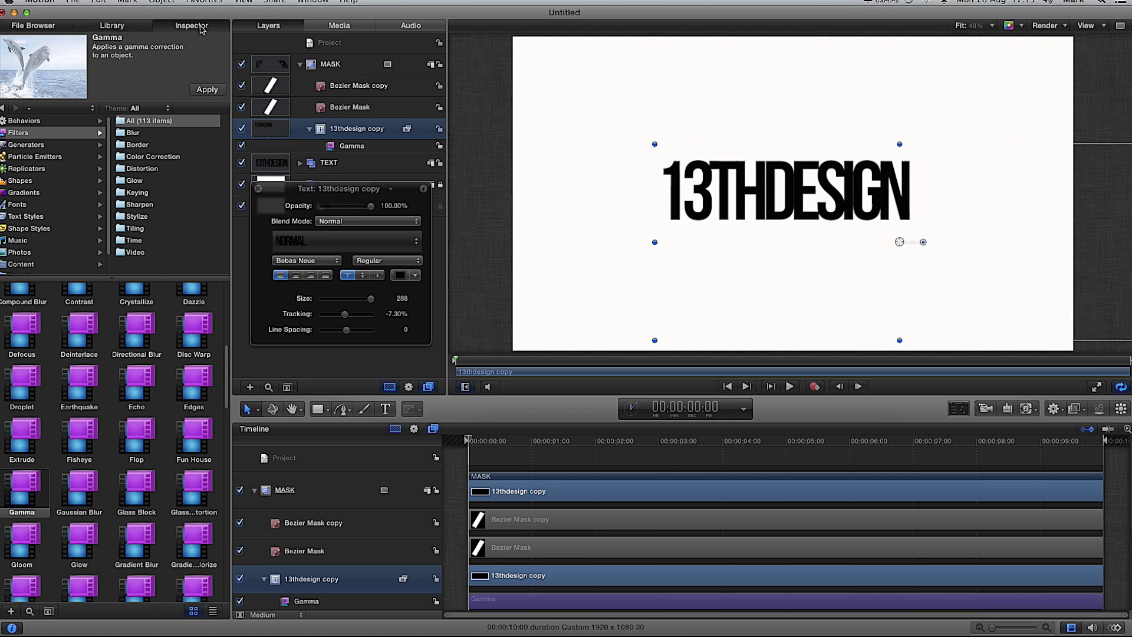
{"action": "left_click", "coordinate": [97, 110]}
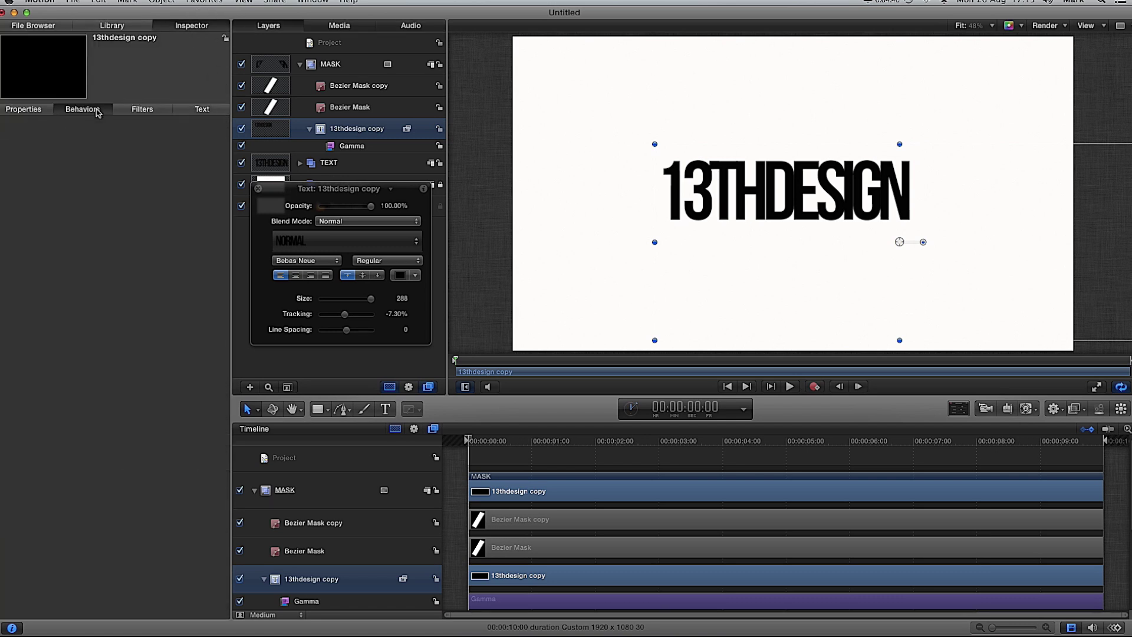
{"action": "left_click", "coordinate": [142, 109]}
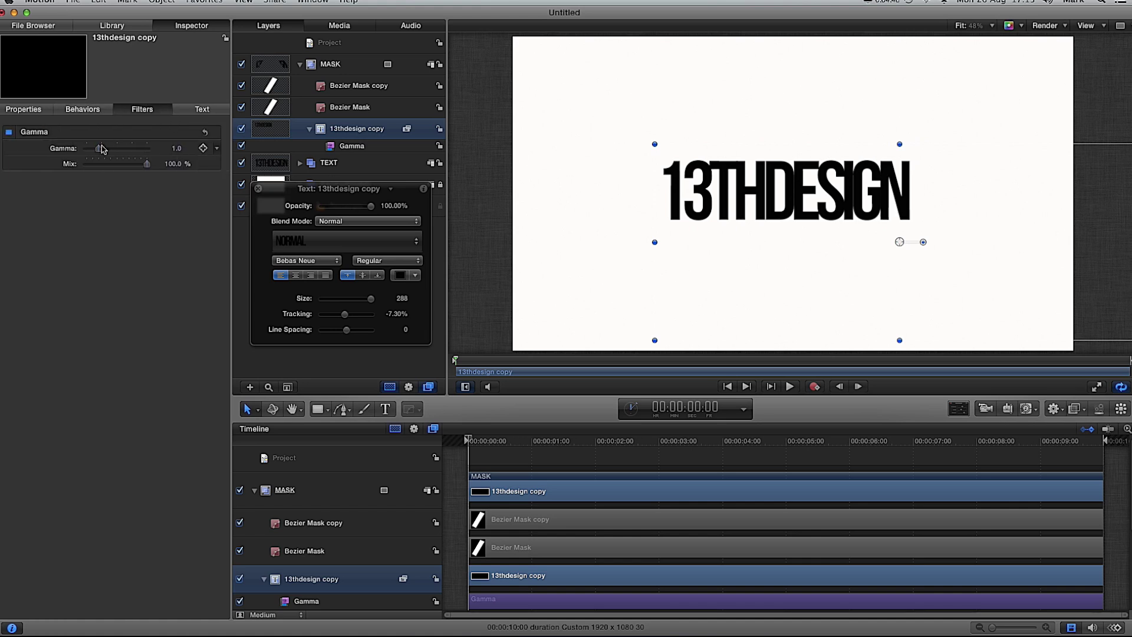
{"action": "left_click_drag", "start_coordinate": [100, 151], "coordinate": [184, 151]}
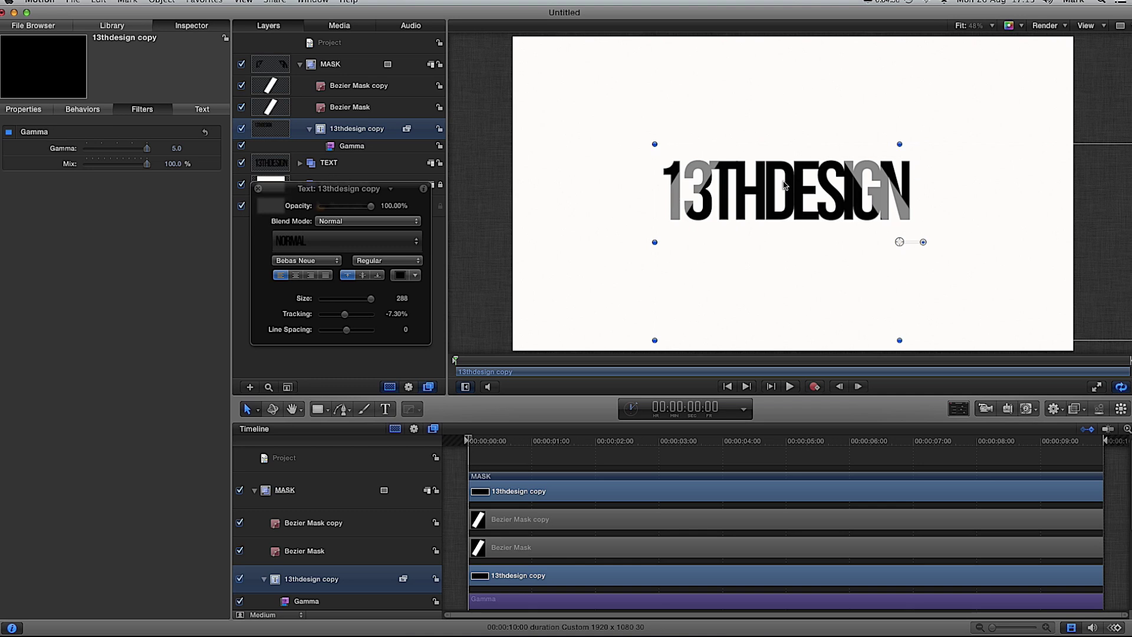
- Stretch the original Bezier mask horizontally in both directions so its slanted band spans the whole title
{"action": "left_click", "coordinate": [357, 88]}
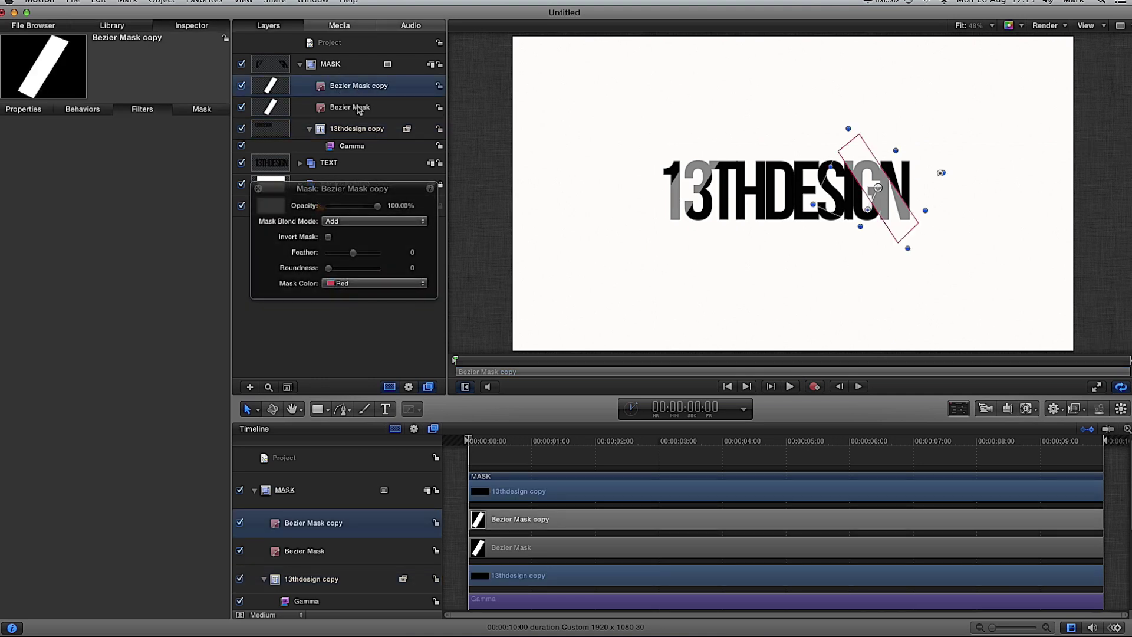
{"action": "left_click", "coordinate": [358, 109]}
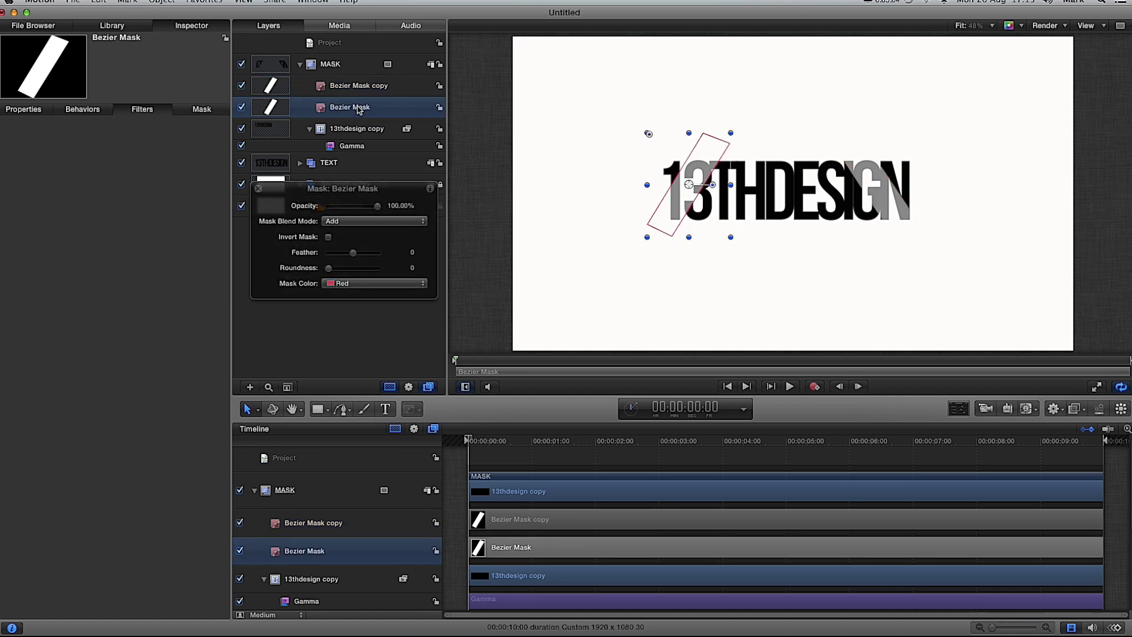
{"action": "left_click_drag", "start_coordinate": [730, 185], "coordinate": [914, 184]}
{"action": "left_click_drag", "start_coordinate": [649, 185], "coordinate": [560, 185]}
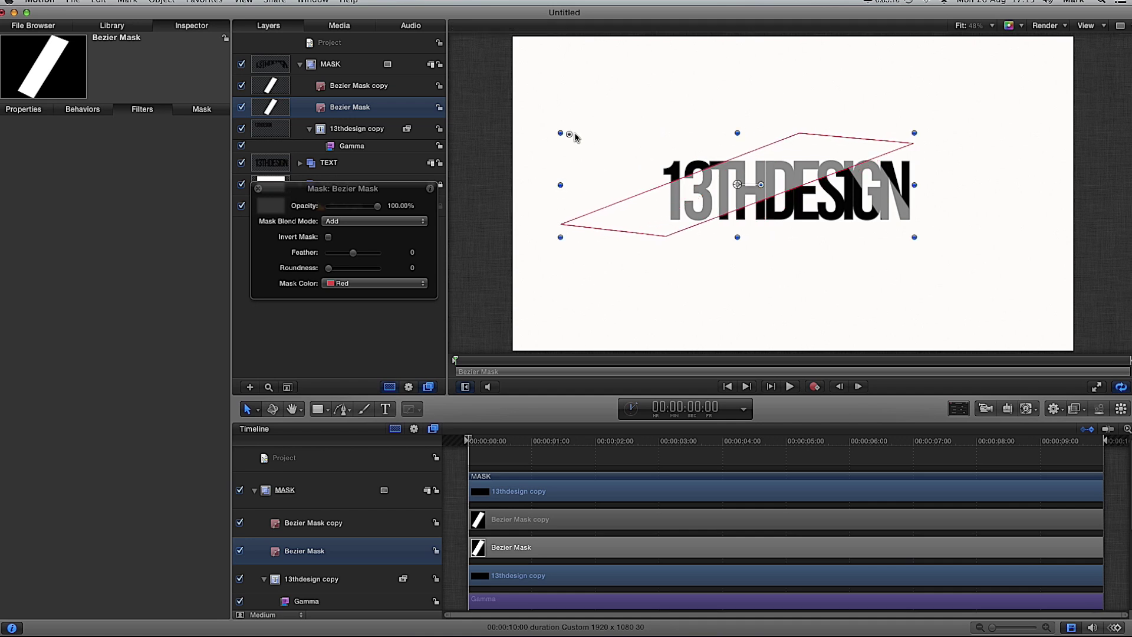
{"action": "left_click", "coordinate": [547, 93]}
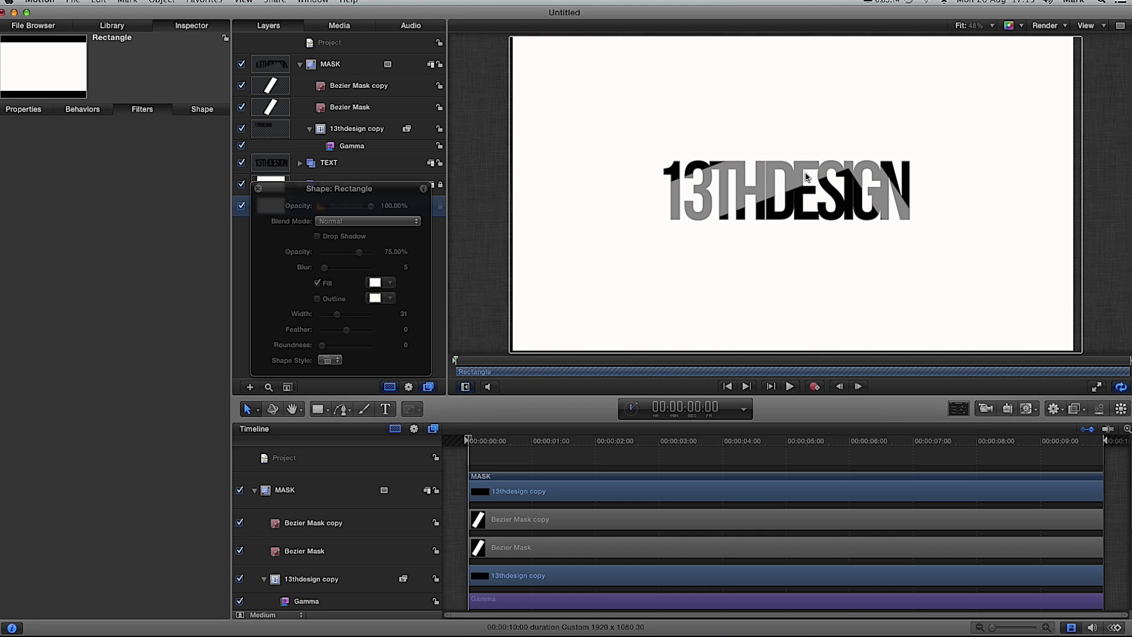
- Move the two Bezier masks clear of the title, the wide one up and left and the copy up and right
{"action": "left_click", "coordinate": [371, 85]}
{"action": "left_click", "coordinate": [383, 107]}
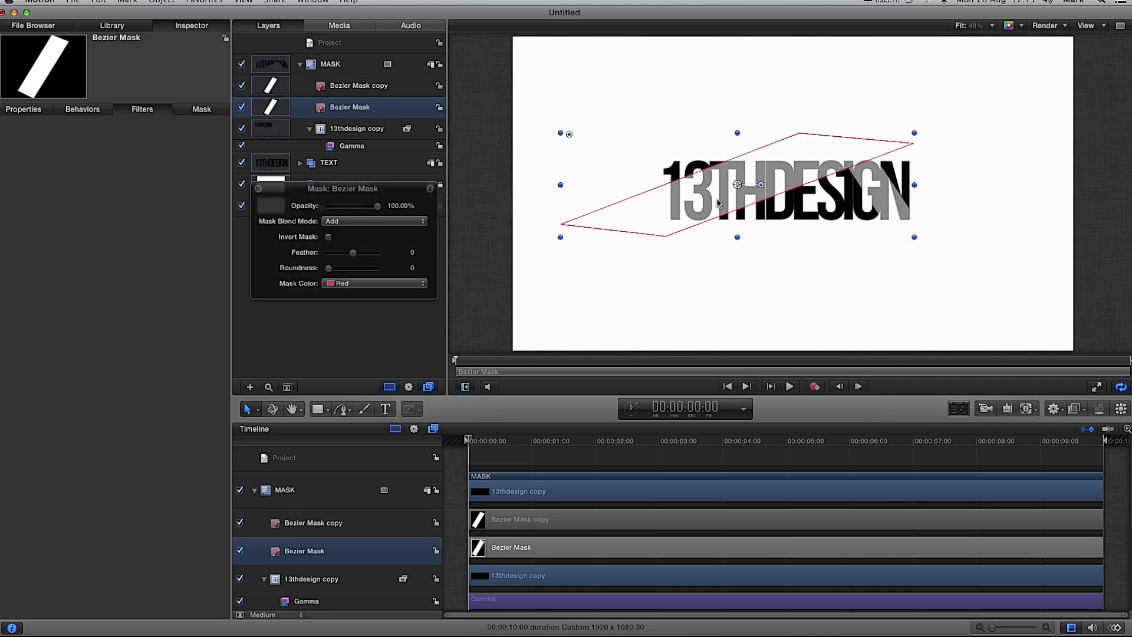
{"action": "left_click_drag", "start_coordinate": [722, 193], "coordinate": [620, 152]}
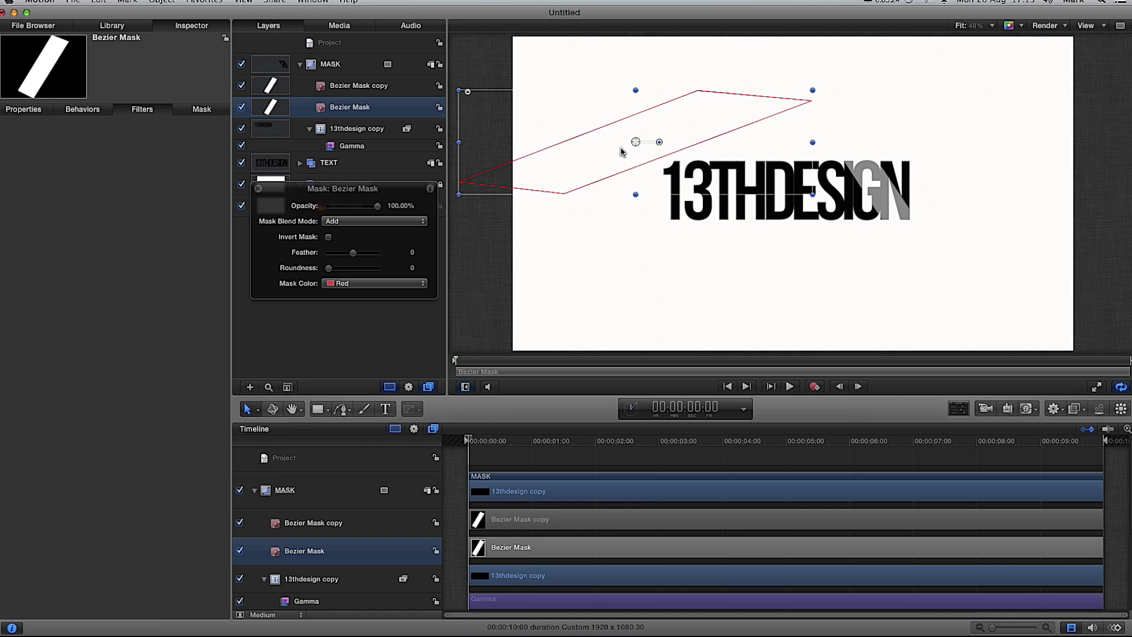
{"action": "left_click", "coordinate": [394, 88]}
{"action": "left_click_drag", "start_coordinate": [885, 188], "coordinate": [942, 159]}
{"action": "left_click", "coordinate": [873, 275]}
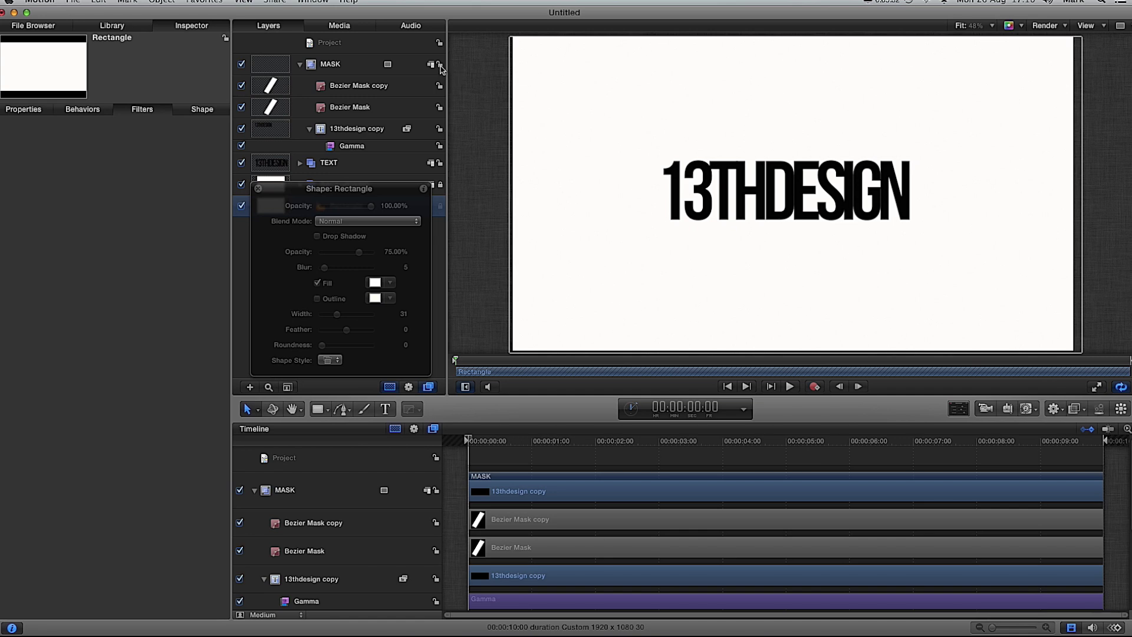
- Trim the start of the MASK group and both Bezier masks to about 3.4 seconds in the timeline
{"action": "left_click", "coordinate": [259, 189]}
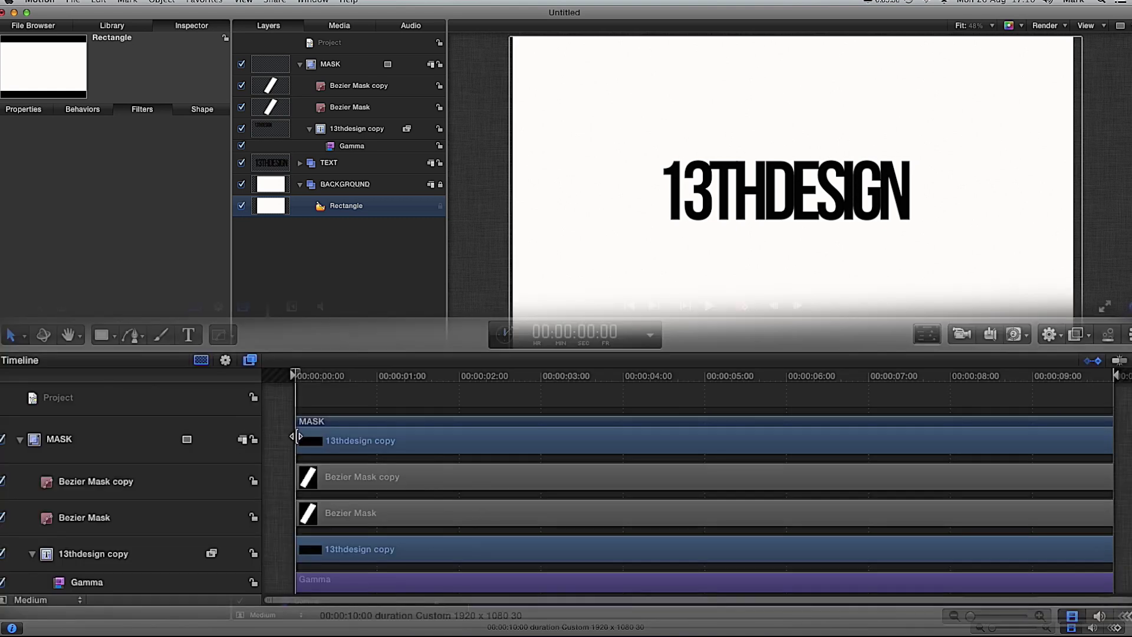
{"action": "mouse_move", "coordinate": [295, 436]}
{"action": "left_mouse_down"}
{"action": "mouse_move", "coordinate": [571, 442]}
{"action": "mouse_move", "coordinate": [342, 417]}
{"action": "mouse_move", "coordinate": [500, 424]}
{"action": "mouse_move", "coordinate": [296, 423]}
{"action": "left_mouse_up"}
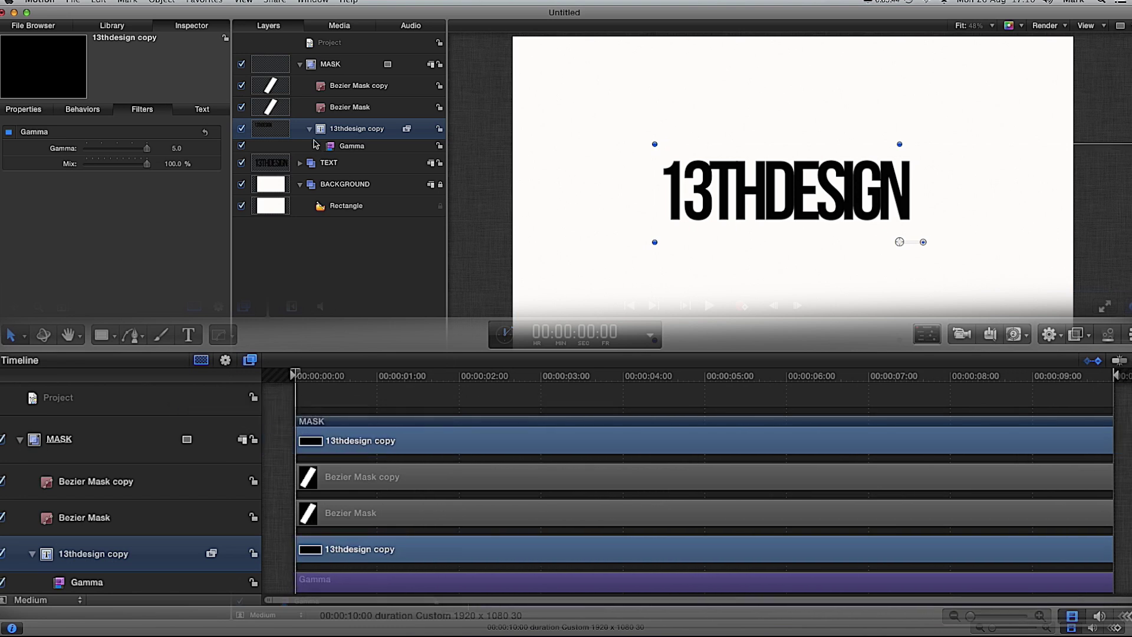
{"action": "left_click_drag", "start_coordinate": [300, 430], "coordinate": [575, 423]}
{"action": "left_click_drag", "start_coordinate": [294, 476], "coordinate": [574, 475]}
{"action": "left_click_drag", "start_coordinate": [295, 517], "coordinate": [574, 517]}
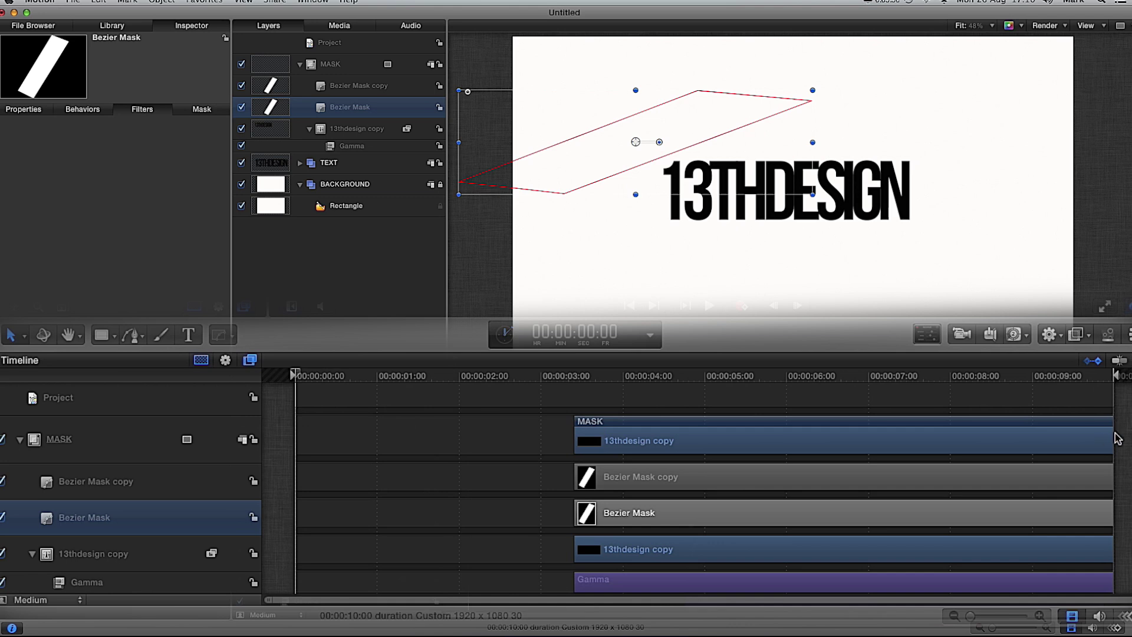
- Trim the end of the MASK group and both Bezier masks to about 7.5 seconds in the timeline
{"action": "left_click_drag", "start_coordinate": [1110, 434], "coordinate": [911, 435]}
{"action": "left_click_drag", "start_coordinate": [1111, 477], "coordinate": [913, 475]}
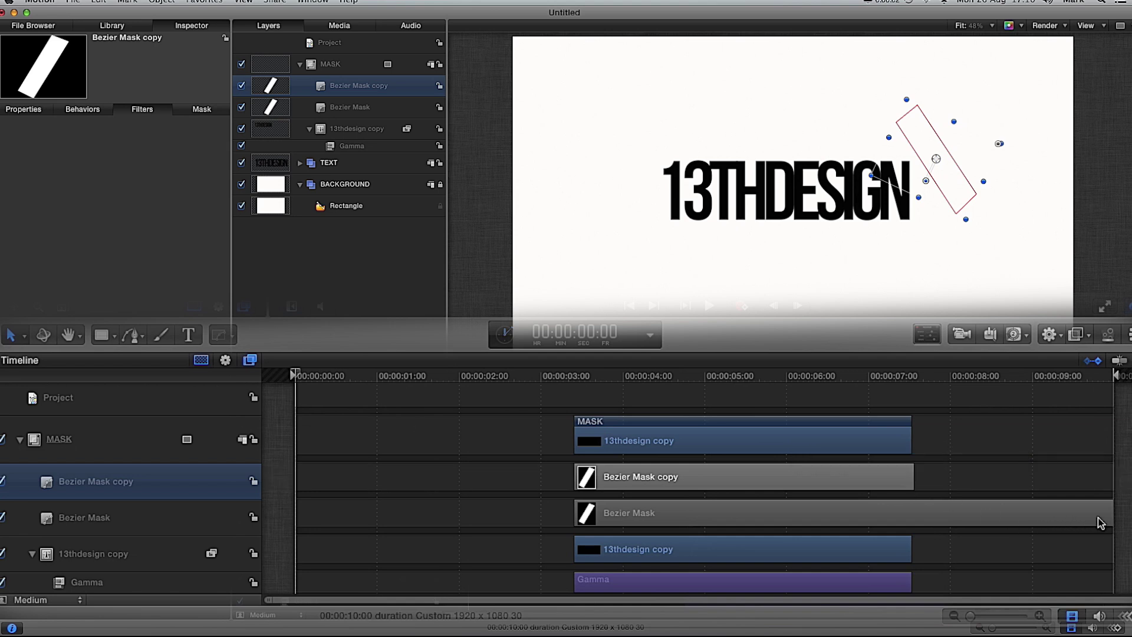
{"action": "left_click_drag", "start_coordinate": [1112, 515], "coordinate": [913, 513]}
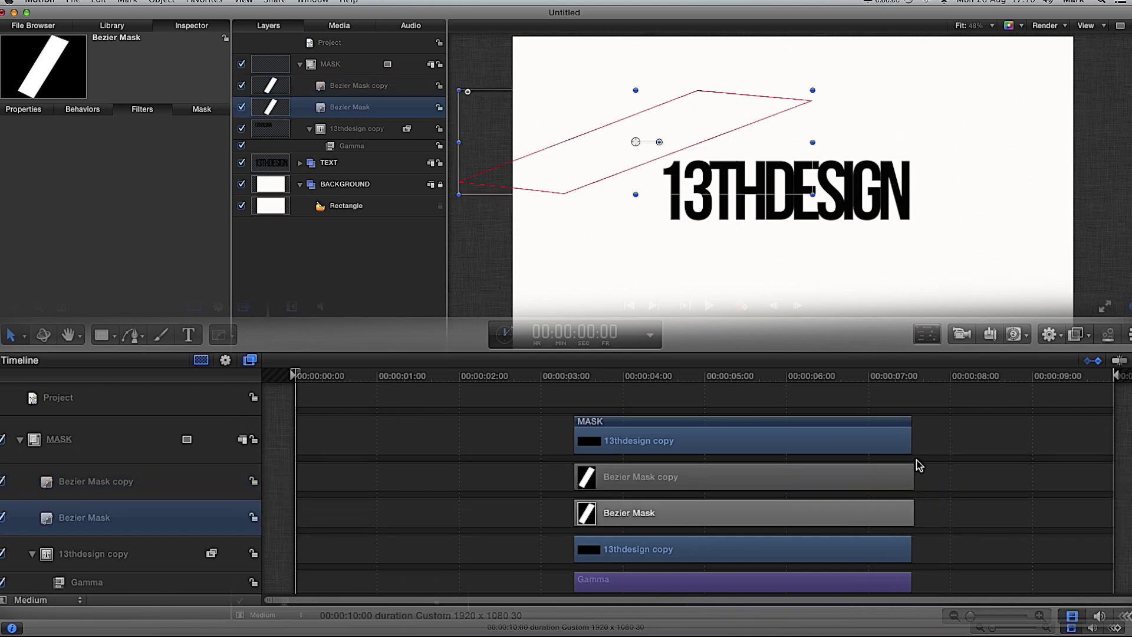
- Extend the end of the 13thdesign copy clip so it lines up with the ends of the Bezier masks at about 7.5 seconds
{"action": "left_click_drag", "start_coordinate": [911, 450], "coordinate": [912, 448]}
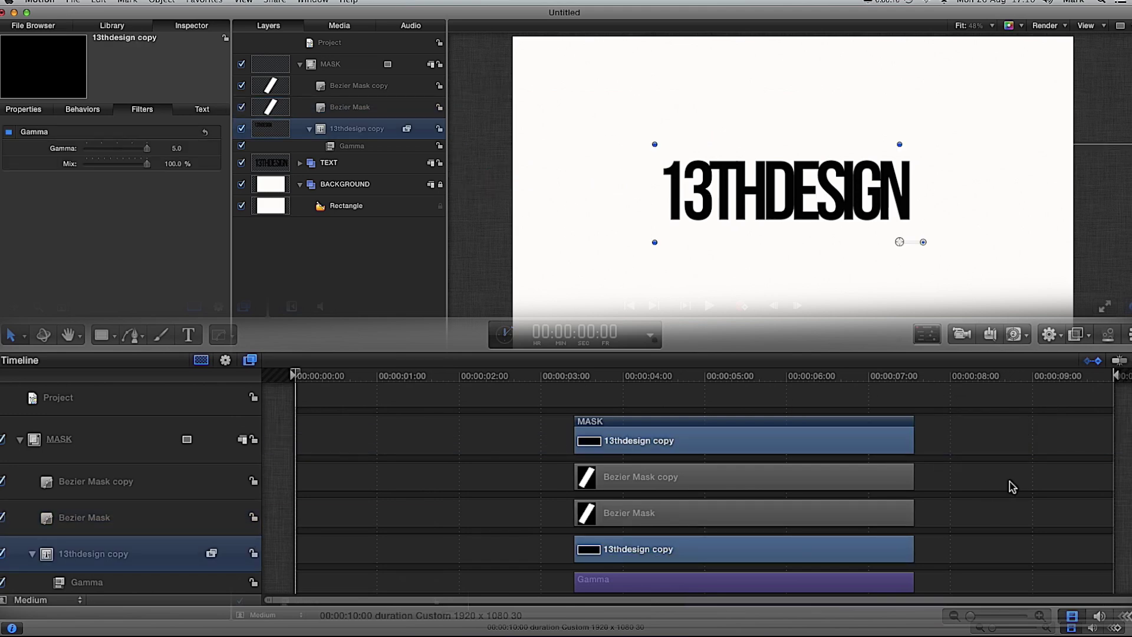
{"action": "scroll", "coordinate": [1009, 484], "scroll_direction": "down", "scroll_amount": 5}
{"action": "scroll", "coordinate": [1009, 479], "scroll_direction": "up", "scroll_amount": 5}
{"action": "scroll", "coordinate": [1009, 479], "scroll_direction": "down", "scroll_amount": 5}
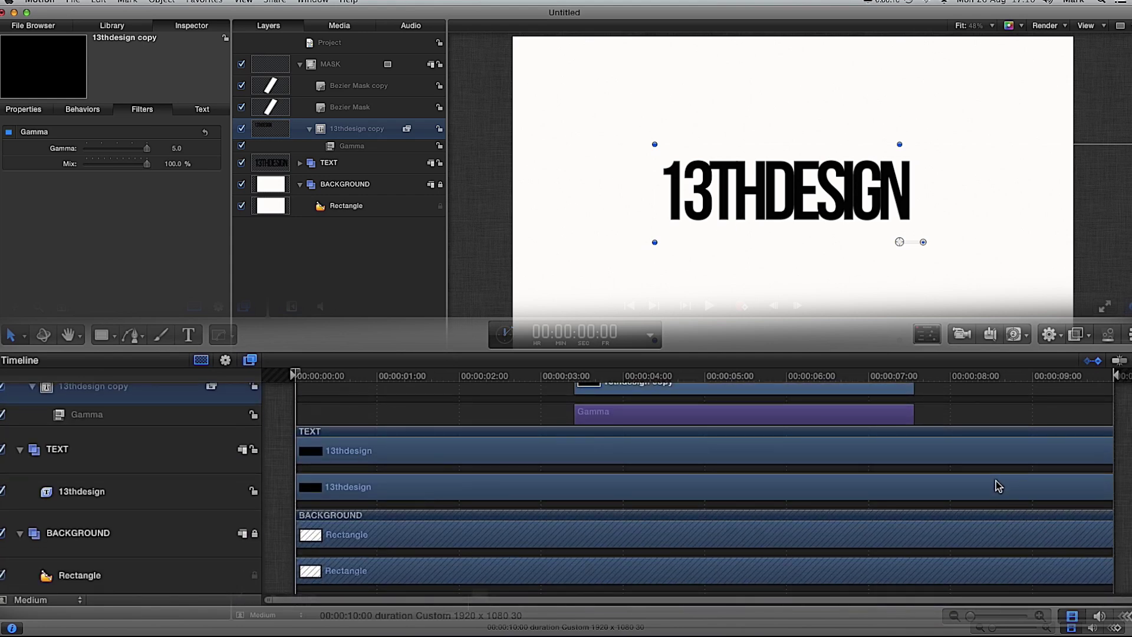
{"action": "scroll", "coordinate": [998, 485], "scroll_direction": "up", "scroll_amount": 5}
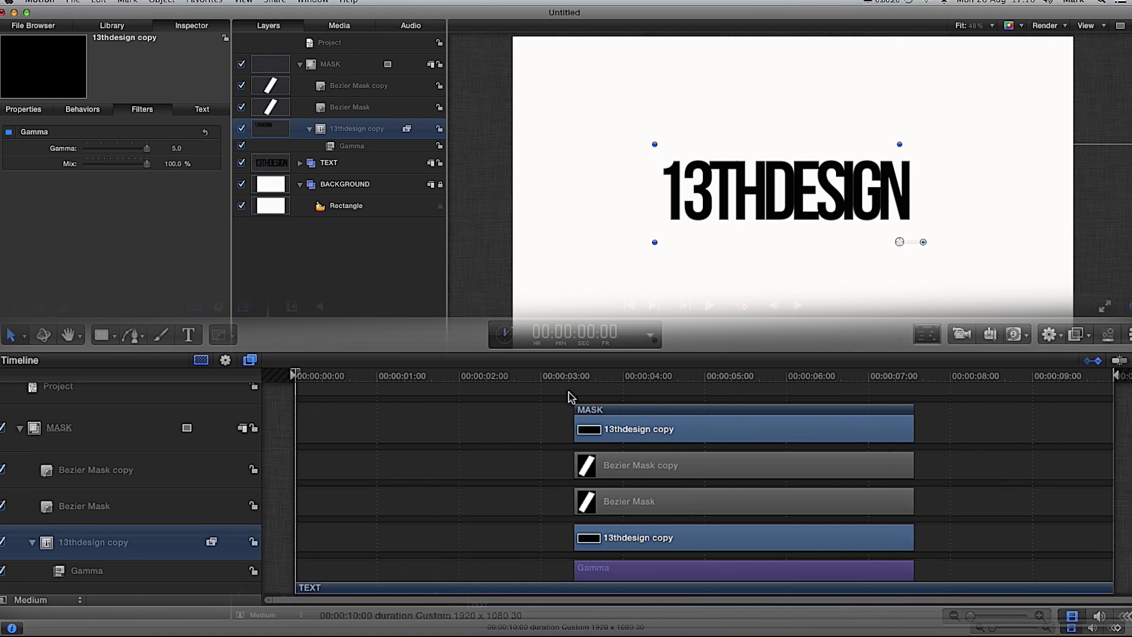
{"action": "scroll", "coordinate": [625, 436], "scroll_direction": "down", "scroll_amount": 1}
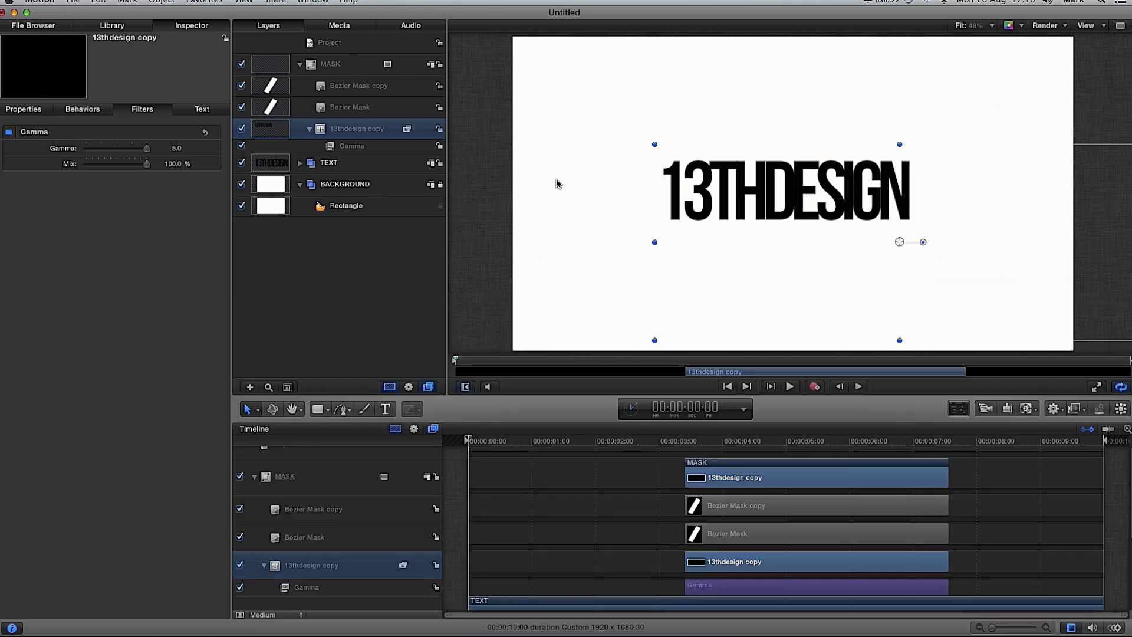
- Narrow the original Bezier mask into a steeper slanted band and place it just left of the title
{"action": "left_click", "coordinate": [557, 179]}
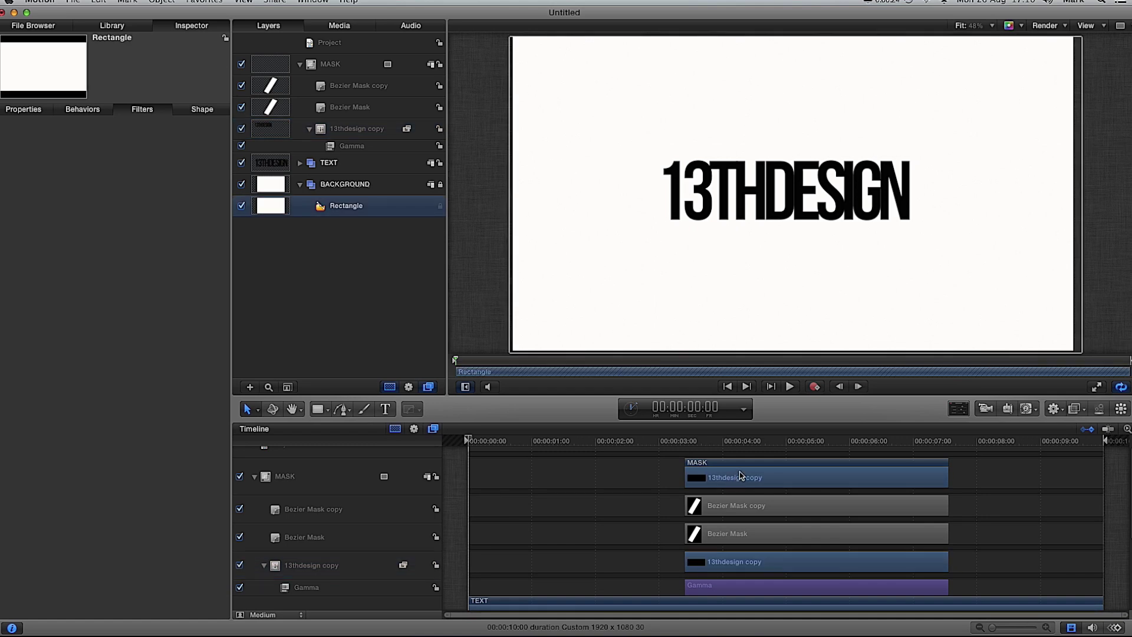
{"action": "left_click", "coordinate": [371, 87]}
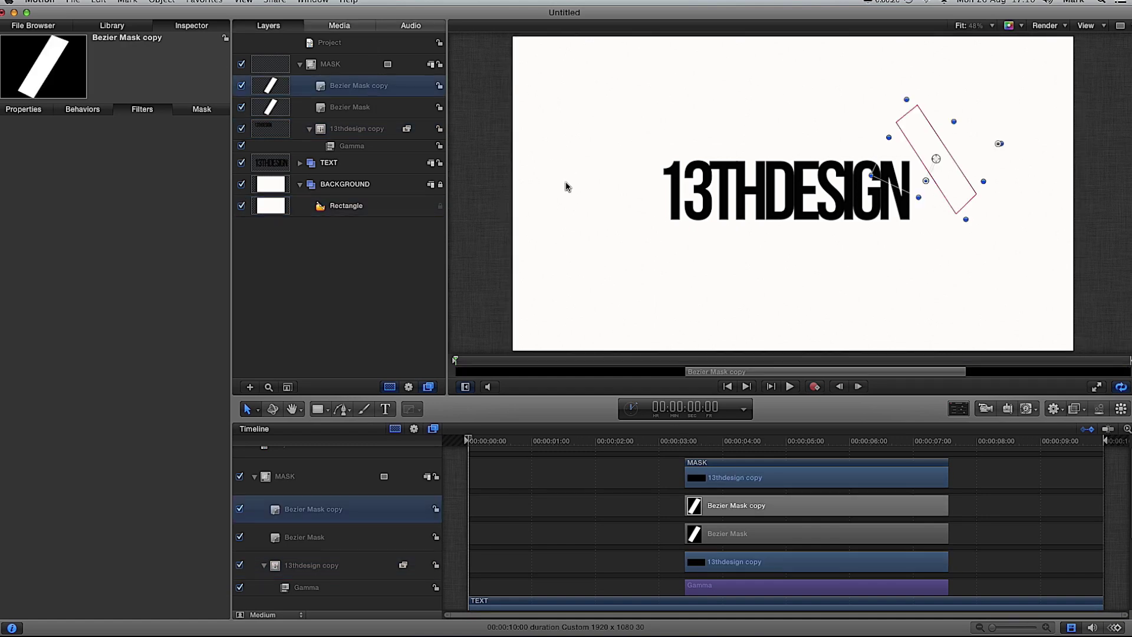
{"action": "left_click", "coordinate": [351, 108]}
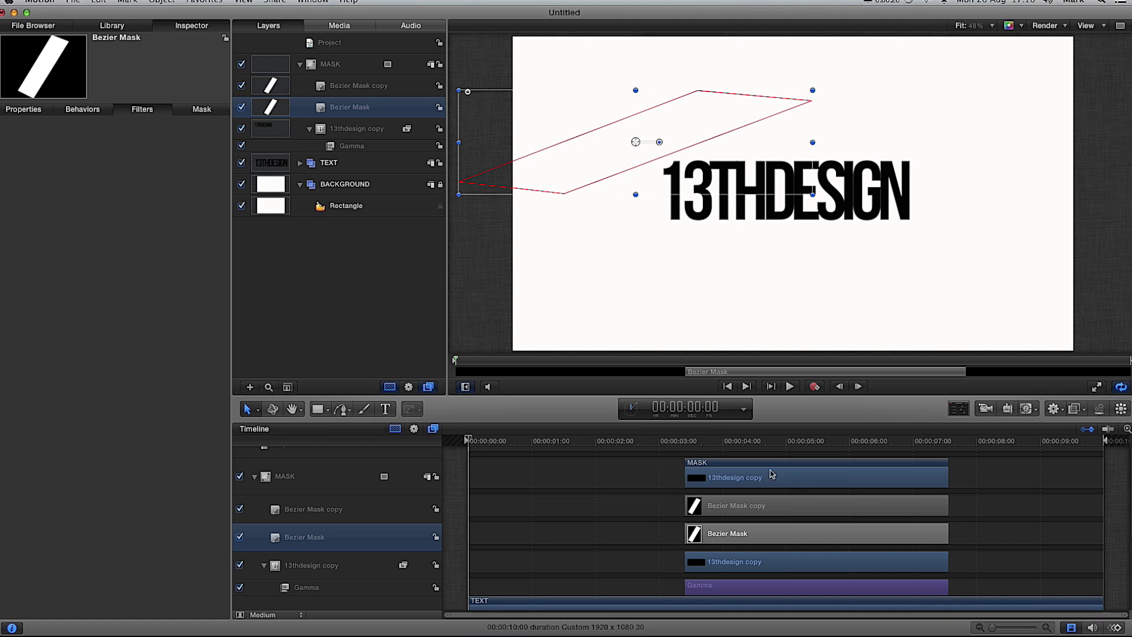
{"action": "left_click_drag", "start_coordinate": [813, 141], "coordinate": [646, 58]}
{"action": "left_click_drag", "start_coordinate": [646, 124], "coordinate": [601, 119]}
{"action": "left_click_drag", "start_coordinate": [530, 121], "coordinate": [623, 165]}
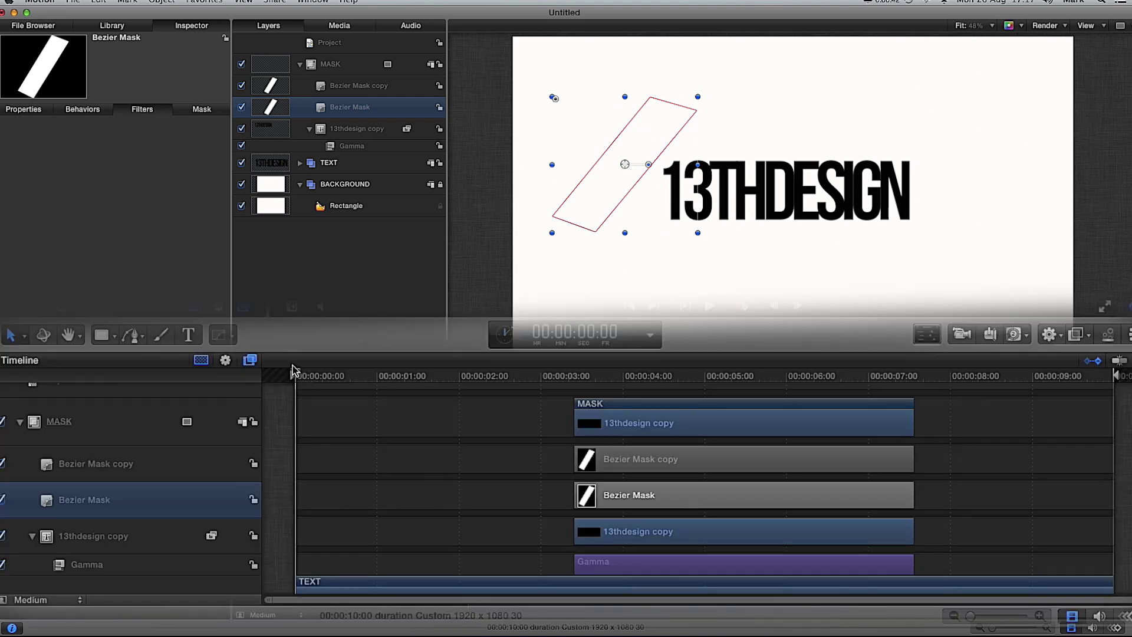
- Record the original Bezier mask moving across the title from left to right, starting around 00:00:03:14 and ending at 00:00:06:22
{"action": "left_click_drag", "start_coordinate": [295, 376], "coordinate": [578, 372]}
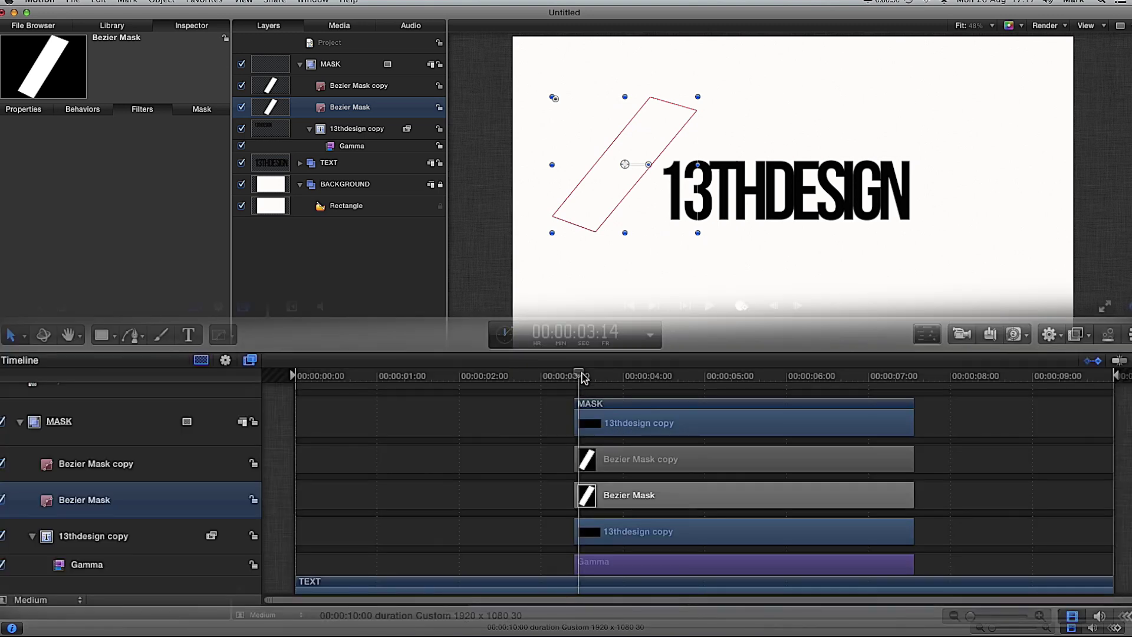
{"action": "left_click_drag", "start_coordinate": [689, 439], "coordinate": [840, 442]}
{"action": "left_click_drag", "start_coordinate": [774, 377], "coordinate": [846, 377]}
{"action": "left_click_drag", "start_coordinate": [648, 166], "coordinate": [951, 217]}
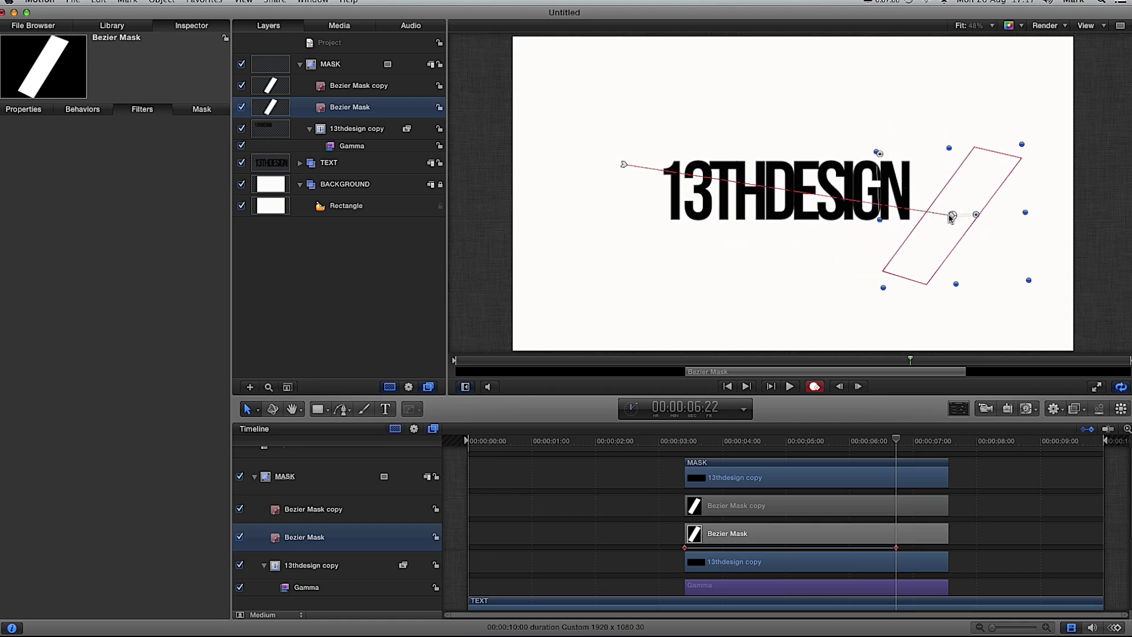
- Record the Bezier Mask copy sweeping from right of the title to its left between 00:00:03:13 and 00:00:05:23
{"action": "left_click", "coordinate": [334, 94]}
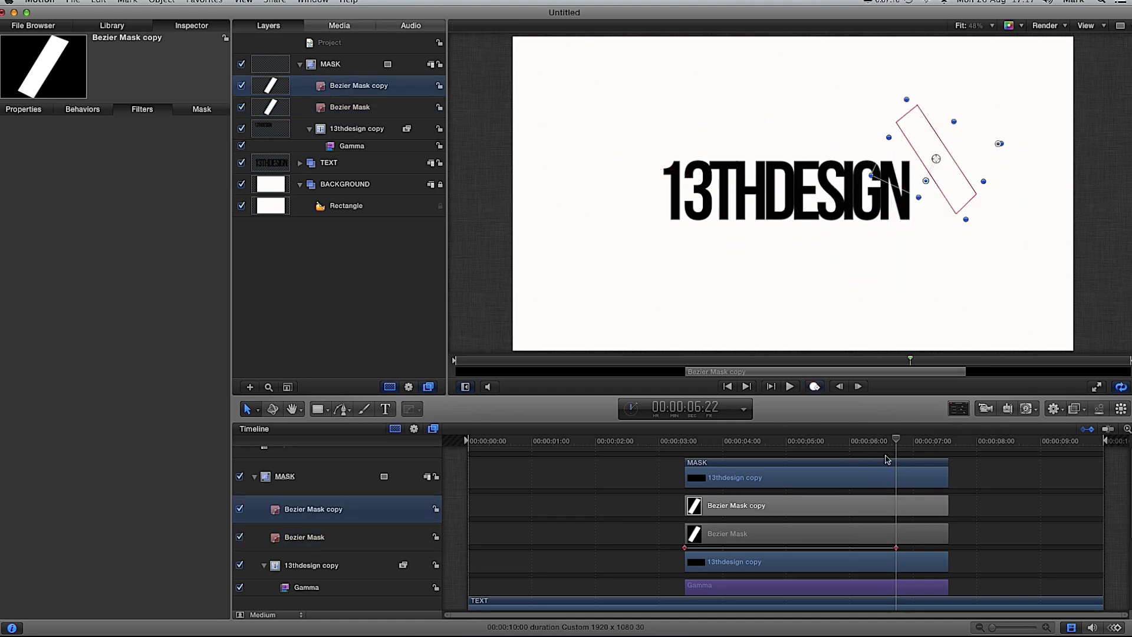
{"action": "left_click_drag", "start_coordinate": [707, 436], "coordinate": [687, 436]}
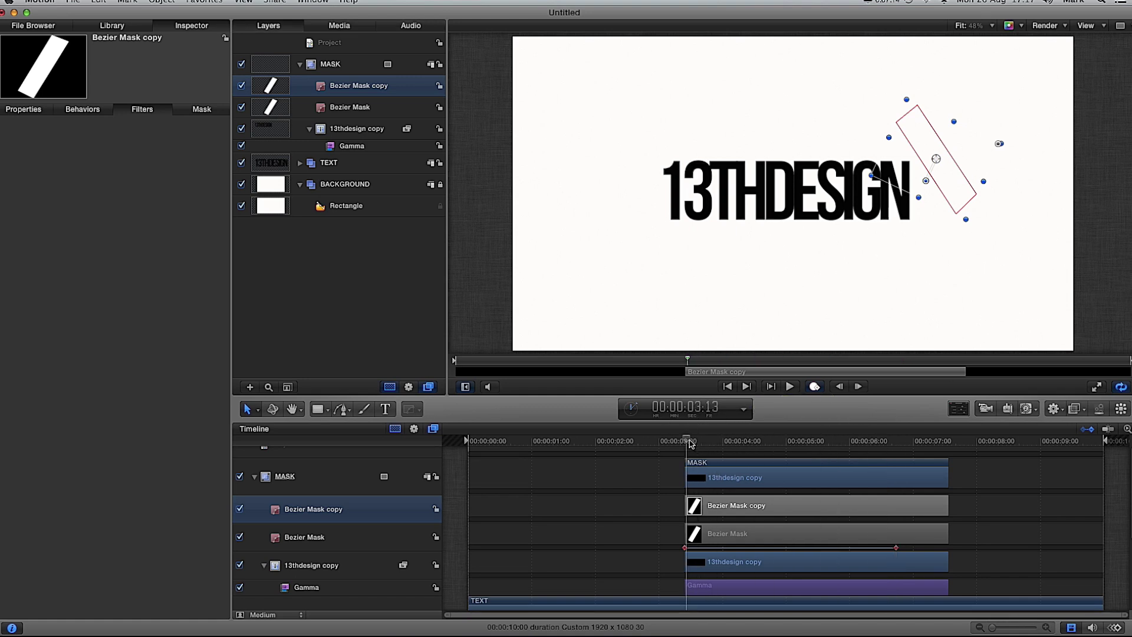
{"action": "double_click", "coordinate": [814, 387]}
{"action": "left_click", "coordinate": [626, 237]}
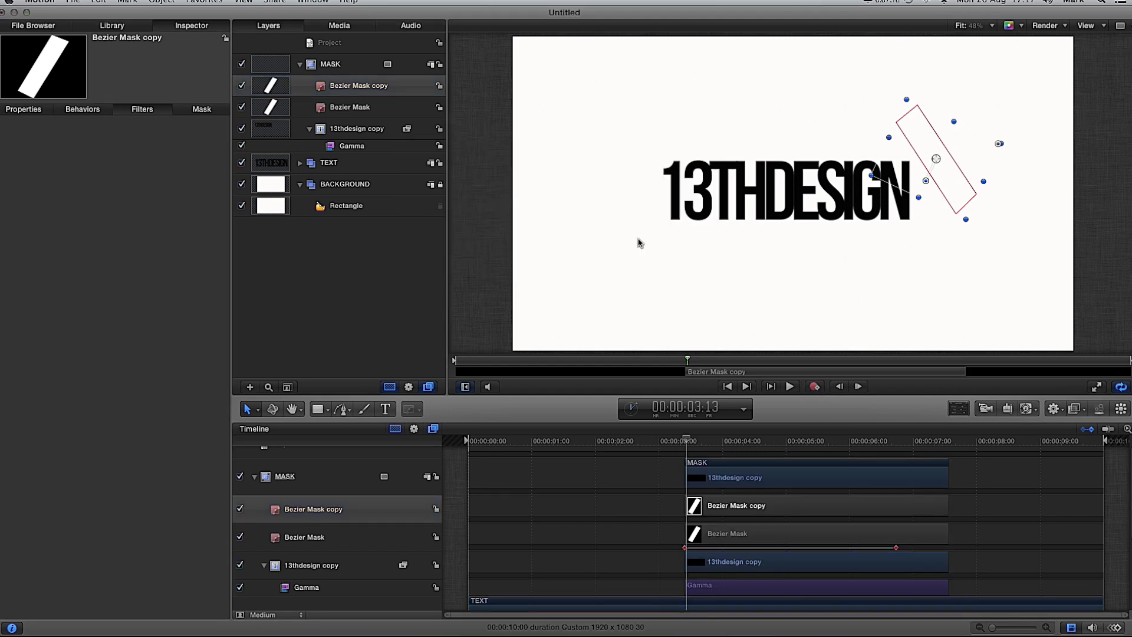
{"action": "left_click", "coordinate": [814, 387]}
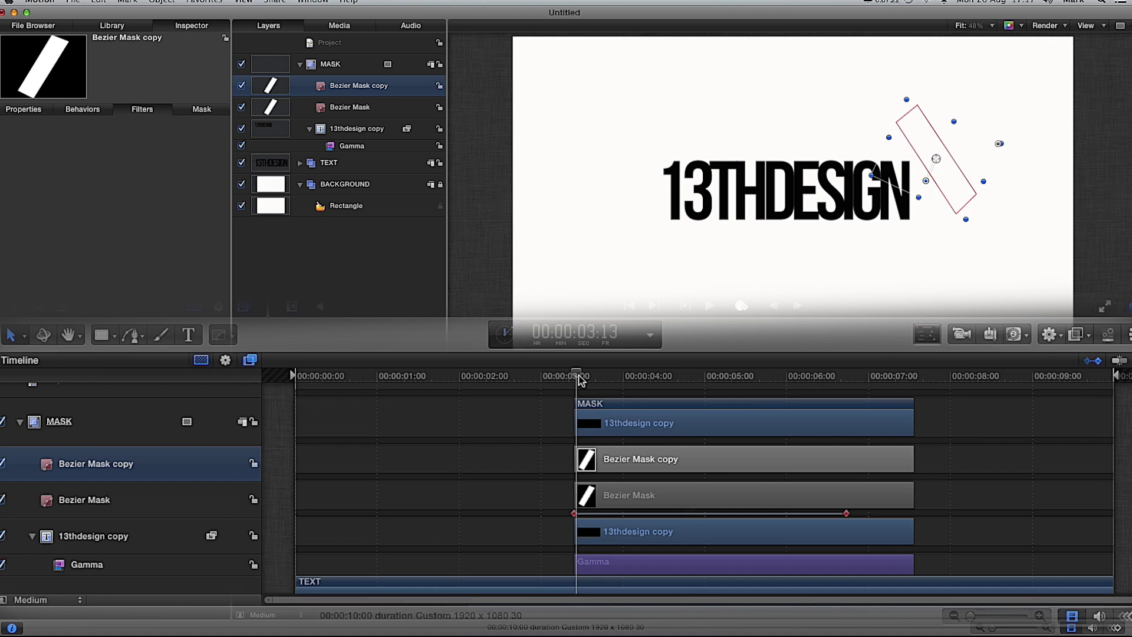
{"action": "left_click_drag", "start_coordinate": [613, 380], "coordinate": [767, 380]}
{"action": "left_click_drag", "start_coordinate": [936, 158], "coordinate": [639, 217]}
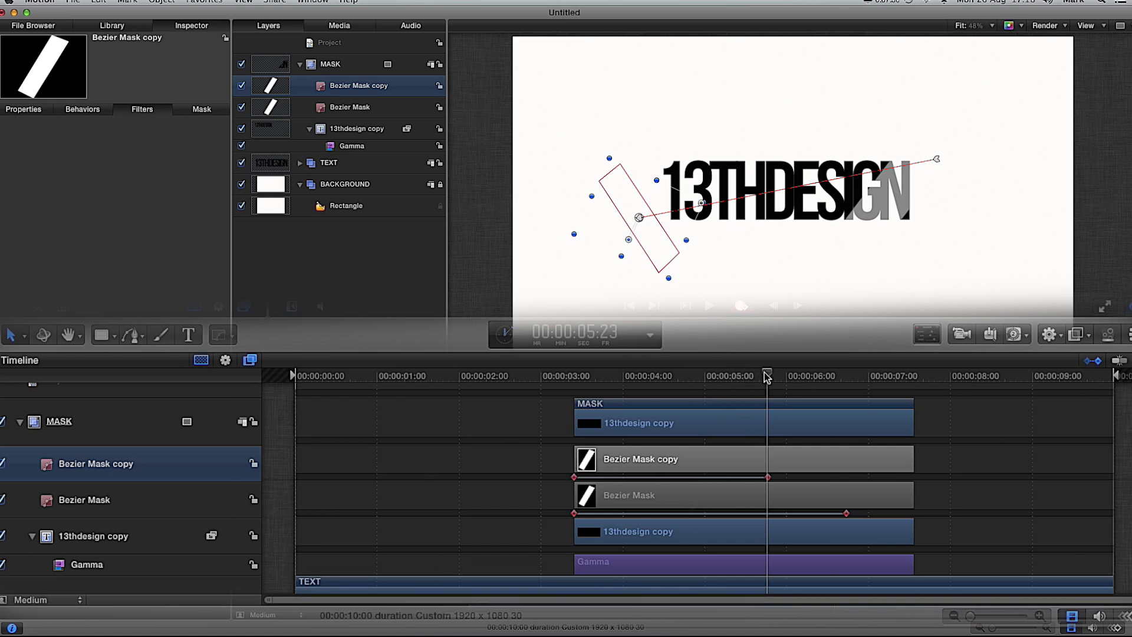
- Shift the Bezier Mask copy's keyframes so its sweep runs from about 5.3 seconds to about 7.5 seconds
{"action": "left_click_drag", "start_coordinate": [768, 477], "coordinate": [877, 485]}
{"action": "left_click_drag", "start_coordinate": [573, 477], "coordinate": [713, 478]}
{"action": "left_click_drag", "start_coordinate": [767, 374], "coordinate": [715, 382]}
{"action": "left_click_drag", "start_coordinate": [714, 477], "coordinate": [739, 477]}
{"action": "left_click_drag", "start_coordinate": [876, 477], "coordinate": [909, 477]}
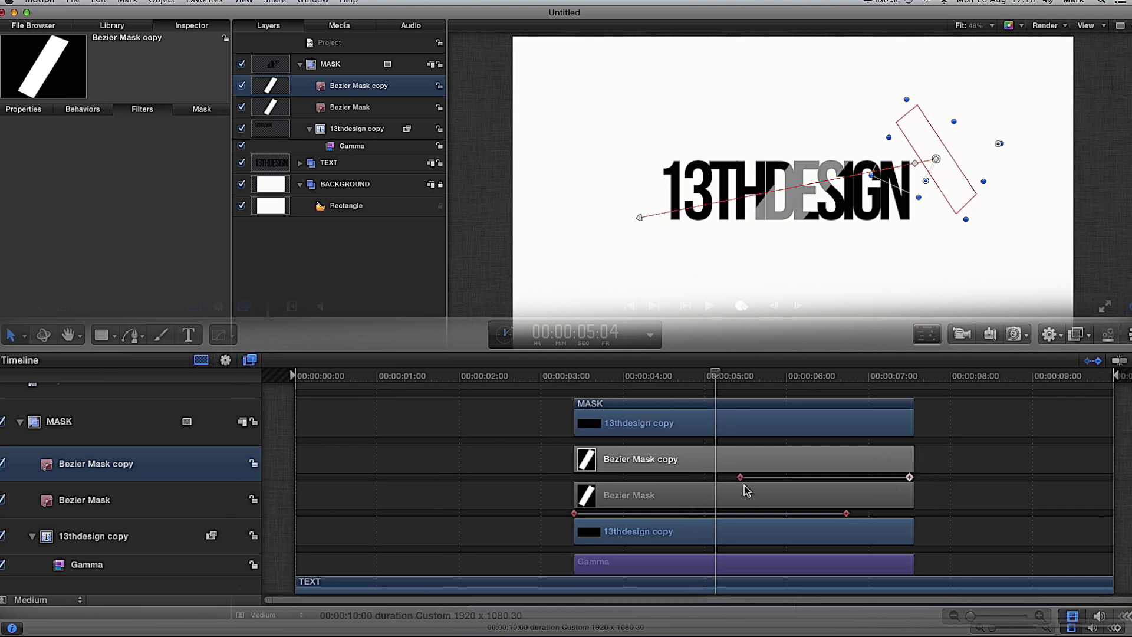
{"action": "left_click_drag", "start_coordinate": [742, 477], "coordinate": [727, 477]}
- Play the project from the start to review the timing of both light sweeps across the title
{"action": "left_click_drag", "start_coordinate": [666, 373], "coordinate": [565, 374]}
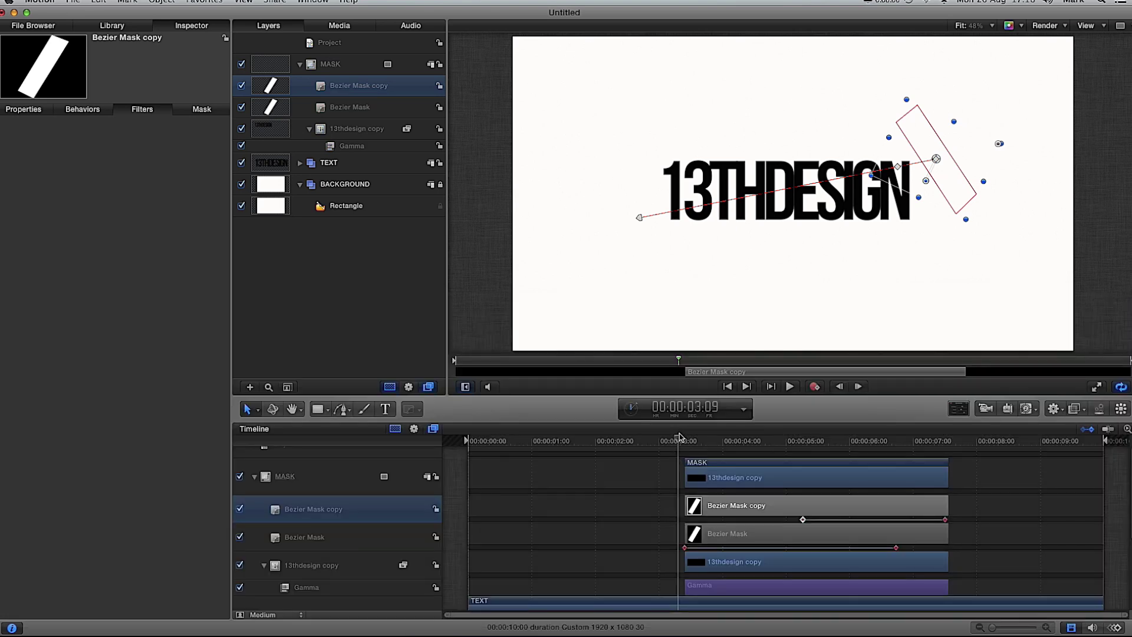
{"action": "left_click", "coordinate": [340, 49]}
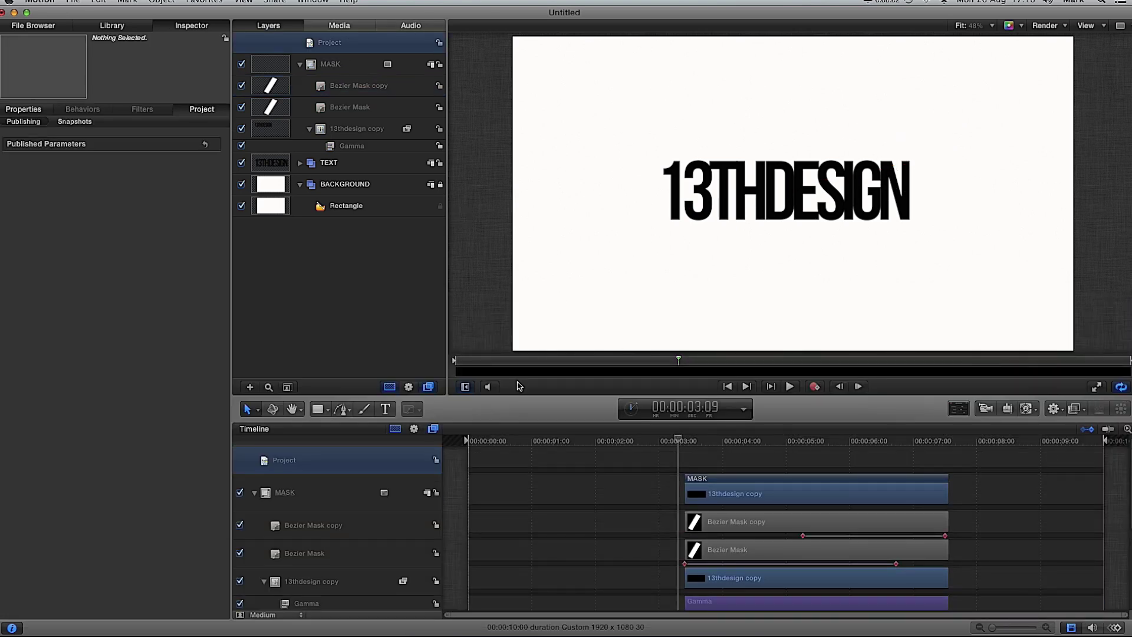
{"action": "key", "text": "Home"}
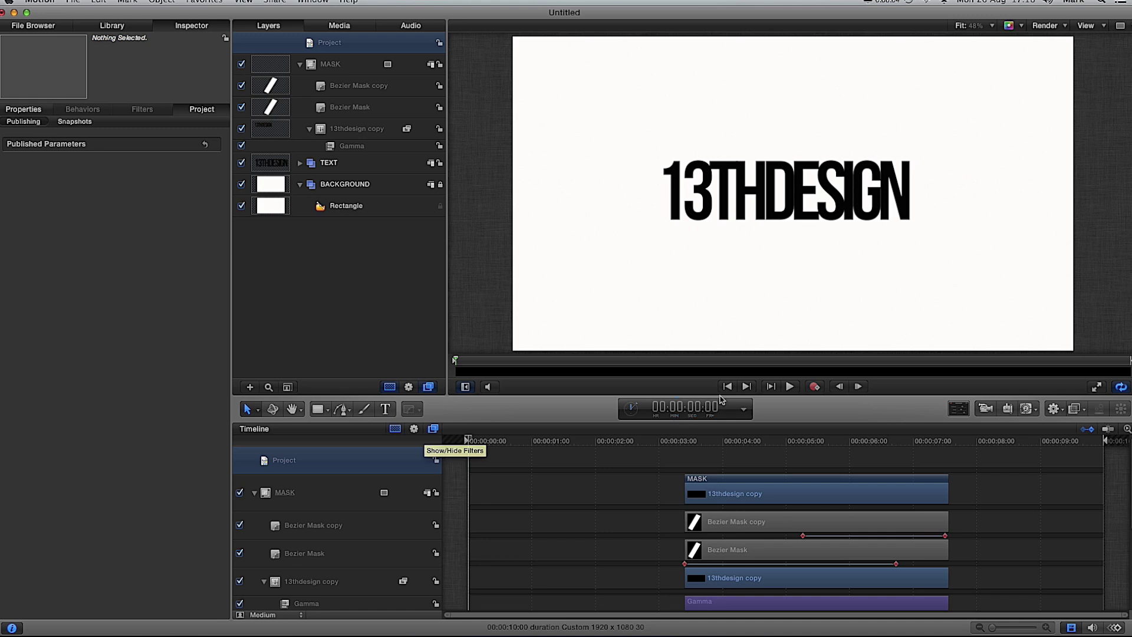
{"action": "left_click", "coordinate": [788, 386]}
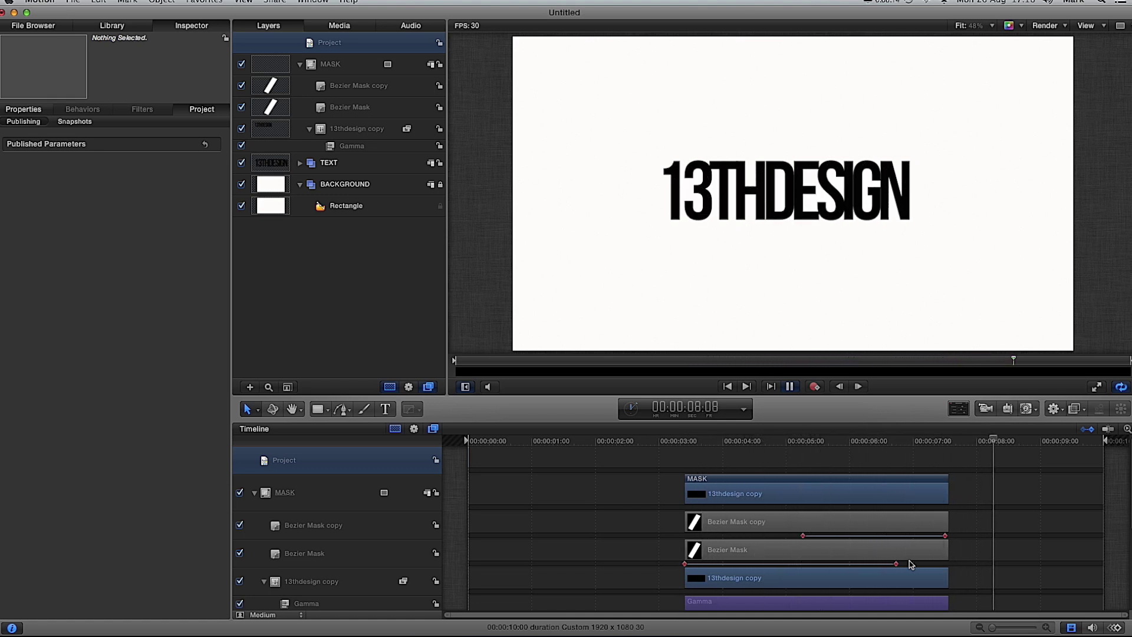
{"action": "left_click", "coordinate": [790, 386]}
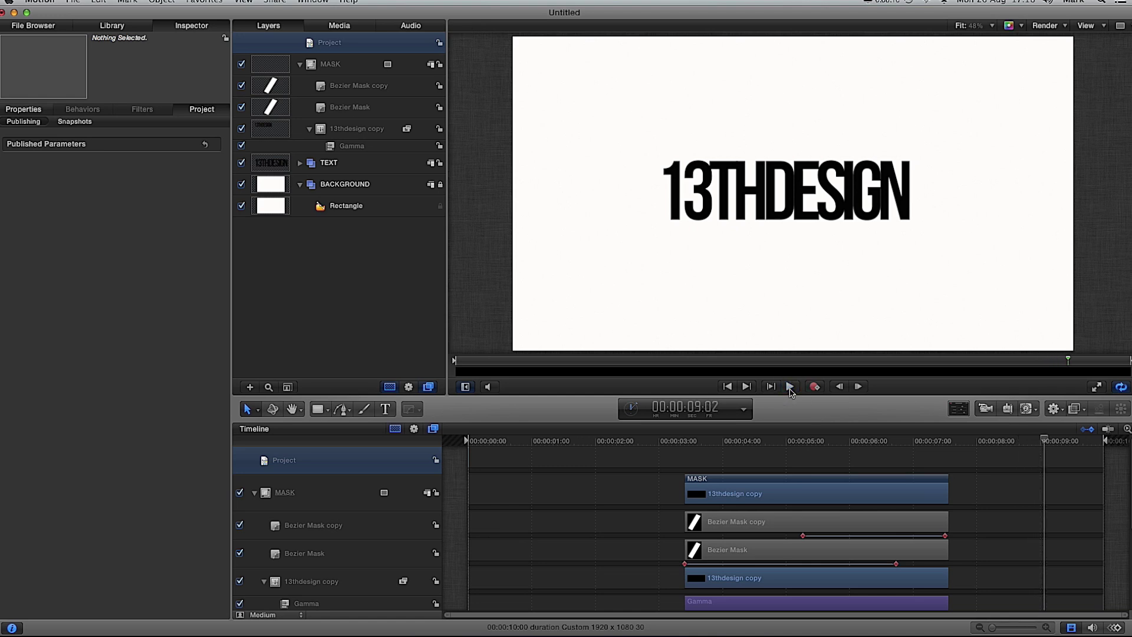
{"action": "left_click", "coordinate": [789, 388]}
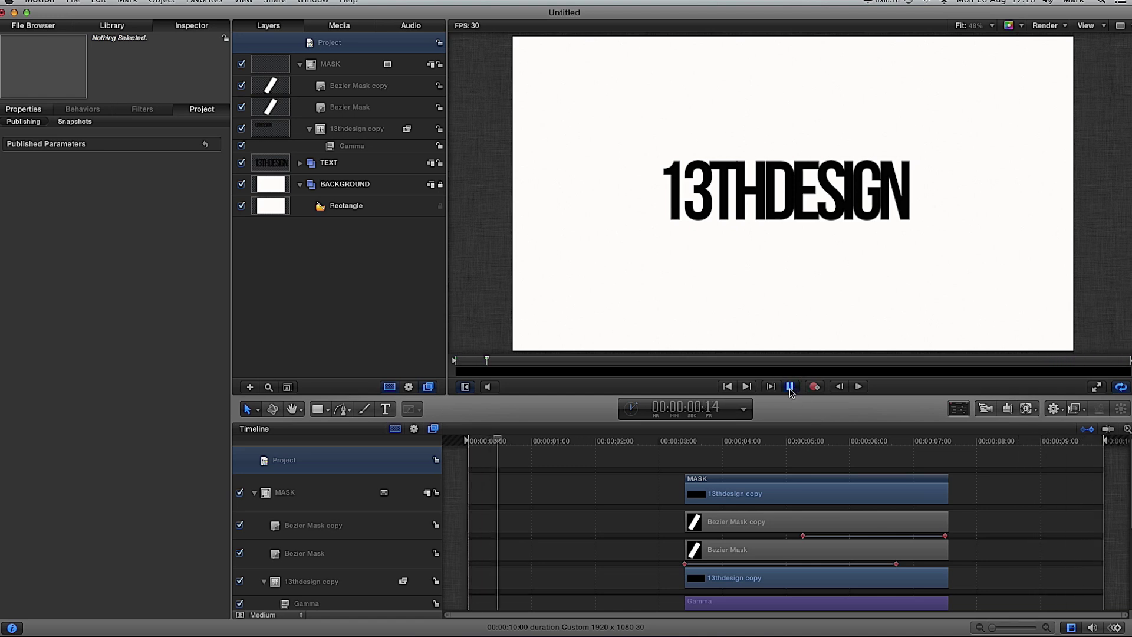
- Trim the start of the TEXT group and its 13thdesign text to about 0.5 seconds in the timeline
{"action": "scroll", "coordinate": [799, 490], "scroll_direction": "down", "scroll_amount": 3}
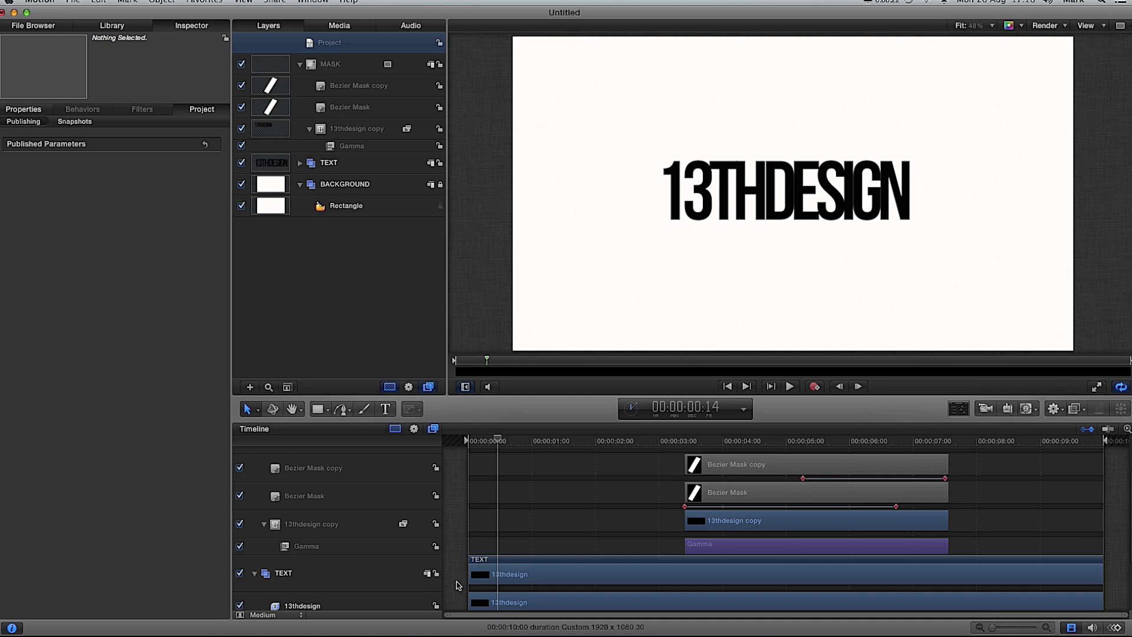
{"action": "left_click_drag", "start_coordinate": [470, 570], "coordinate": [498, 569]}
{"action": "mouse_move", "coordinate": [498, 440]}
{"action": "left_mouse_down"}
{"action": "mouse_move", "coordinate": [468, 440]}
{"action": "mouse_move", "coordinate": [502, 443]}
{"action": "left_mouse_up"}
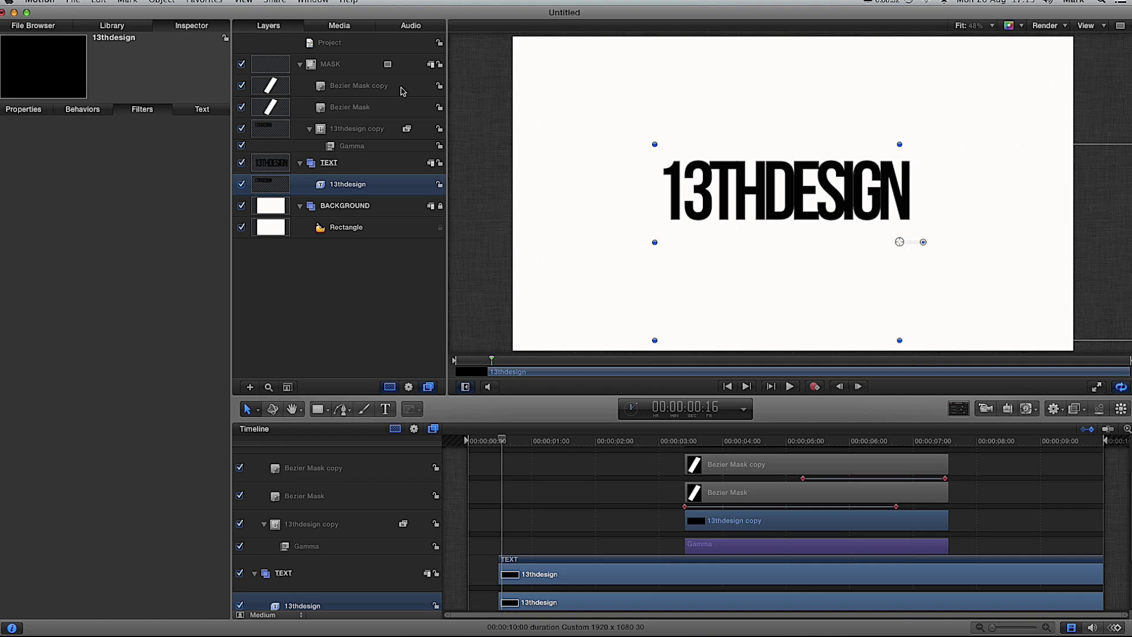
- Lock and collapse the MASK group, and park the playhead at 00:00:00:16 with the original 13thdesign text selected
{"action": "left_click", "coordinate": [345, 69]}
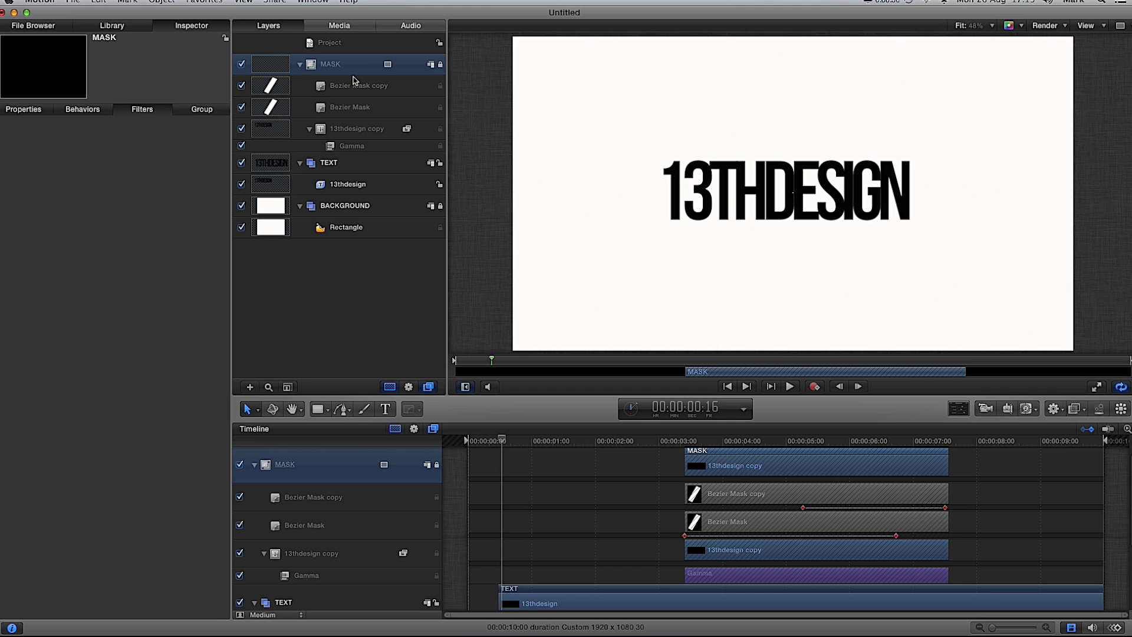
{"action": "left_click", "coordinate": [300, 65]}
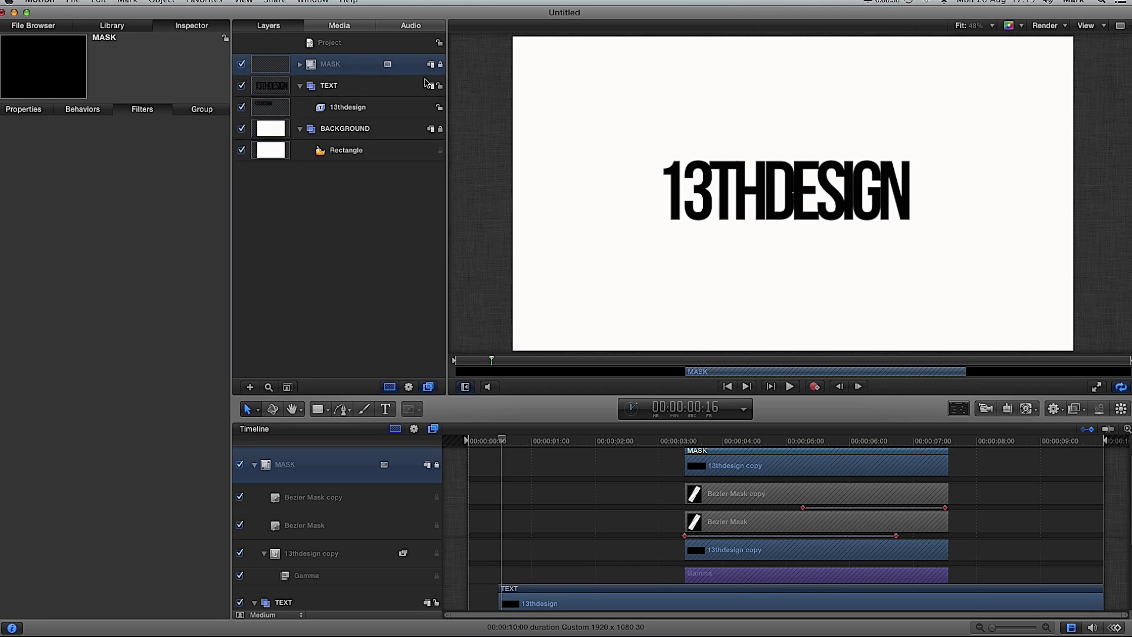
{"action": "left_click", "coordinate": [348, 108]}
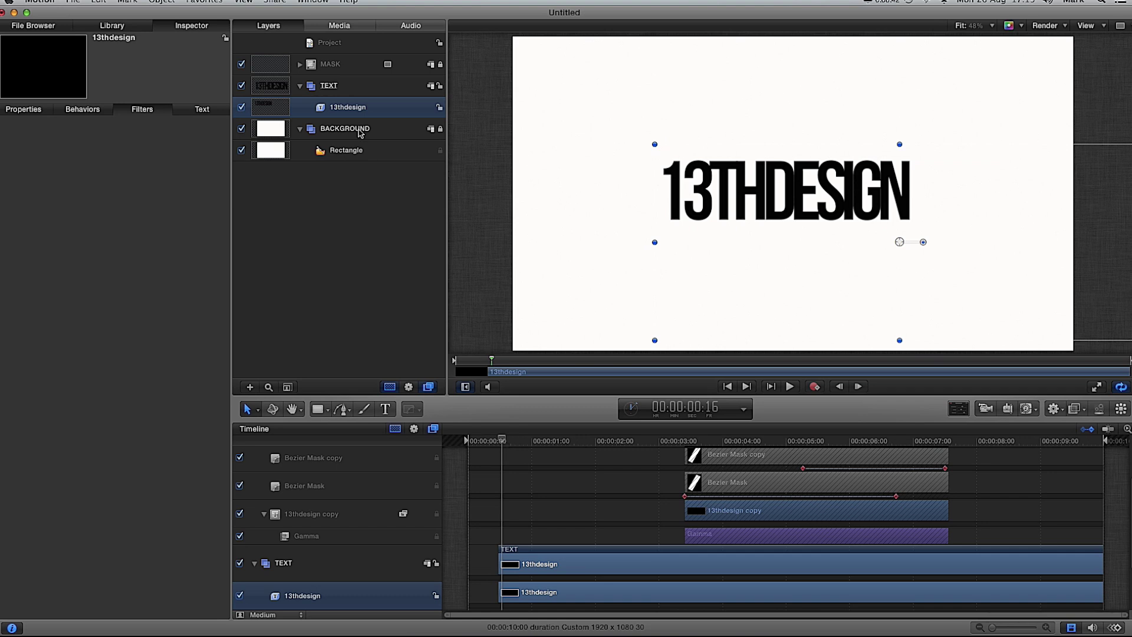
{"action": "left_click_drag", "start_coordinate": [502, 439], "coordinate": [480, 439]}
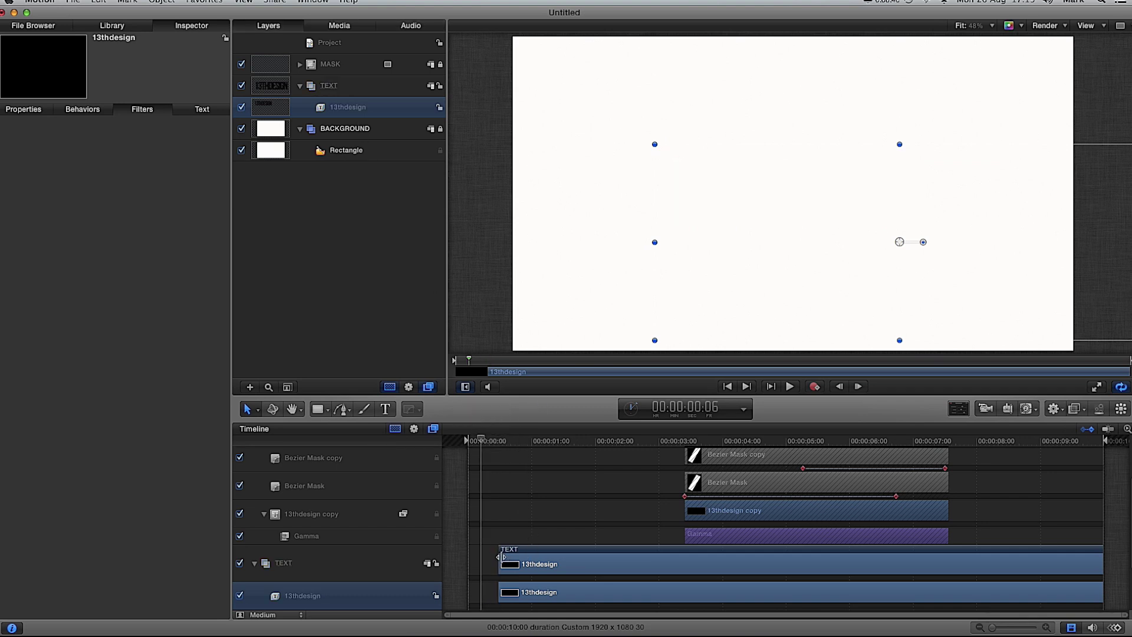
{"action": "left_click_drag", "start_coordinate": [480, 440], "coordinate": [503, 443]}
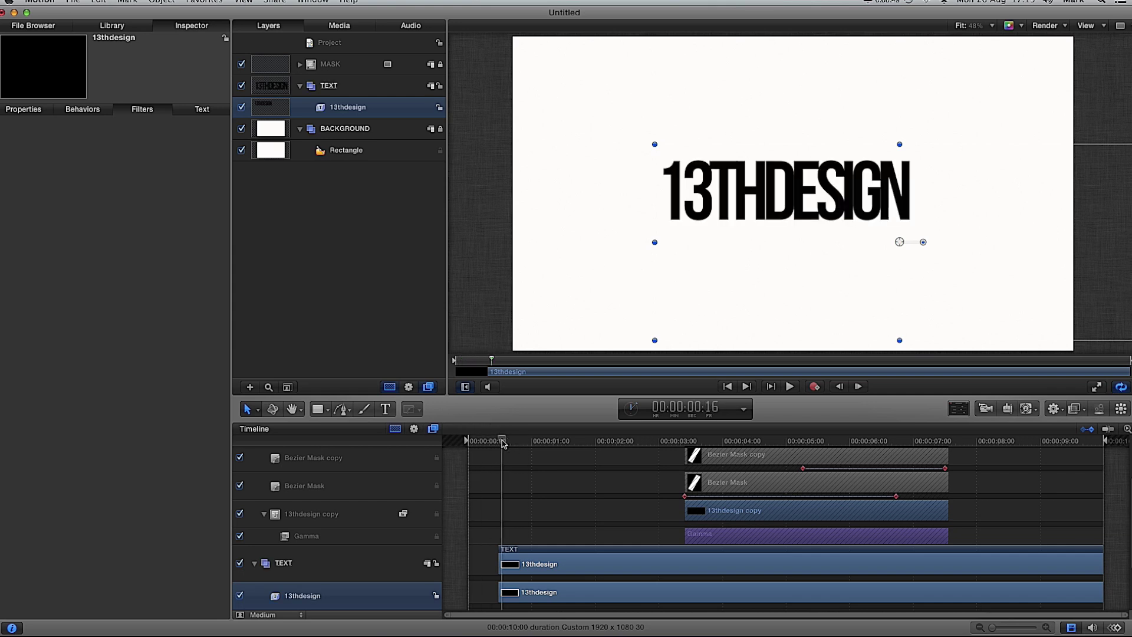
- Browse the library's behaviors and preview Approach In, Arrange In, Blast In, Bleary In, Bounce In and Flare In
{"action": "left_click", "coordinate": [103, 27]}
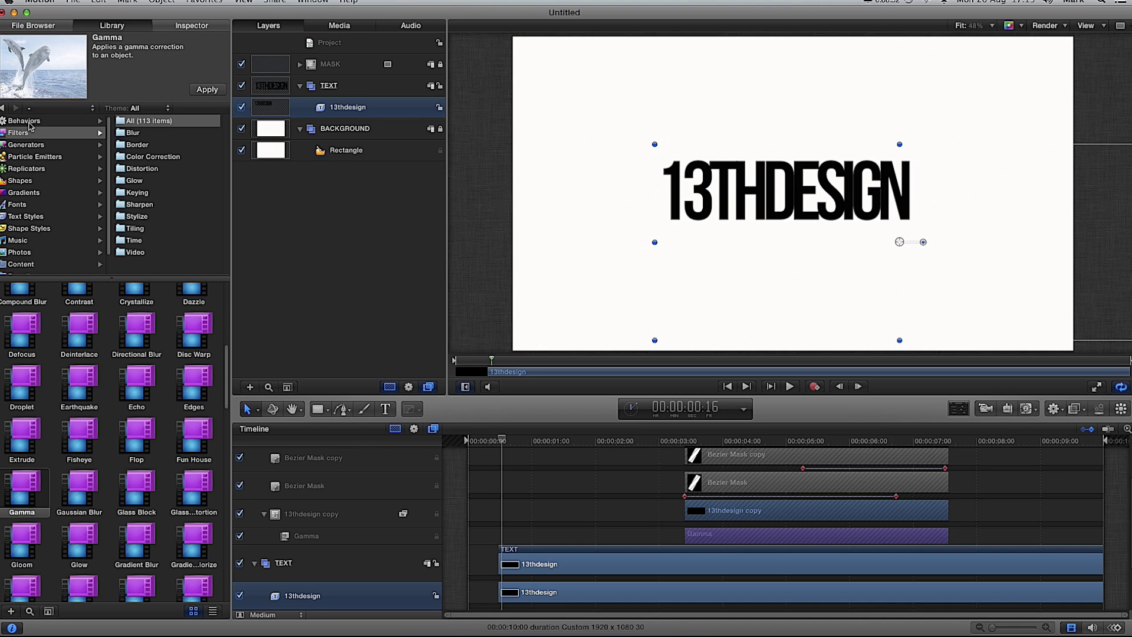
{"action": "left_click", "coordinate": [27, 121]}
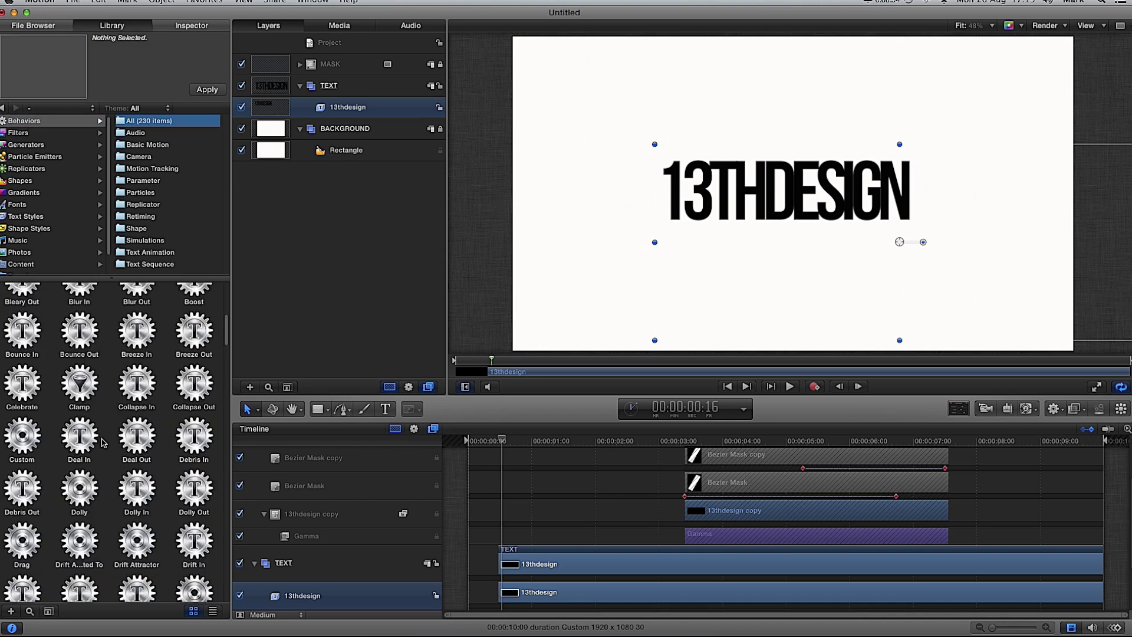
{"action": "scroll", "coordinate": [103, 442], "scroll_direction": "up", "scroll_amount": 5}
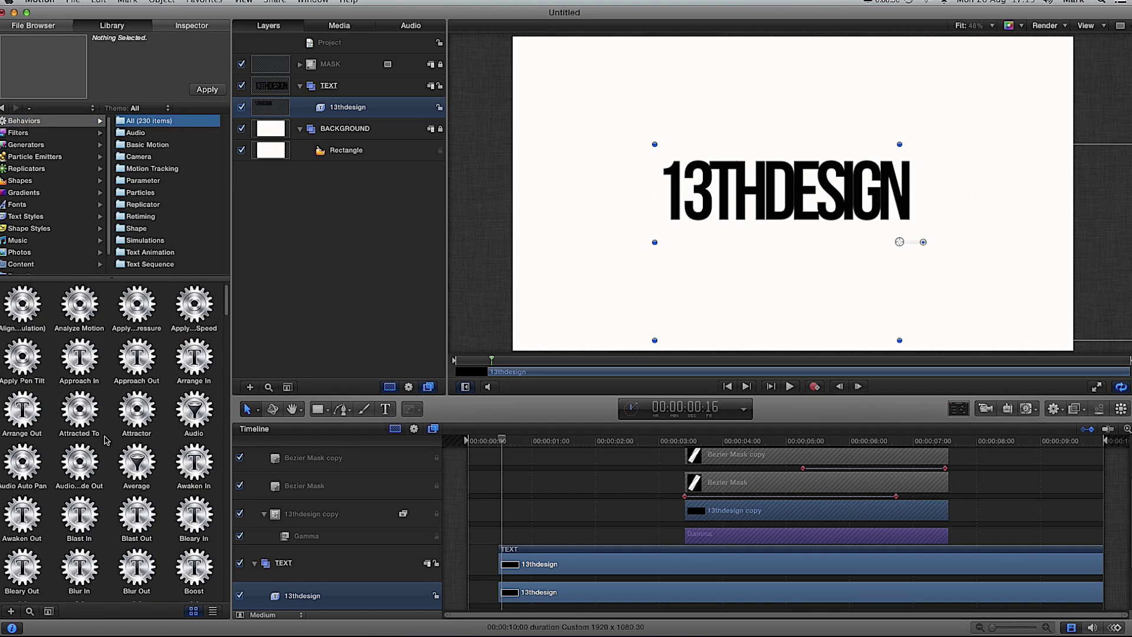
{"action": "left_click", "coordinate": [91, 370]}
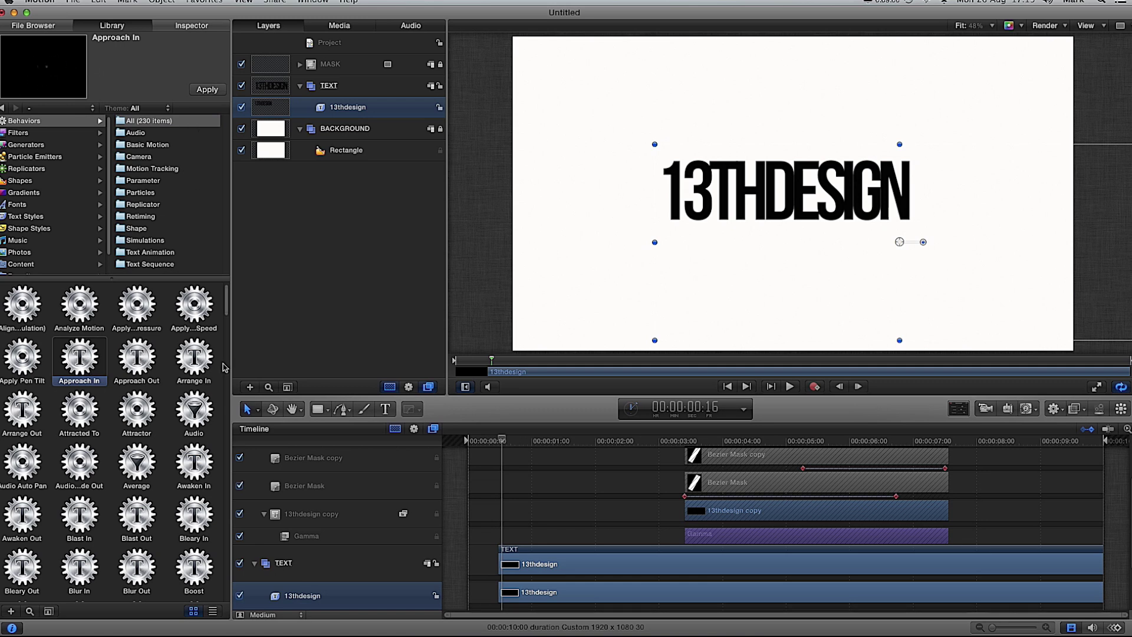
{"action": "left_click", "coordinate": [188, 370]}
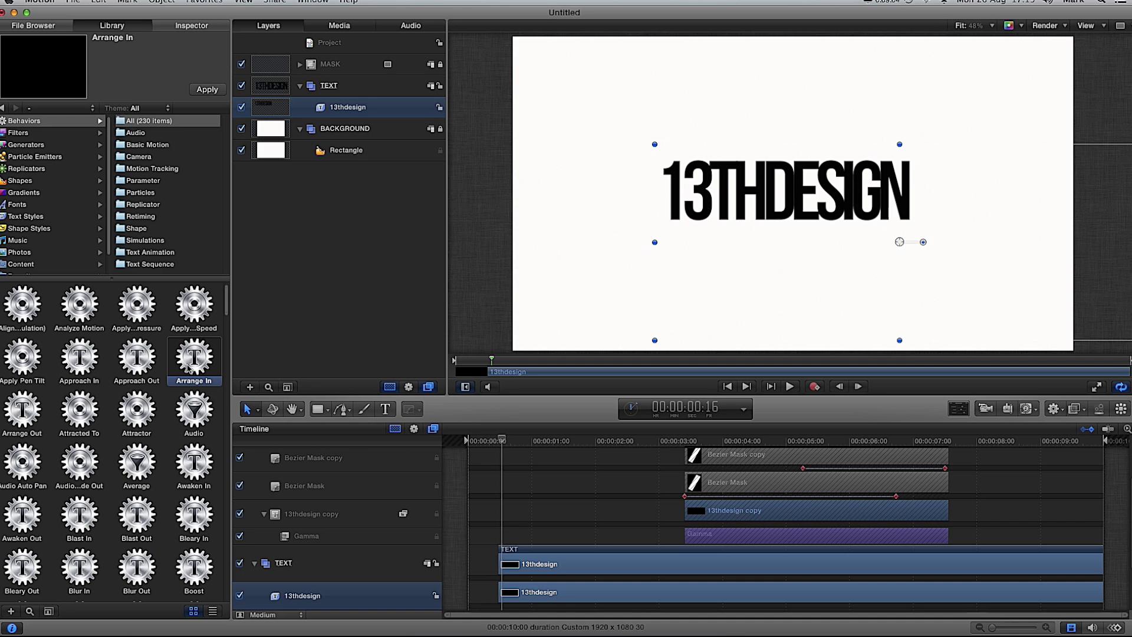
{"action": "scroll", "coordinate": [187, 368], "scroll_direction": "down", "scroll_amount": 1}
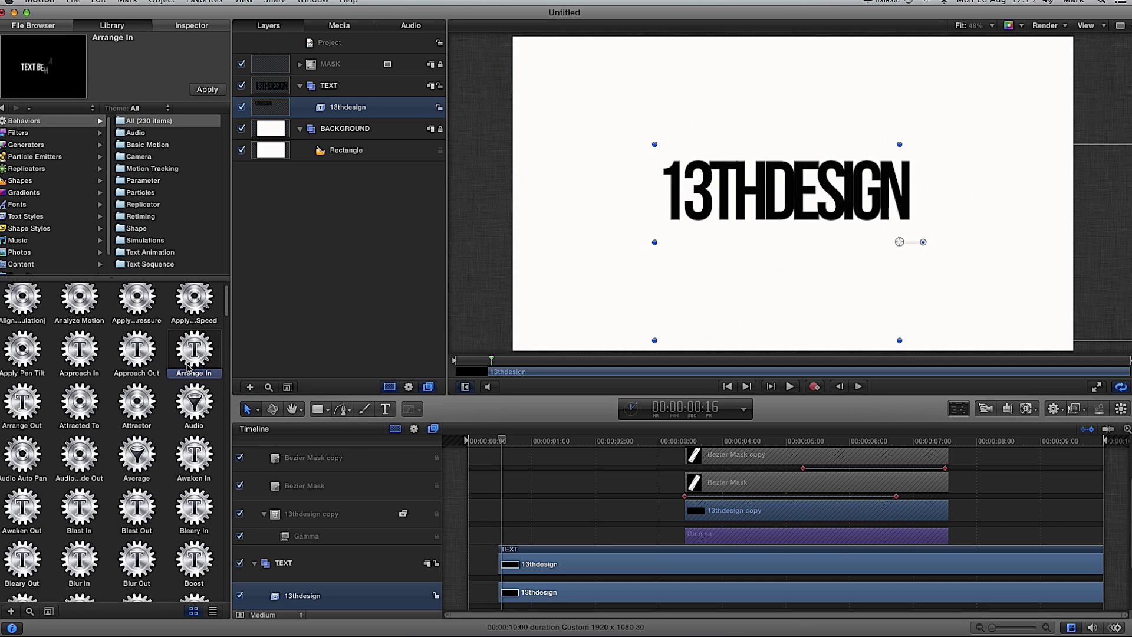
{"action": "scroll", "coordinate": [187, 369], "scroll_direction": "down", "scroll_amount": 5}
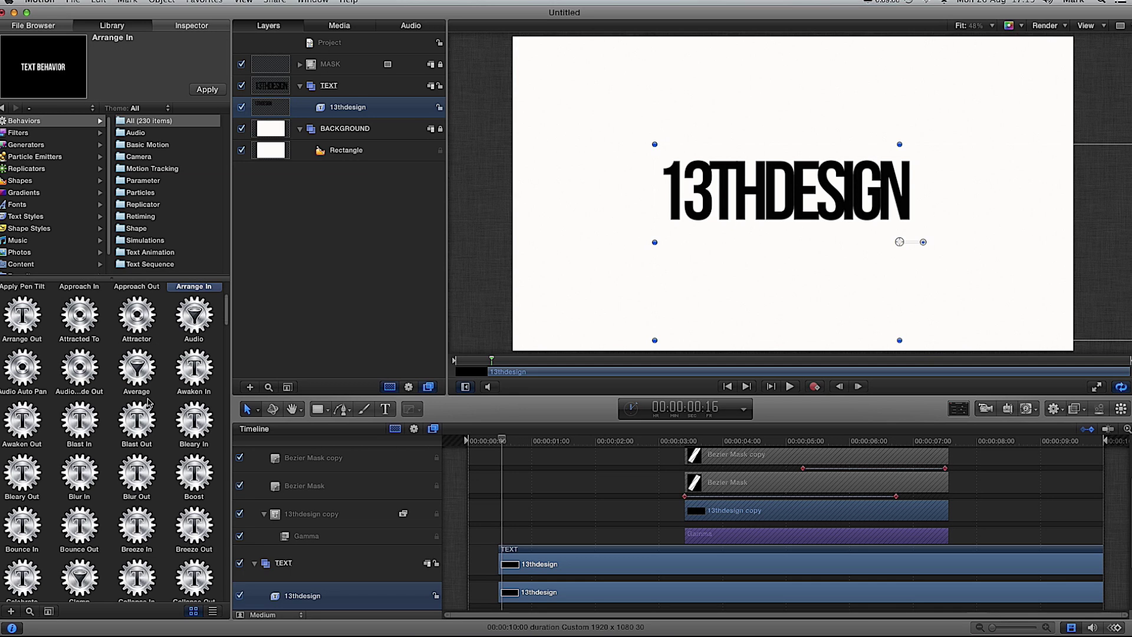
{"action": "left_click", "coordinate": [81, 426]}
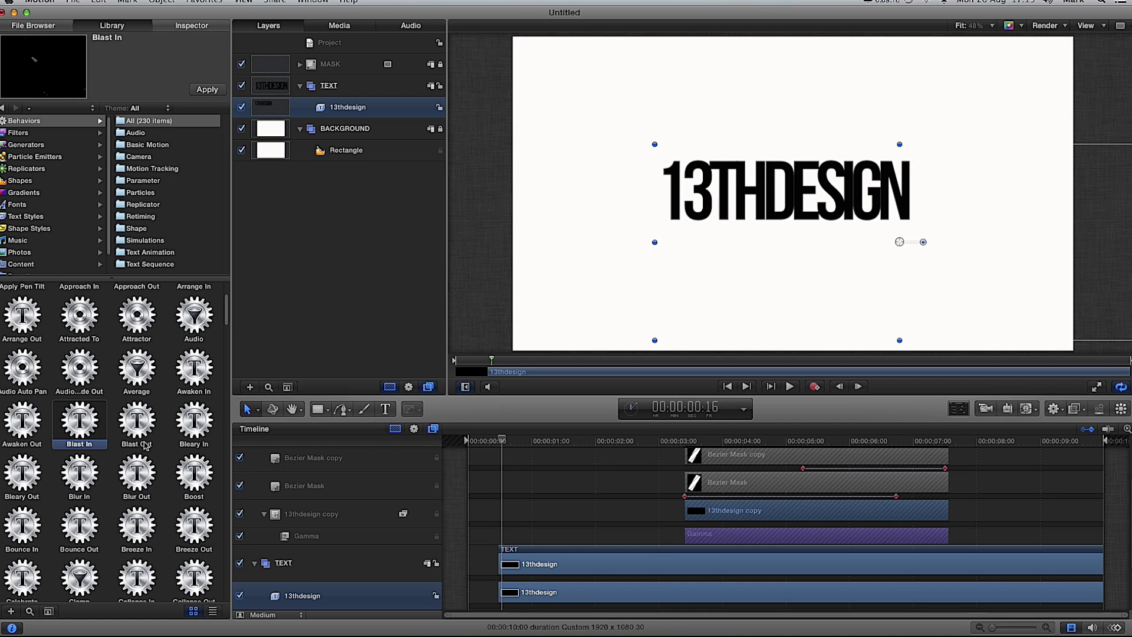
{"action": "left_click", "coordinate": [202, 419]}
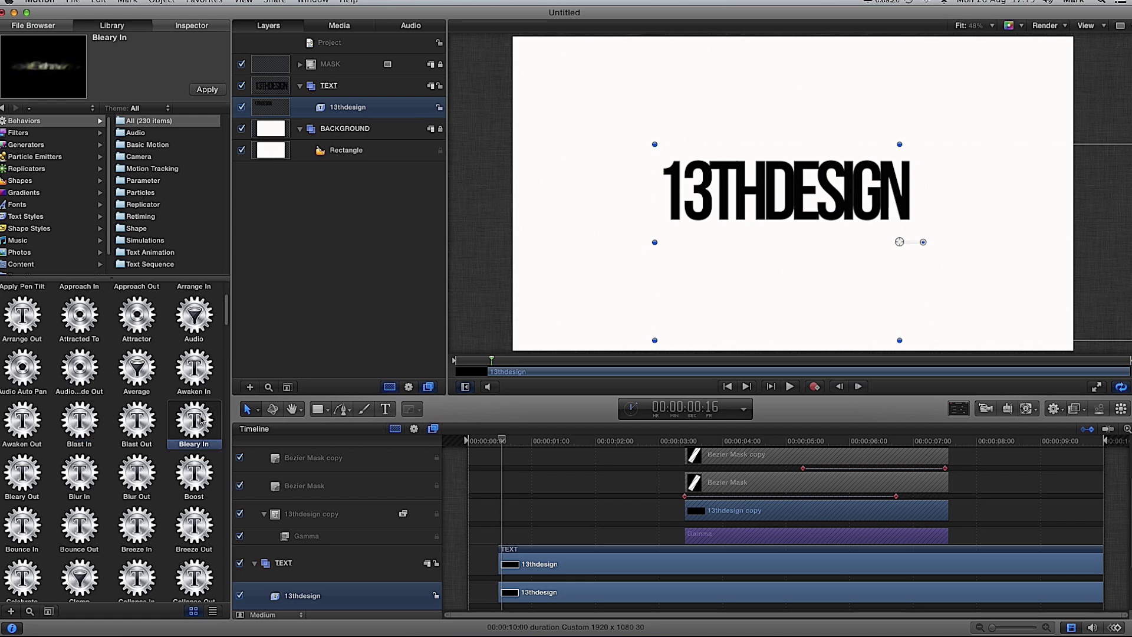
{"action": "scroll", "coordinate": [82, 489], "scroll_direction": "down", "scroll_amount": 1}
{"action": "left_click", "coordinate": [28, 529]}
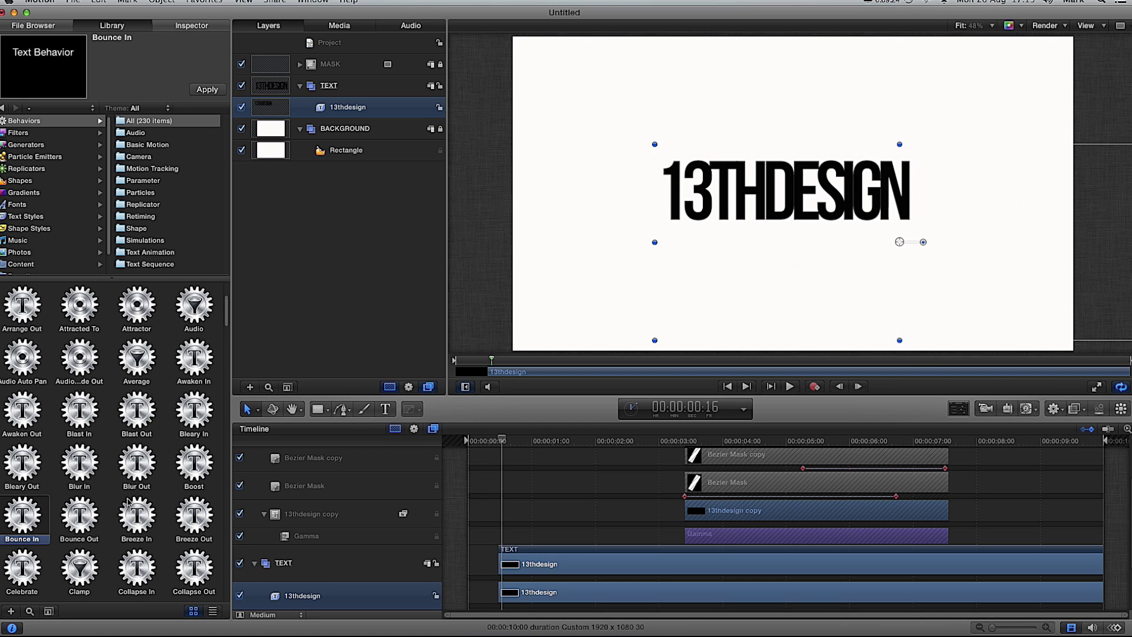
{"action": "scroll", "coordinate": [127, 501], "scroll_direction": "down", "scroll_amount": 5}
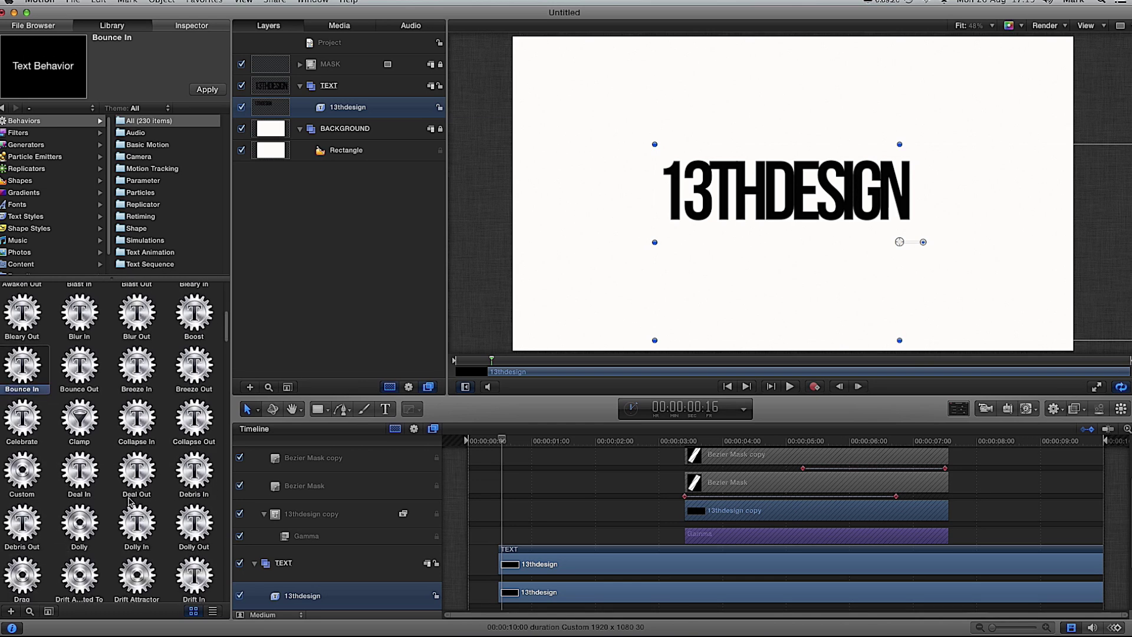
{"action": "scroll", "coordinate": [195, 318], "scroll_direction": "down", "scroll_amount": 8}
{"action": "left_click", "coordinate": [194, 306]}
{"action": "scroll", "coordinate": [84, 491], "scroll_direction": "down", "scroll_amount": 2}
{"action": "scroll", "coordinate": [84, 491], "scroll_direction": "down", "scroll_amount": 20}
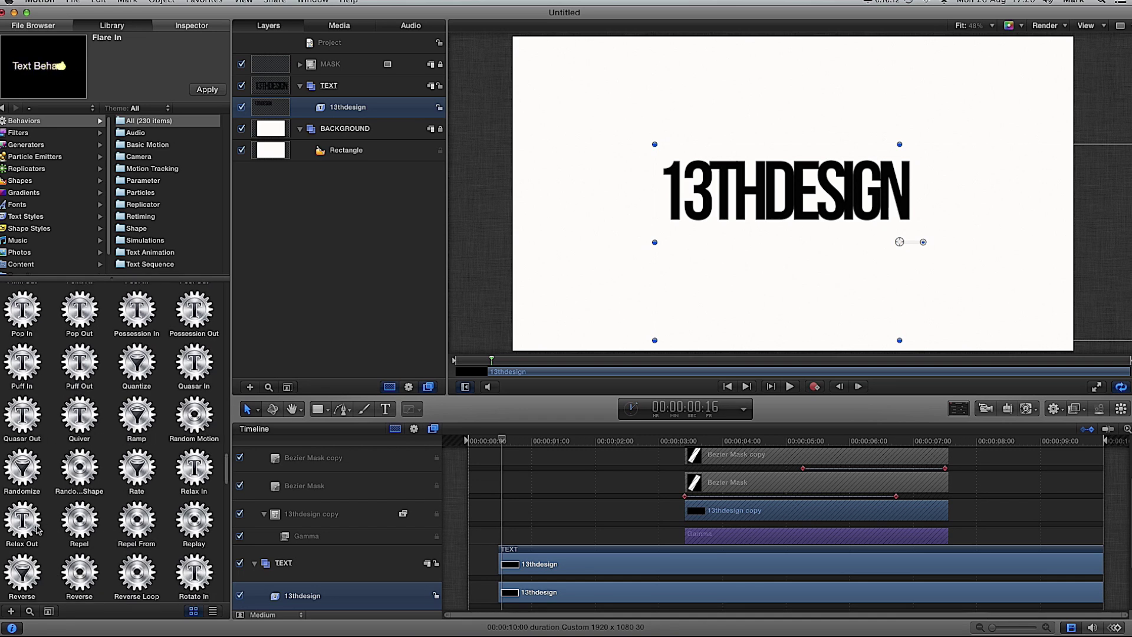
- Apply the Rotate In text behavior to the 13thdesign text at 00:00:00:16
{"action": "scroll", "coordinate": [82, 520], "scroll_direction": "down", "scroll_amount": 3}
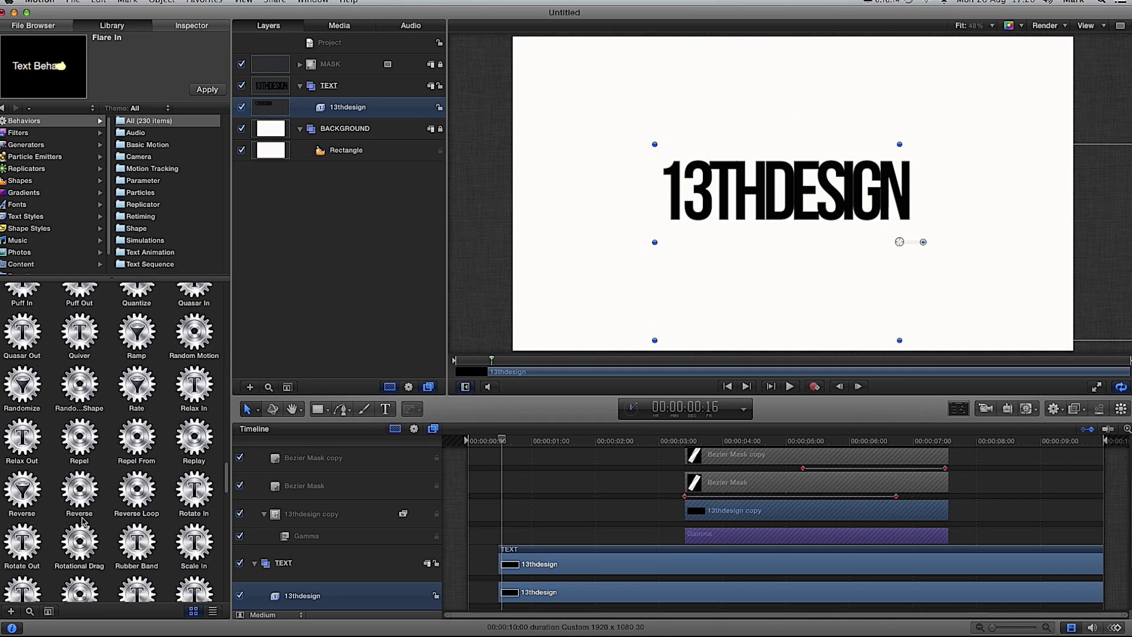
{"action": "left_click", "coordinate": [183, 495]}
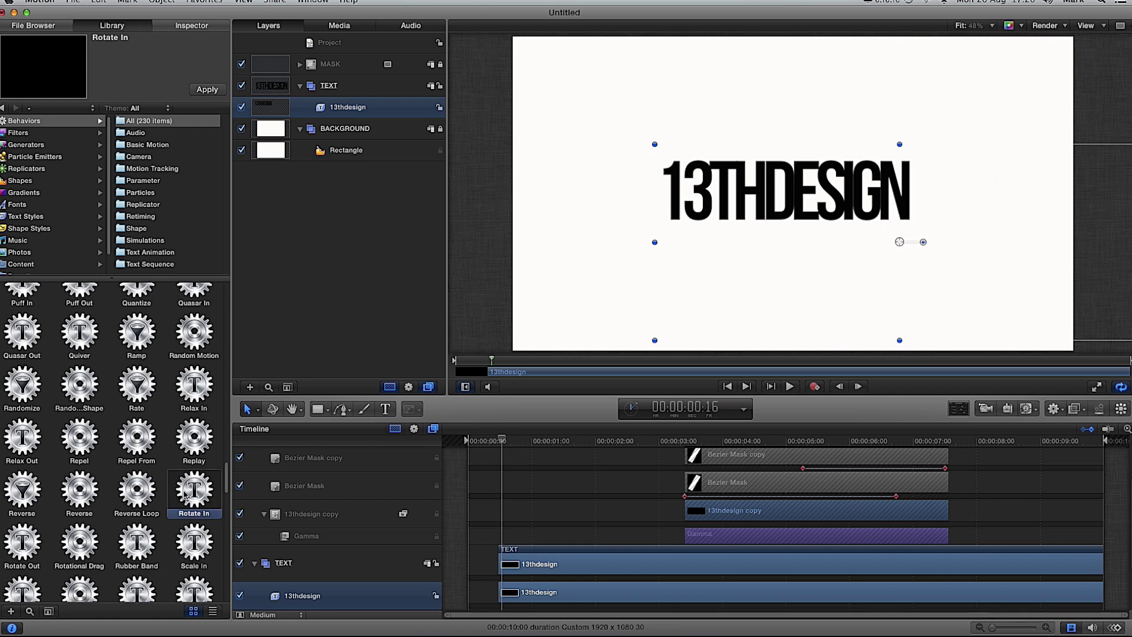
{"action": "left_click_drag", "start_coordinate": [188, 495], "coordinate": [341, 114]}
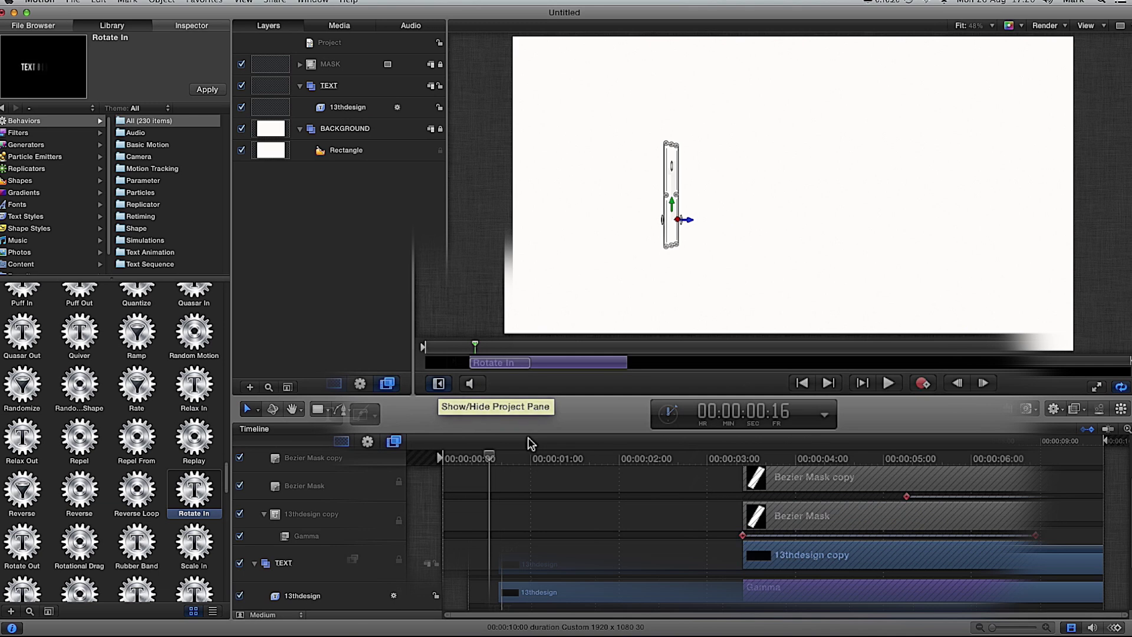
- Lengthen the Rotate In behavior by extending its end so the letters rotate in more slowly
{"action": "mouse_move", "coordinate": [500, 368]}
{"action": "left_mouse_down"}
{"action": "mouse_move", "coordinate": [479, 369]}
{"action": "mouse_move", "coordinate": [498, 369]}
{"action": "left_mouse_up"}
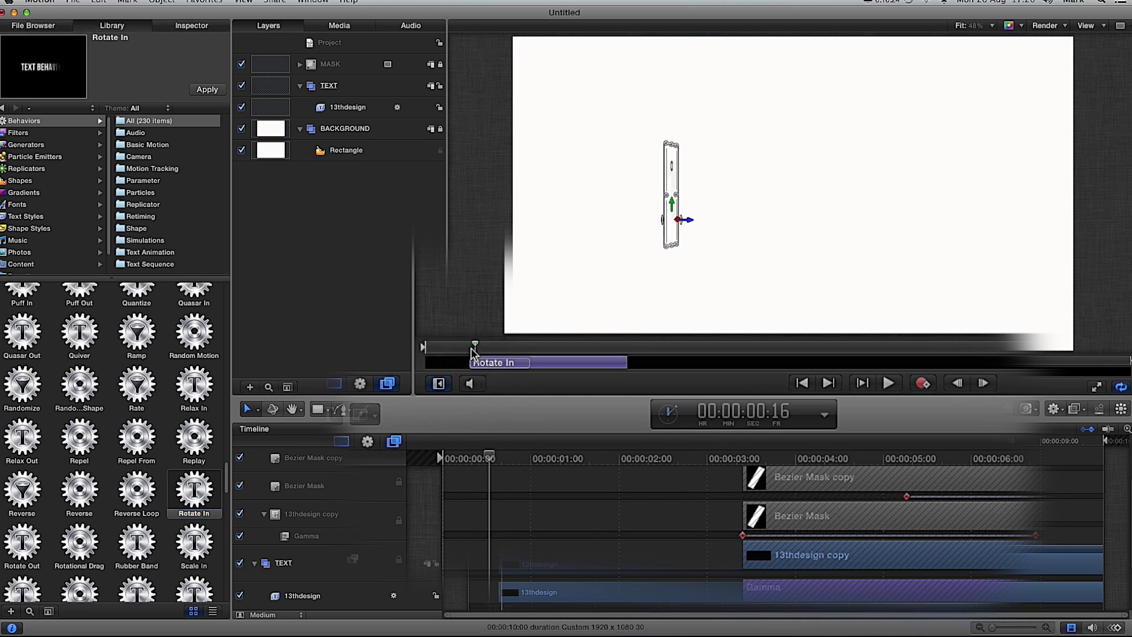
{"action": "left_click_drag", "start_coordinate": [486, 461], "coordinate": [513, 459]}
{"action": "left_click_drag", "start_coordinate": [624, 362], "coordinate": [667, 362]}
- Play the project from the start to review the Rotate In entrance together with the light sweeps
{"action": "left_click_drag", "start_coordinate": [514, 459], "coordinate": [443, 454]}
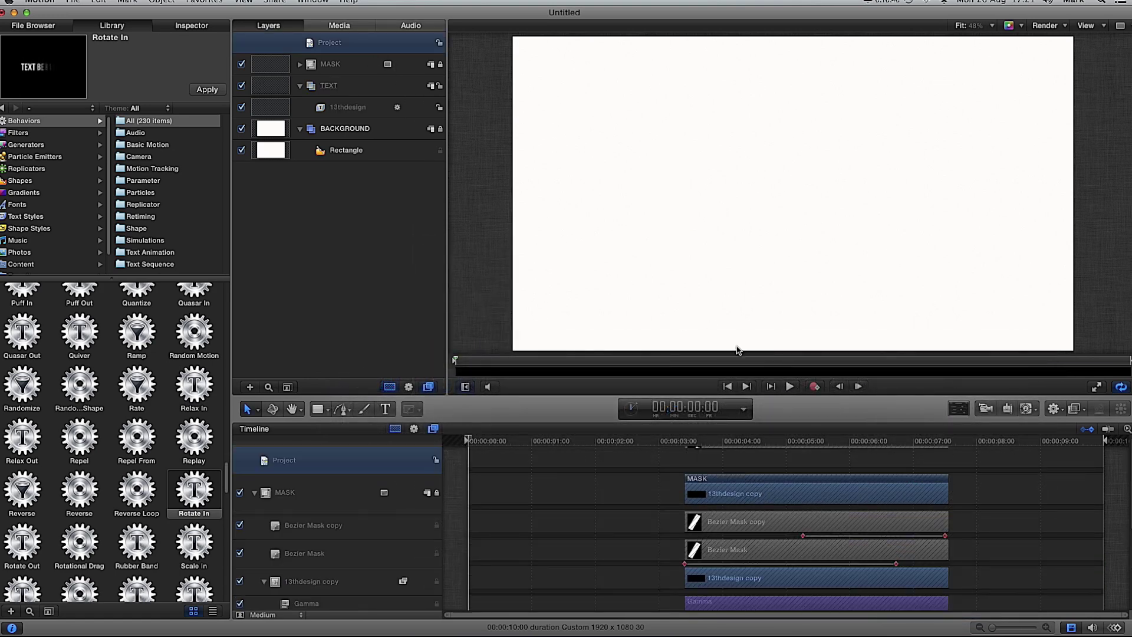
{"action": "left_click", "coordinate": [790, 386]}
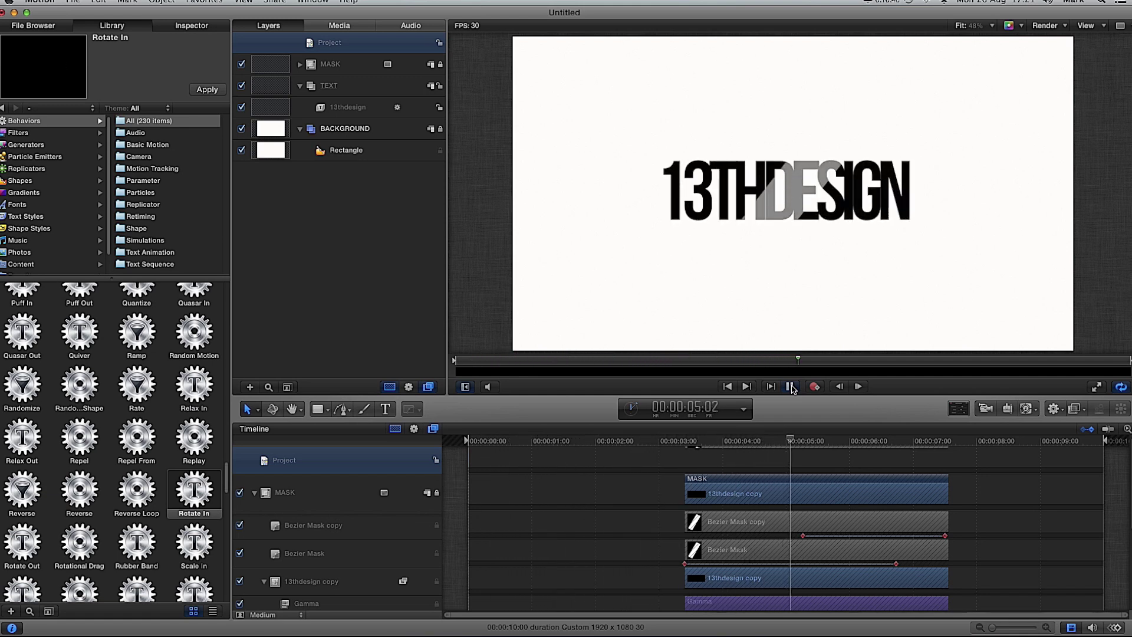
{"action": "left_click", "coordinate": [790, 387]}
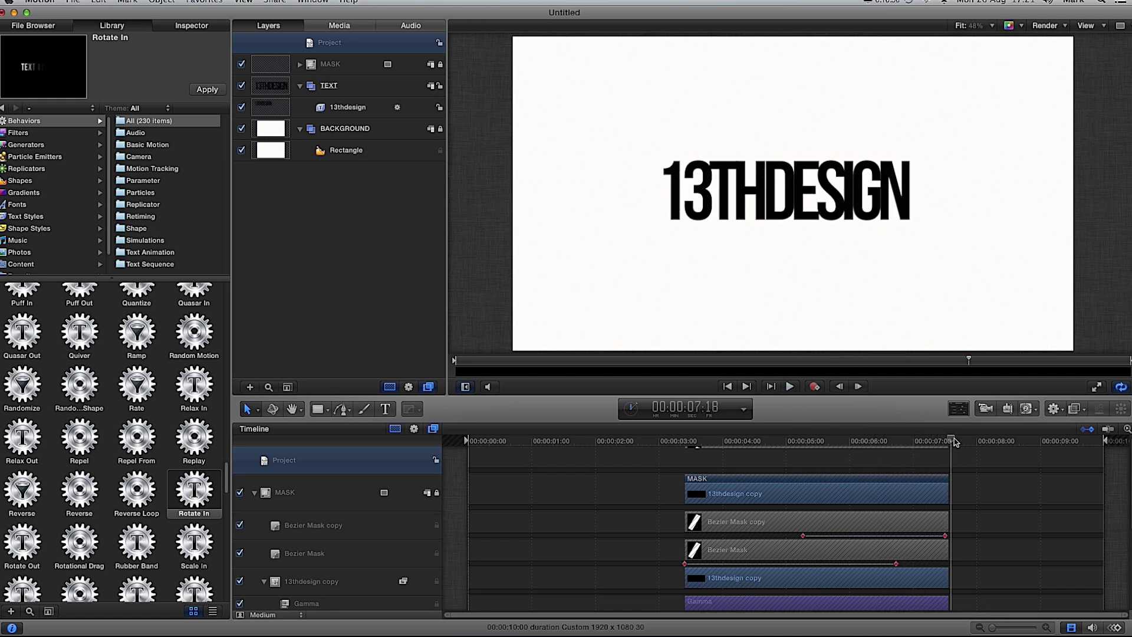
- Apply the Rotate Out behavior to the 13thdesign text and move it towards the end, with the playhead at 00:00:07:29
{"action": "left_click_drag", "start_coordinate": [953, 441], "coordinate": [974, 441]}
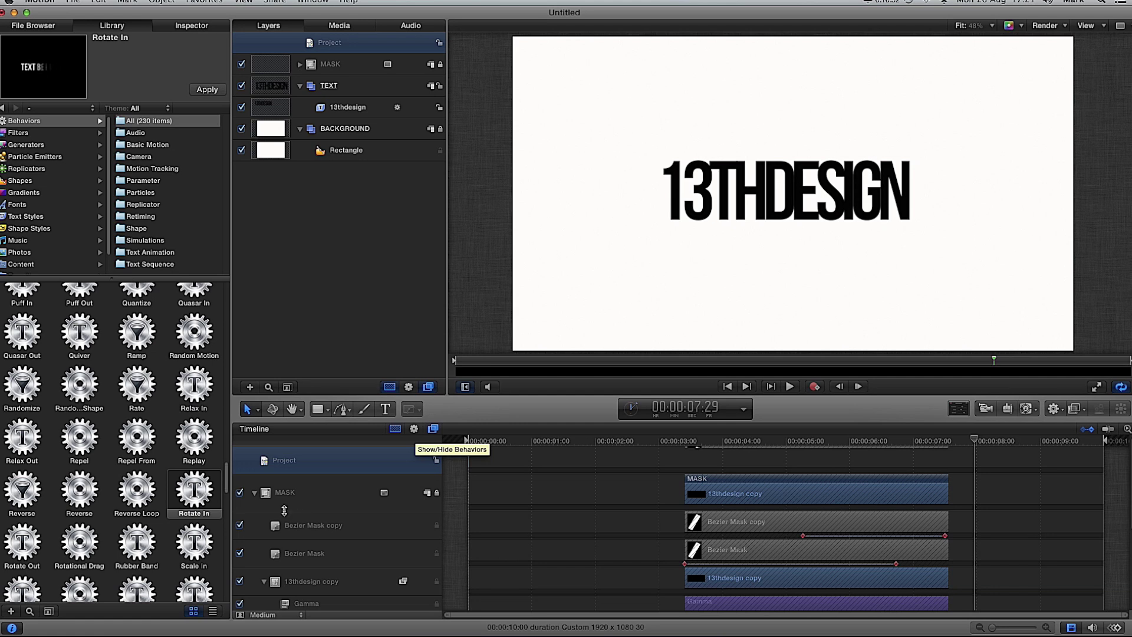
{"action": "left_click_drag", "start_coordinate": [35, 549], "coordinate": [346, 112]}
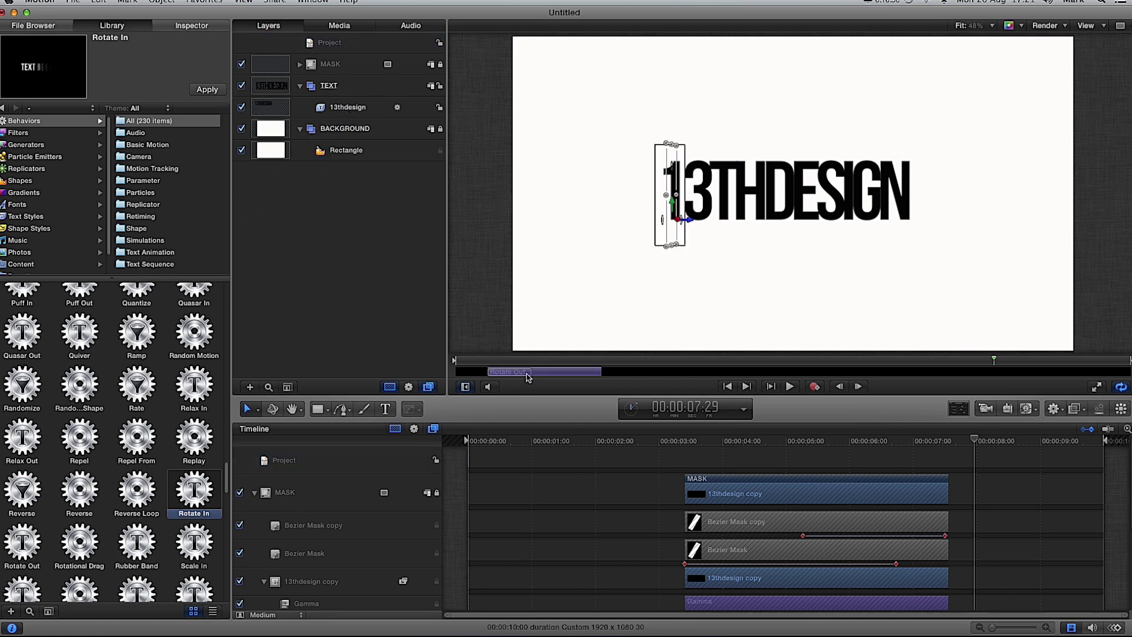
{"action": "left_click_drag", "start_coordinate": [527, 374], "coordinate": [1022, 376]}
- Trim the Rotate Out behavior so it runs from about 7.8 seconds to about 9 seconds
{"action": "left_click", "coordinate": [813, 377]}
{"action": "left_click_drag", "start_coordinate": [1095, 373], "coordinate": [1067, 372]}
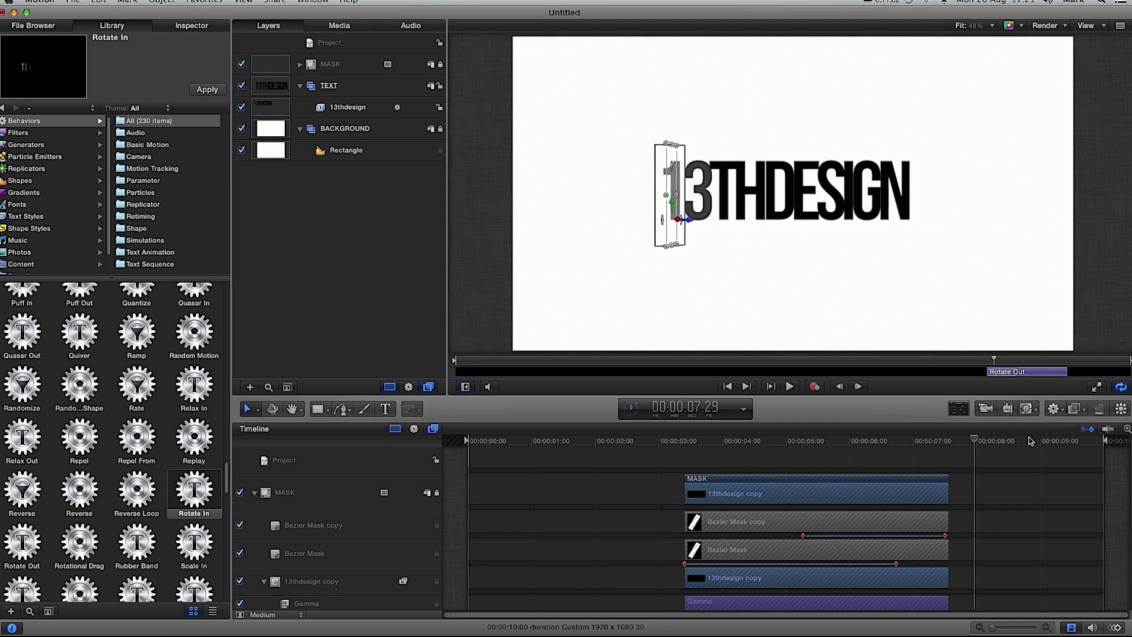
{"action": "left_click_drag", "start_coordinate": [988, 372], "coordinate": [982, 372]}
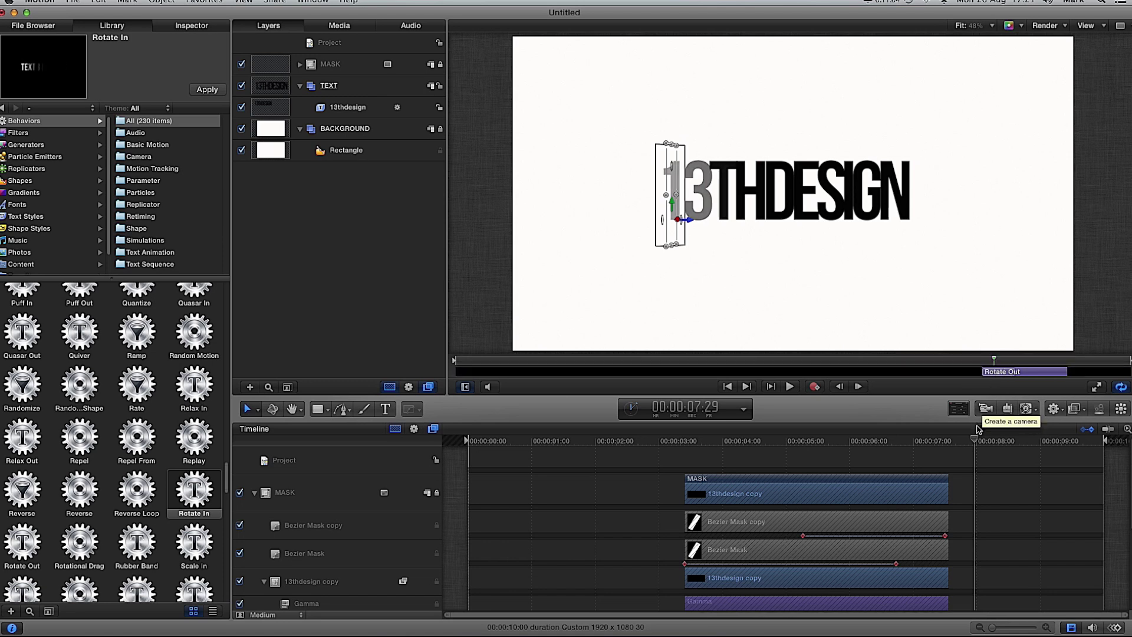
- Play the project from about 6.8 seconds to the end to review the Rotate Out exit
{"action": "left_click", "coordinate": [365, 49]}
{"action": "left_click_drag", "start_coordinate": [975, 442], "coordinate": [899, 439]}
{"action": "key", "text": "space"}
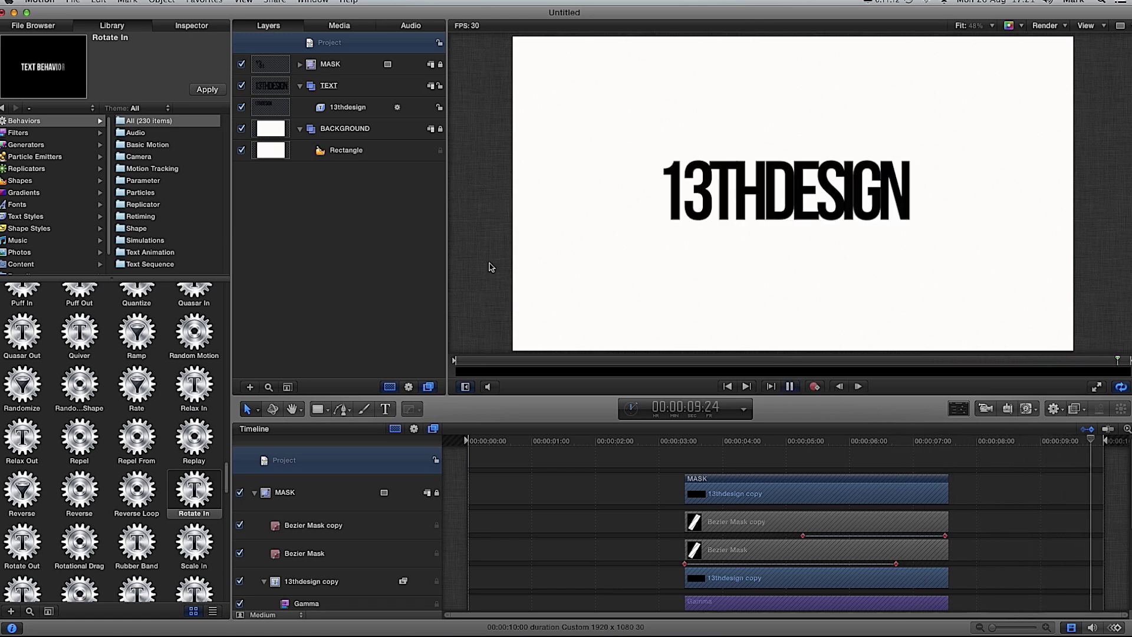
{"action": "key", "text": "space"}
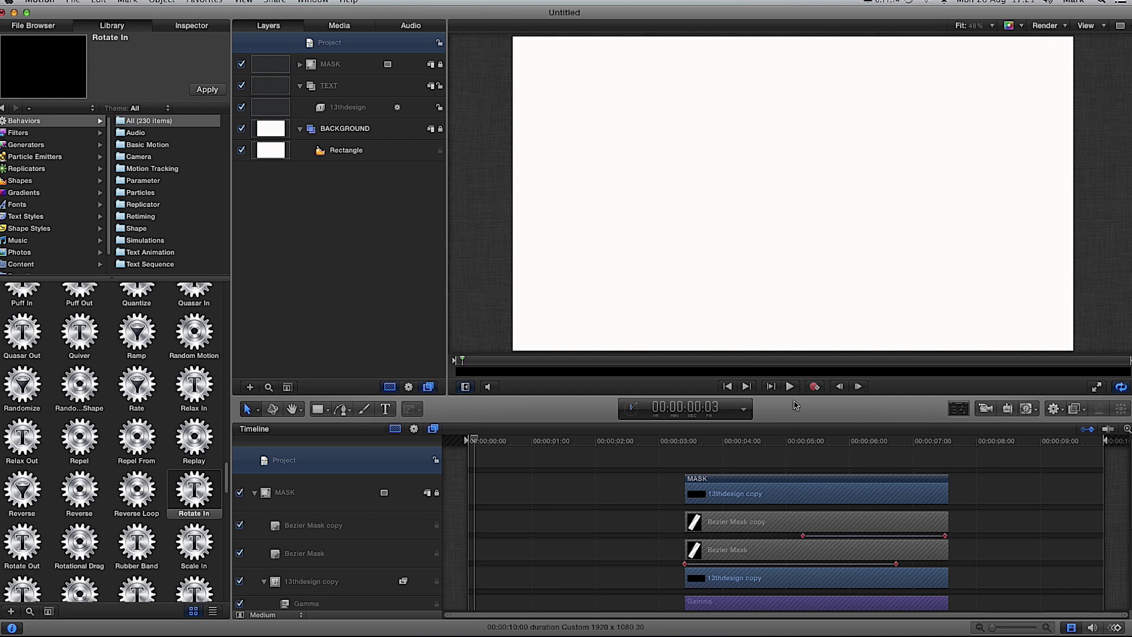
- Trim the end of the TEXT group and its 13thdesign text to 00:00:09:00 in the timeline
{"action": "left_click_drag", "start_coordinate": [472, 439], "coordinate": [1036, 451]}
{"action": "scroll", "coordinate": [1058, 501], "scroll_direction": "down", "scroll_amount": 5}
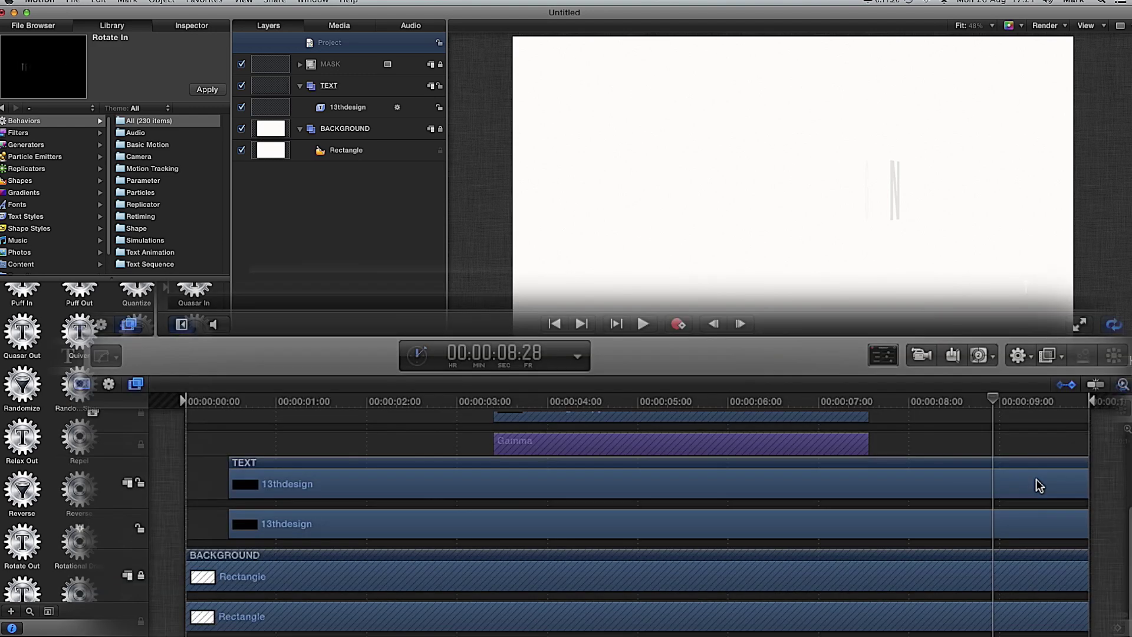
{"action": "left_click_drag", "start_coordinate": [992, 403], "coordinate": [998, 404]}
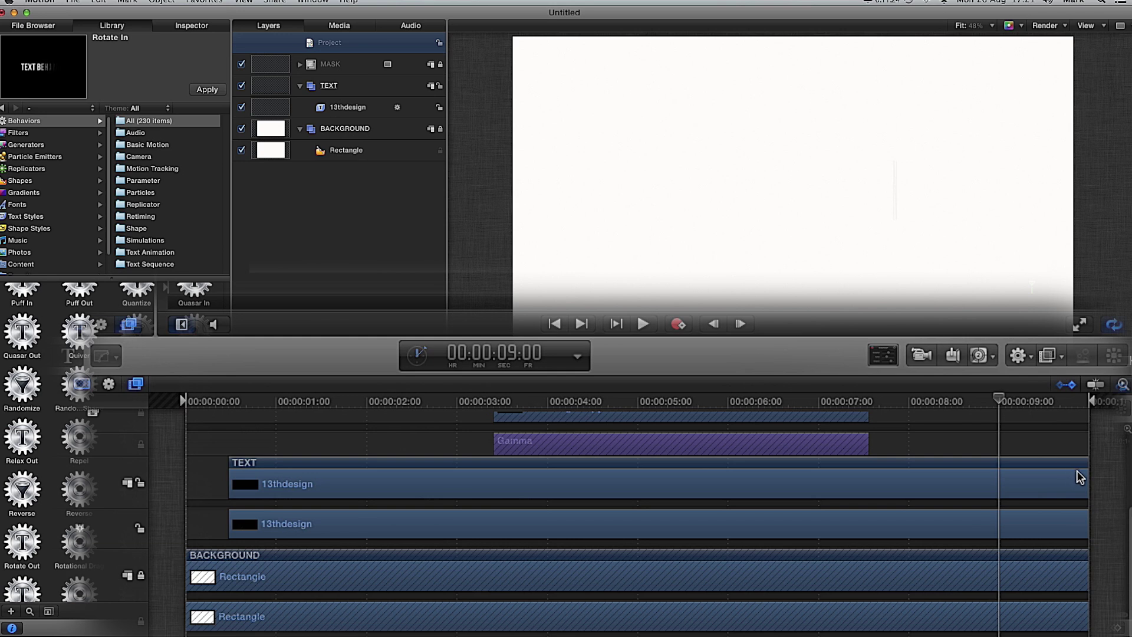
{"action": "left_click_drag", "start_coordinate": [1085, 473], "coordinate": [997, 470]}
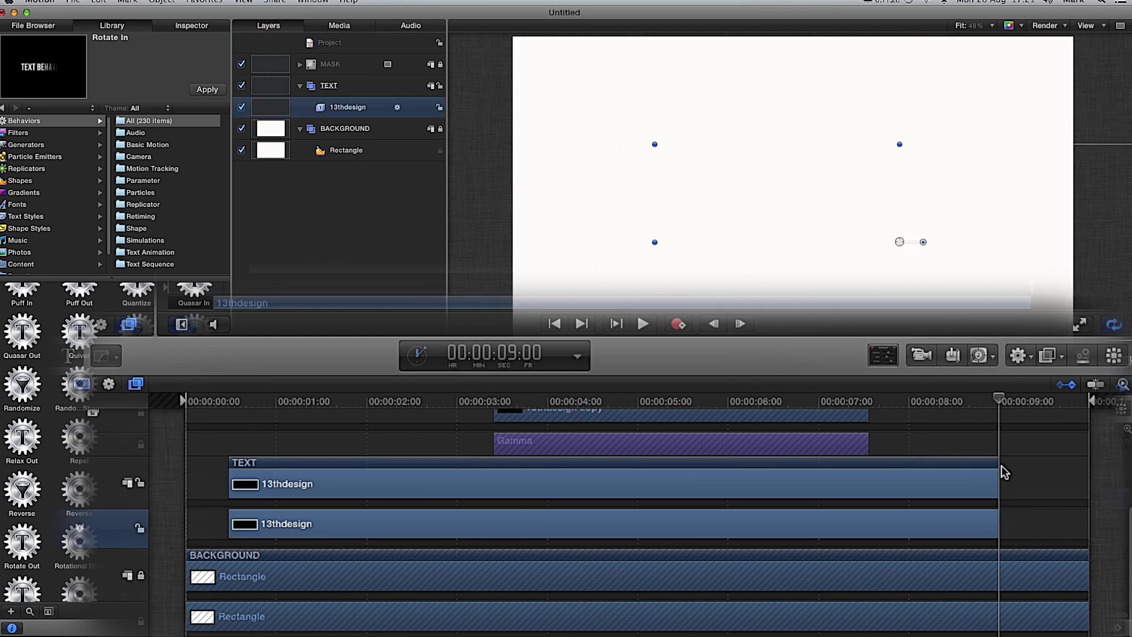
- Play the ending from about 8.7 seconds to check how the trimmed text exits
{"action": "left_click_drag", "start_coordinate": [1000, 398], "coordinate": [969, 404]}
{"action": "key", "text": "space"}
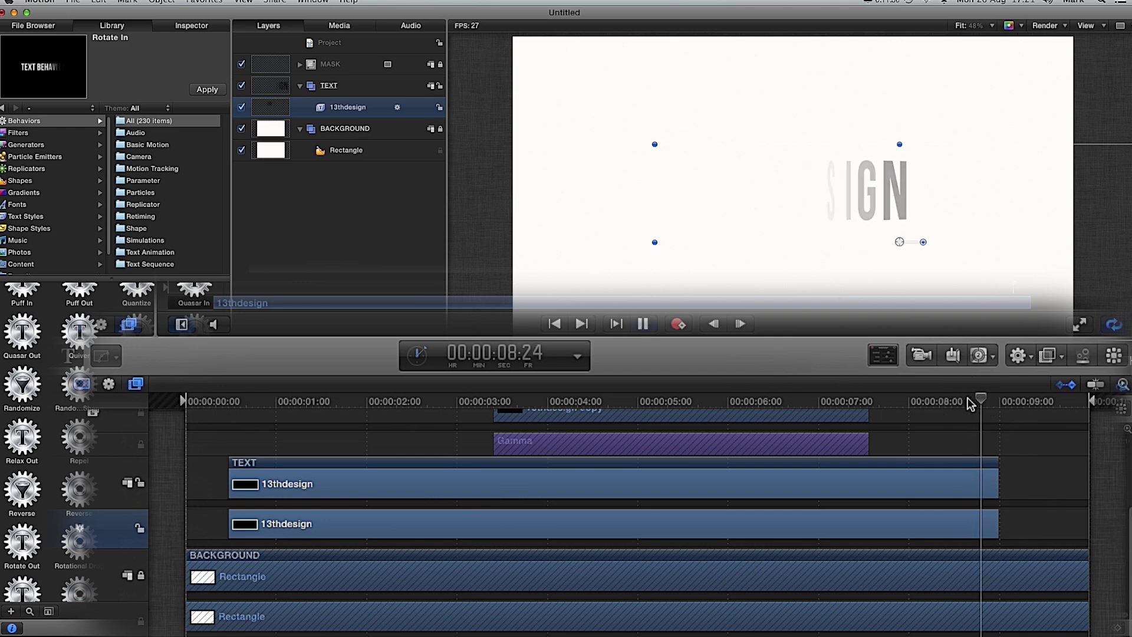
{"action": "key", "text": "space"}
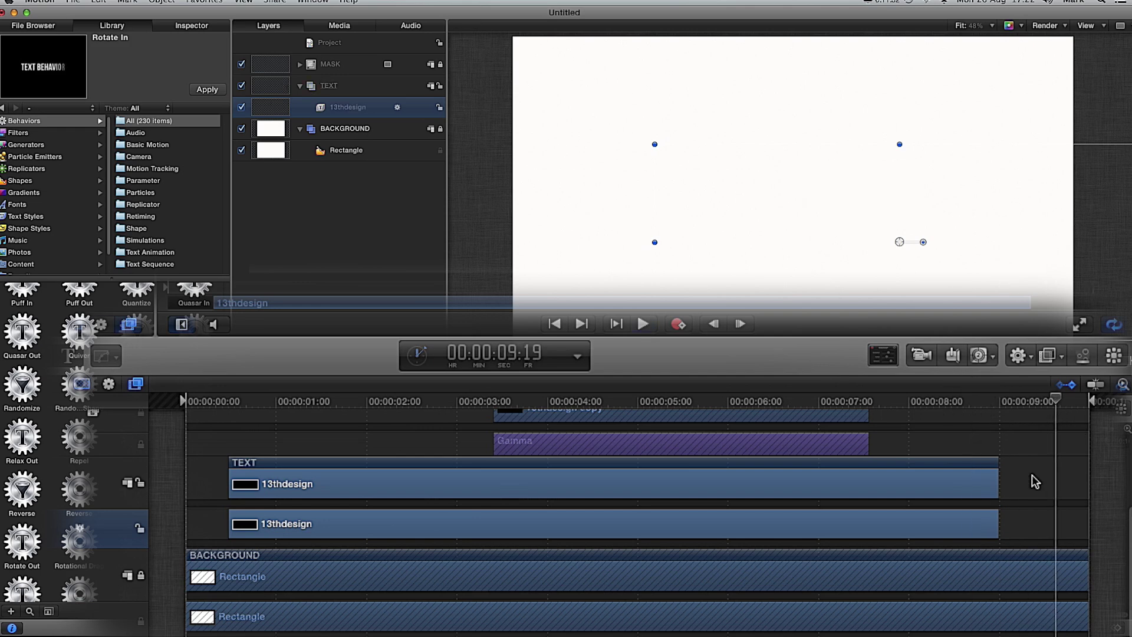
{"action": "scroll", "coordinate": [1036, 480], "scroll_direction": "up", "scroll_amount": 5}
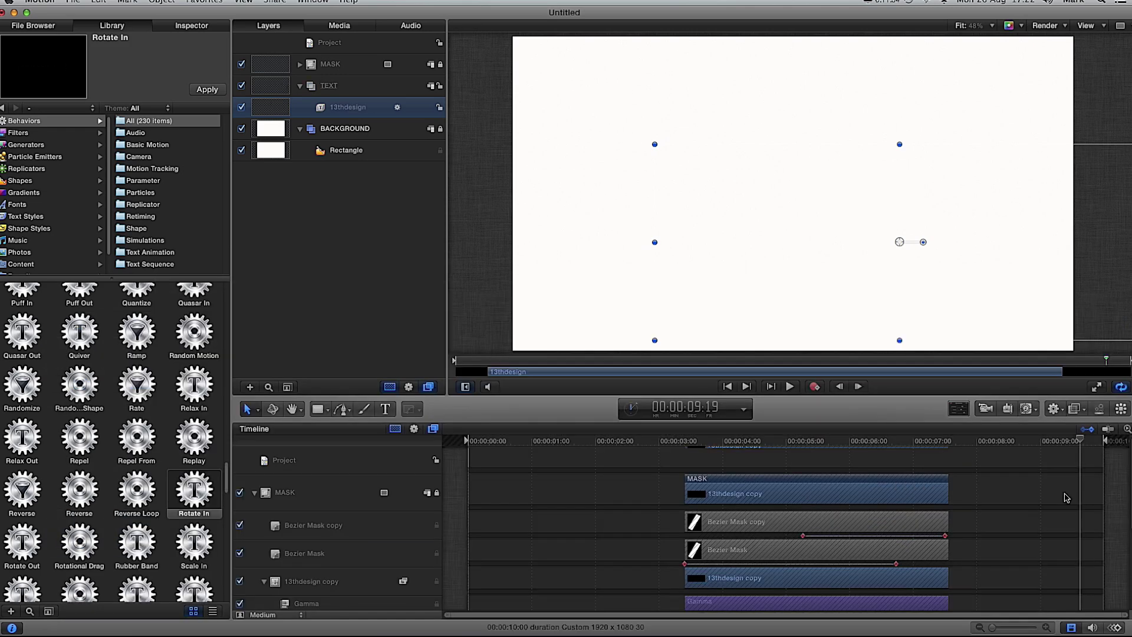